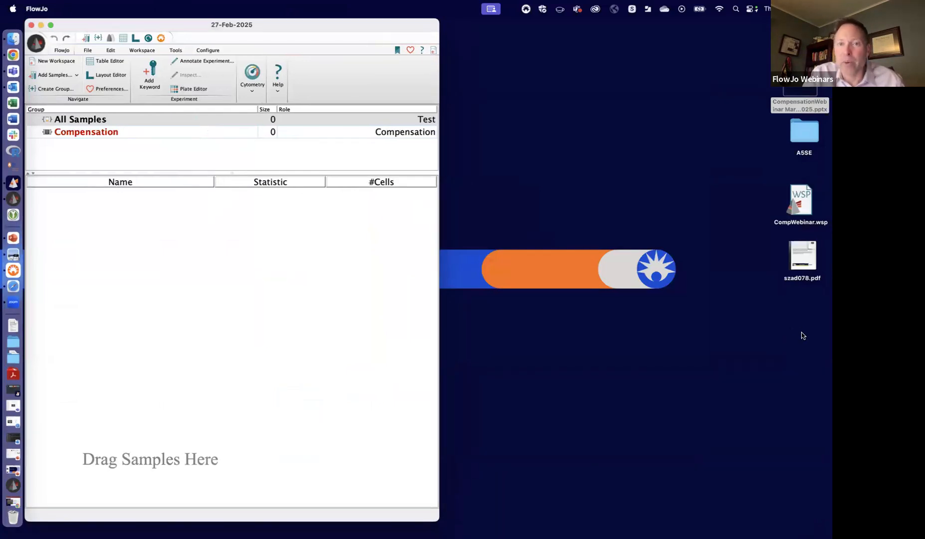
# - Add the A5SE CompControls and Full Stained folders from the desktop's A5SE folder to the workspace, and close the folder window
pyautogui.doubleClick(800, 131)
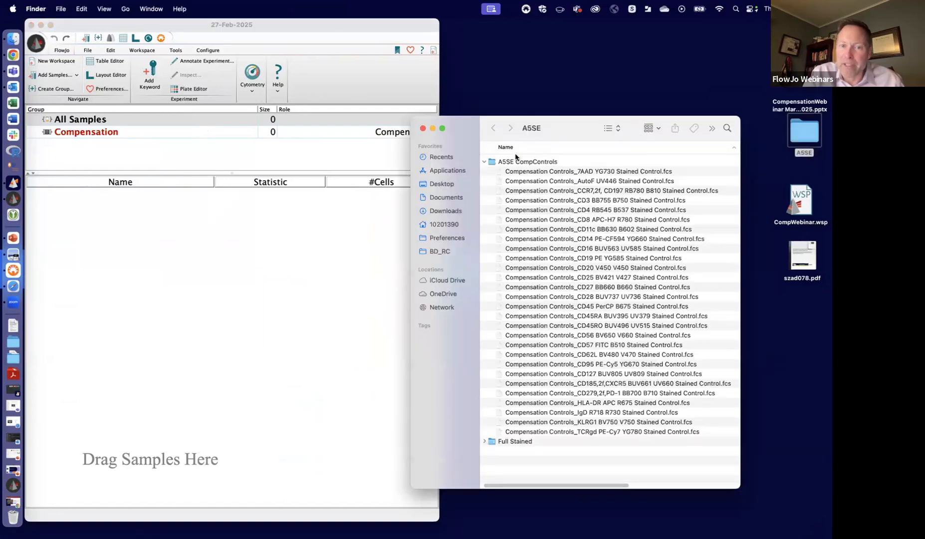
pyautogui.moveTo(491, 164); pyautogui.dragTo(299, 211)
pyautogui.moveTo(491, 441); pyautogui.dragTo(349, 434)
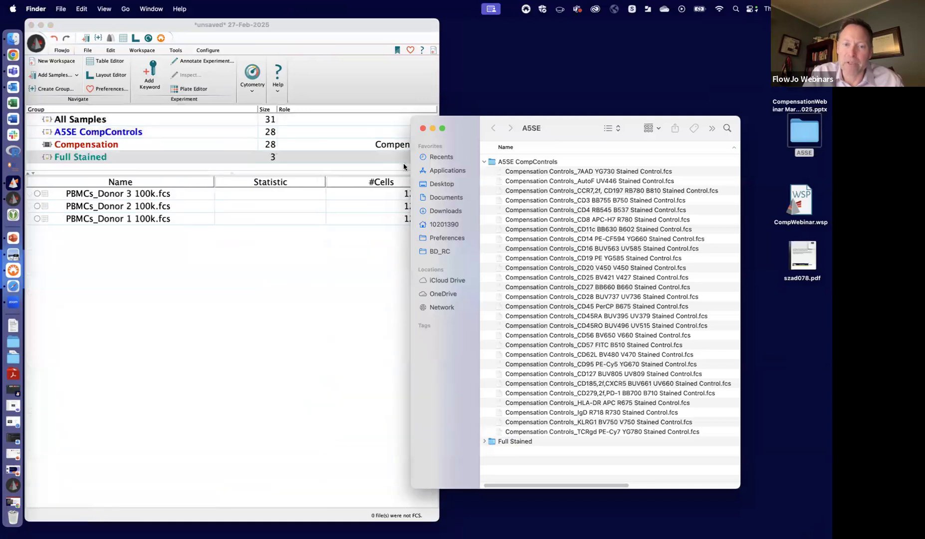
pyautogui.click(422, 129)
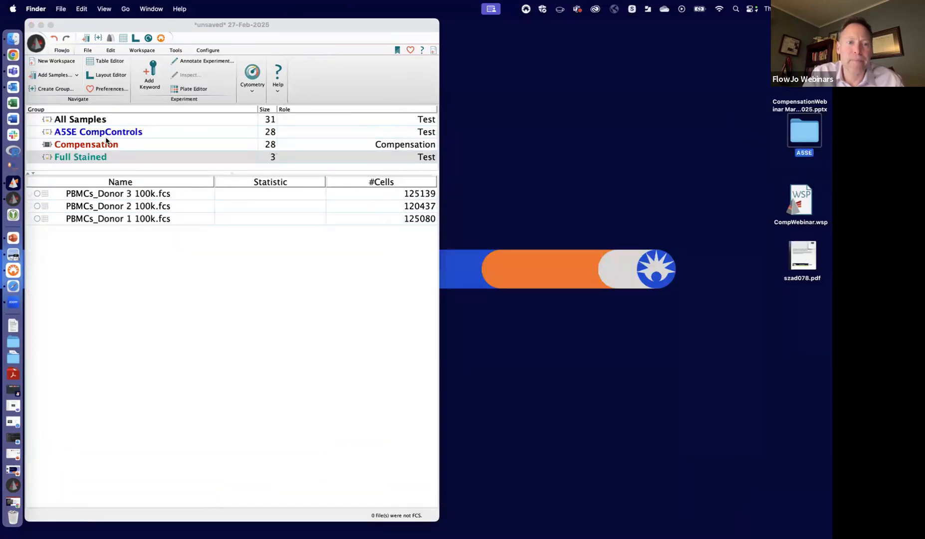
# - Display the Compensation group's samples with a wider name column, and open the CD45 PerCP B675 control in an enlarged graph window
pyautogui.click(103, 147)
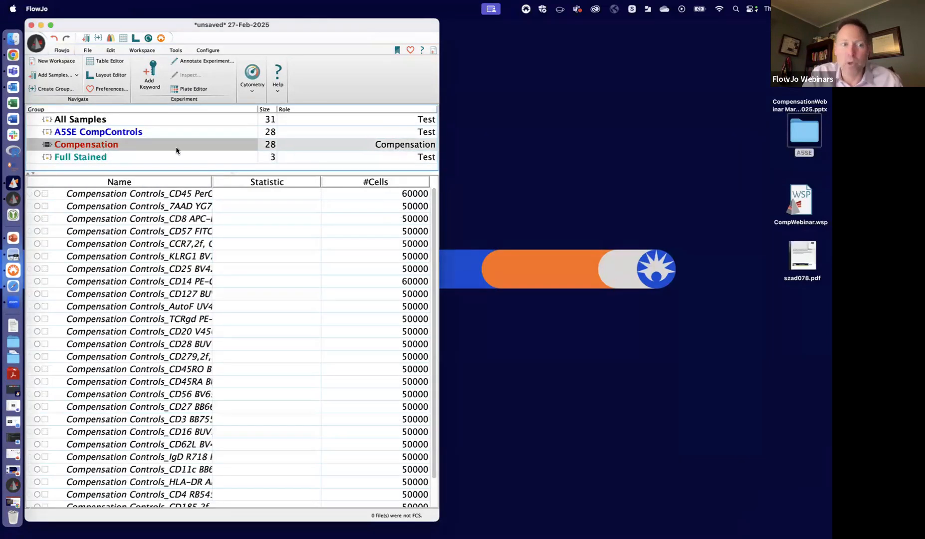
pyautogui.moveTo(212, 180); pyautogui.dragTo(314, 173)
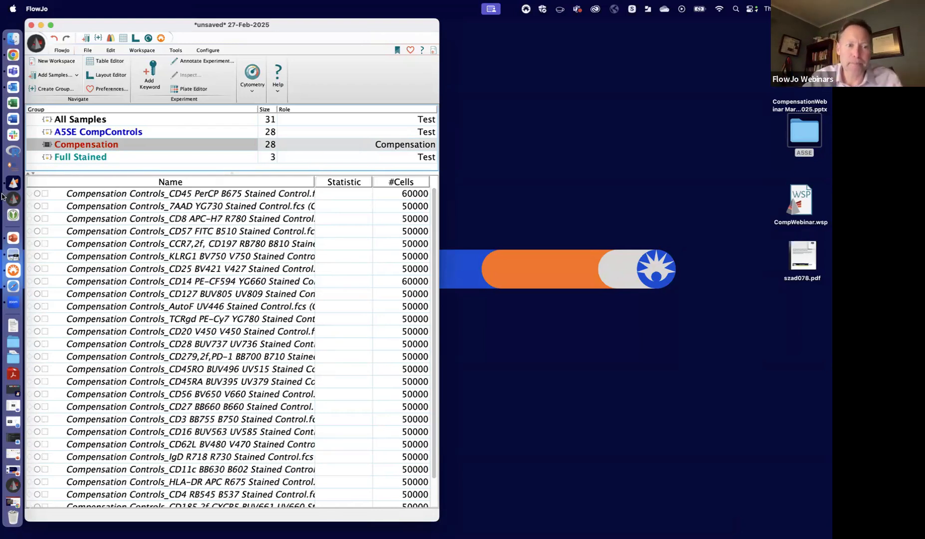
pyautogui.doubleClick(122, 194)
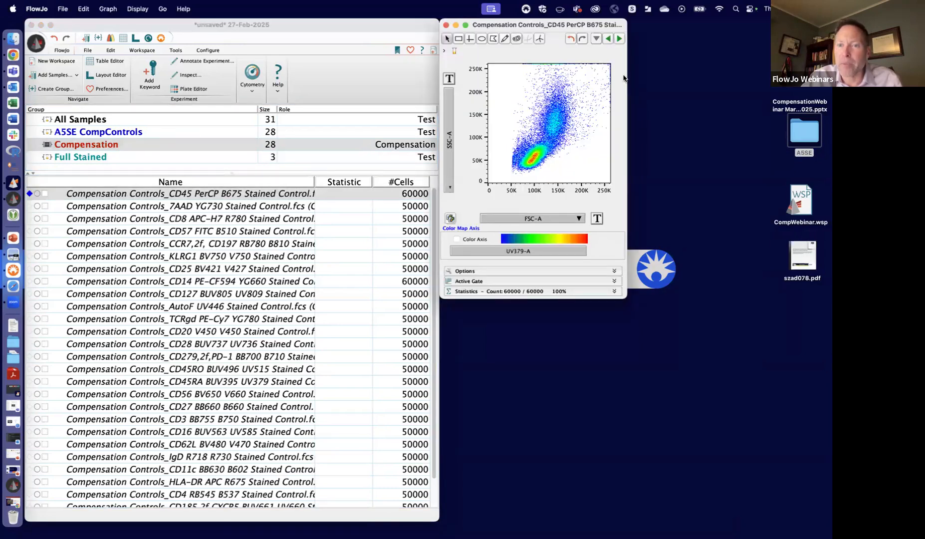
pyautogui.moveTo(626, 76); pyautogui.dragTo(666, 73)
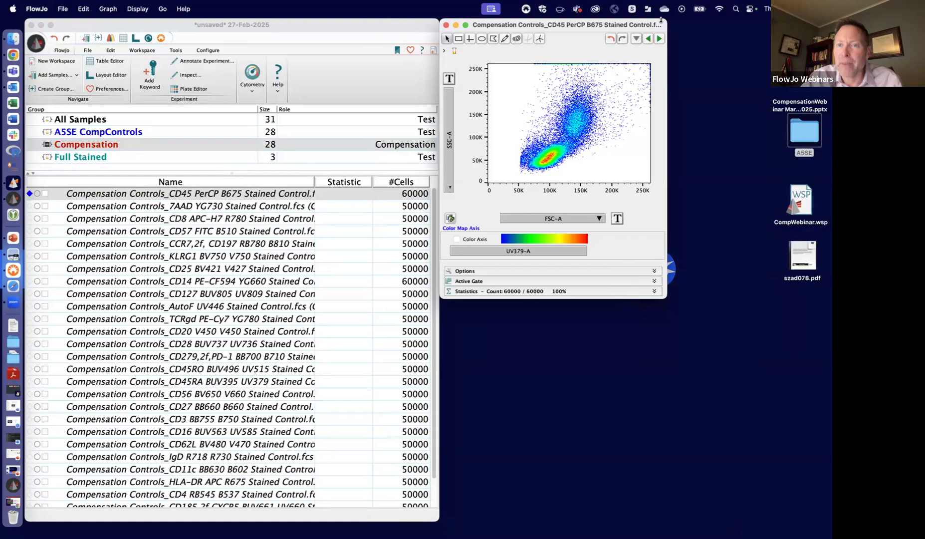
pyautogui.moveTo(627, 22); pyautogui.dragTo(582, 107)
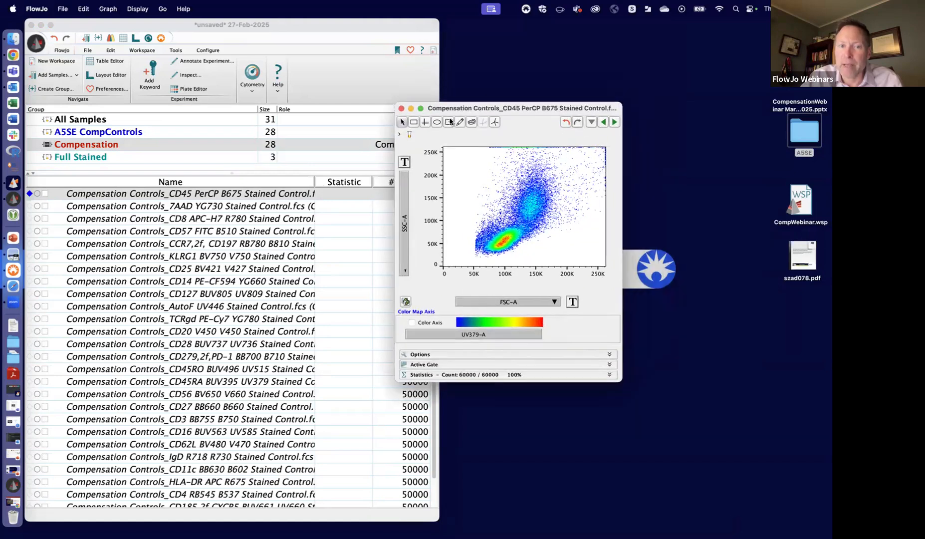
# - Draw an elliptical gate around the dense low-SSC cluster at about 100K FSC-A and name it Clean Up
pyautogui.moveTo(480, 253); pyautogui.dragTo(523, 229)
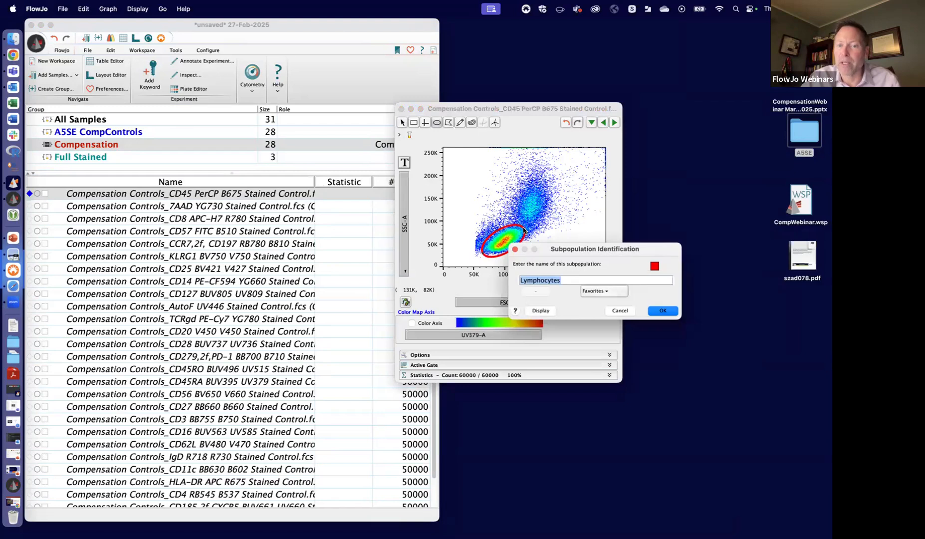
pyautogui.write('Cle')
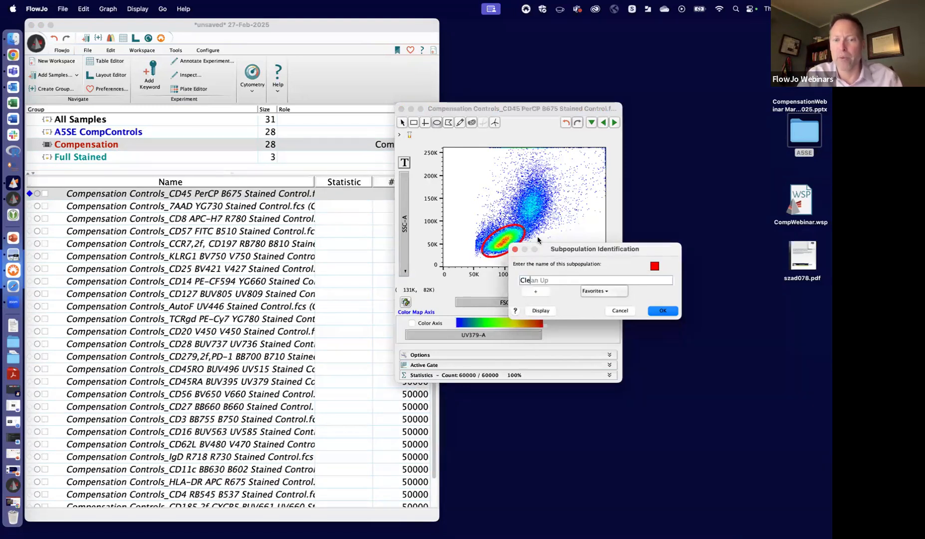
pyautogui.write('an Up')
pyautogui.press('Return')
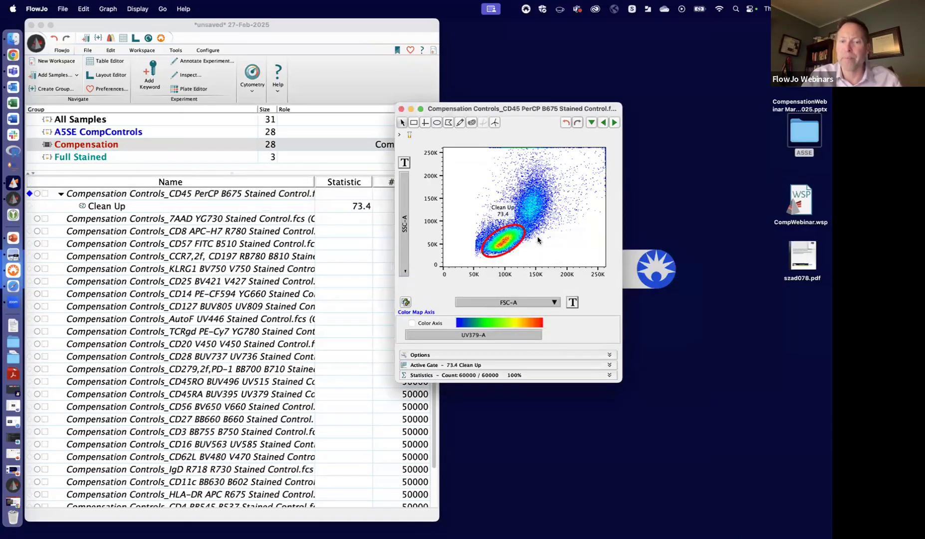
# - Apply the Clean Up gate to the whole Compensation group and close the graph window
pyautogui.moveTo(105, 210); pyautogui.dragTo(90, 145)
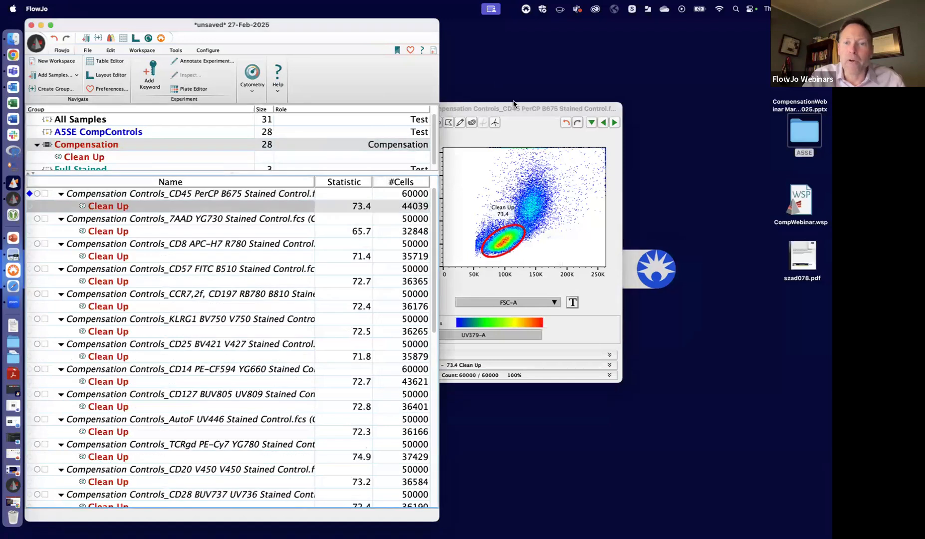
pyautogui.click(482, 107)
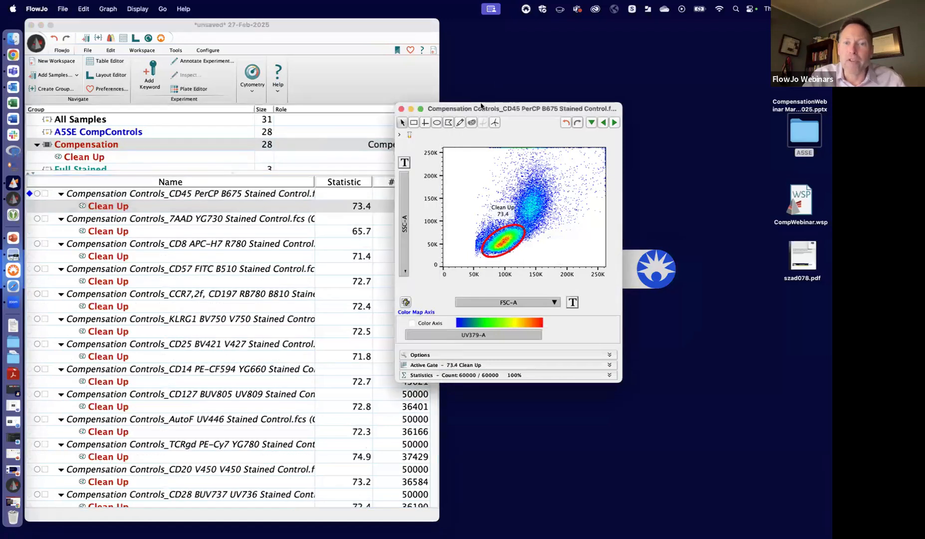
pyautogui.click(401, 108)
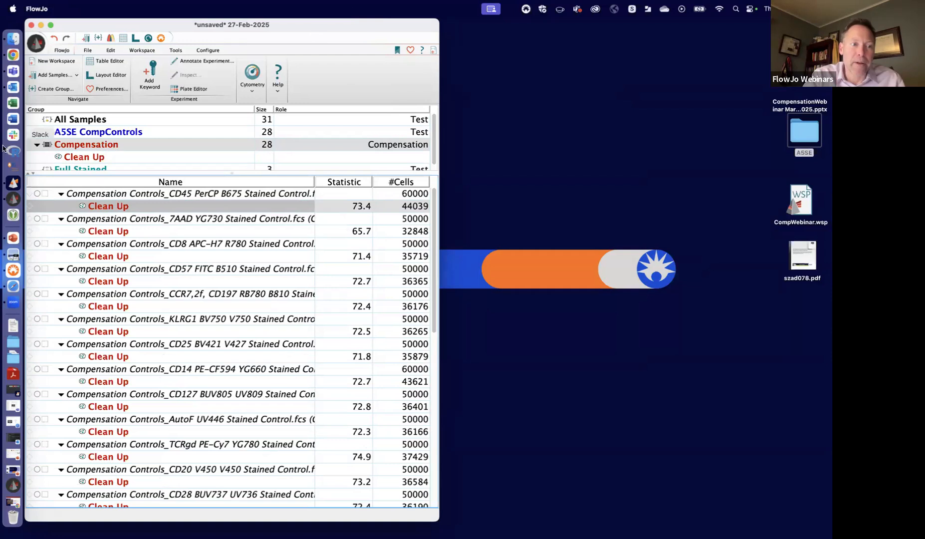
# - Enlarge the group list to show every group, and make Compensation the selected group
pyautogui.click(89, 144)
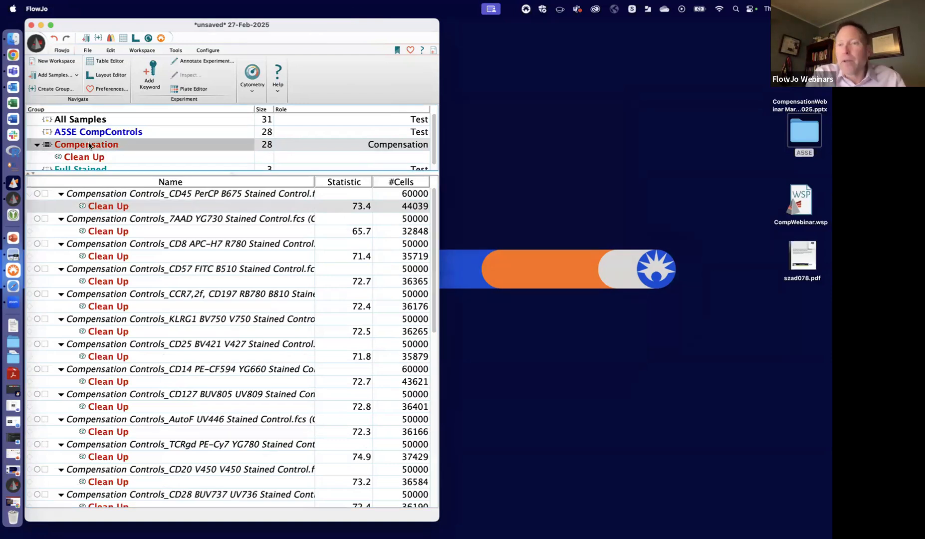
pyautogui.moveTo(137, 172); pyautogui.dragTo(132, 209)
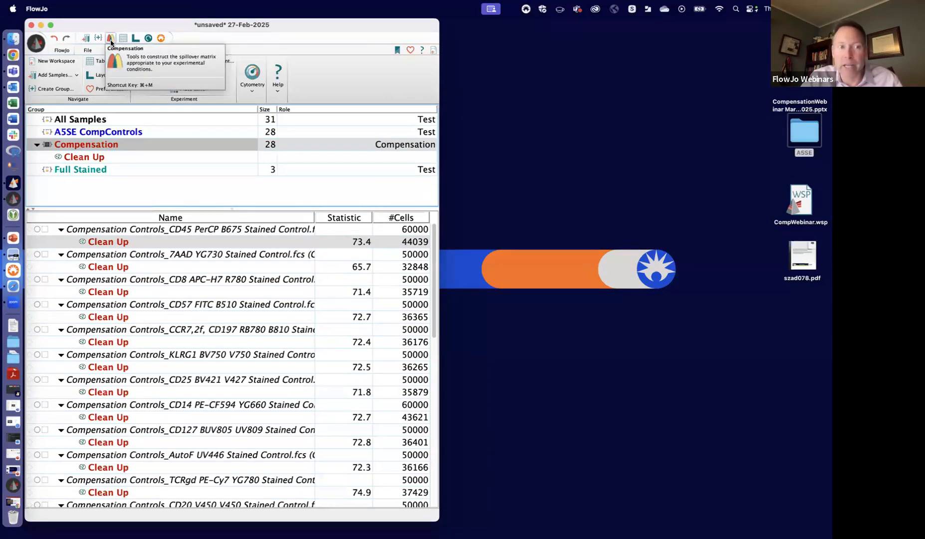
pyautogui.click(85, 133)
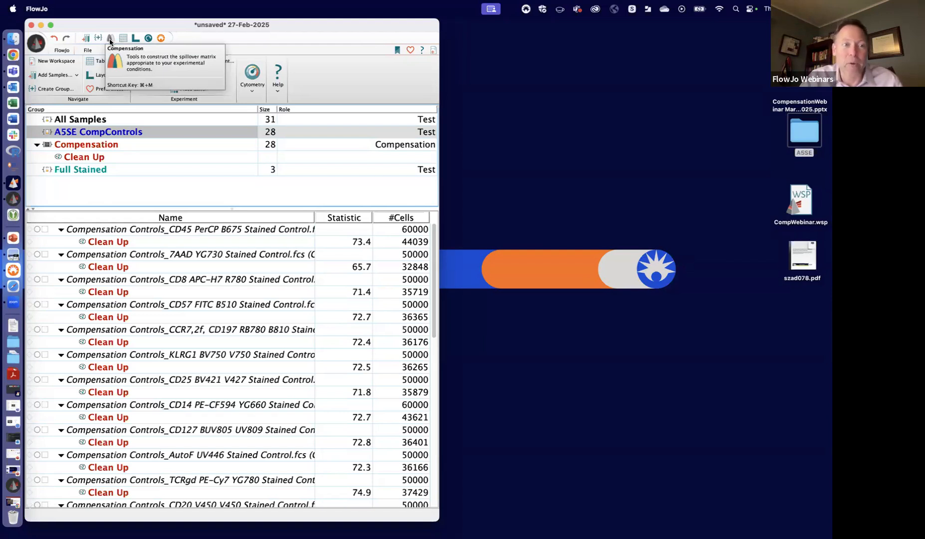
pyautogui.click(84, 145)
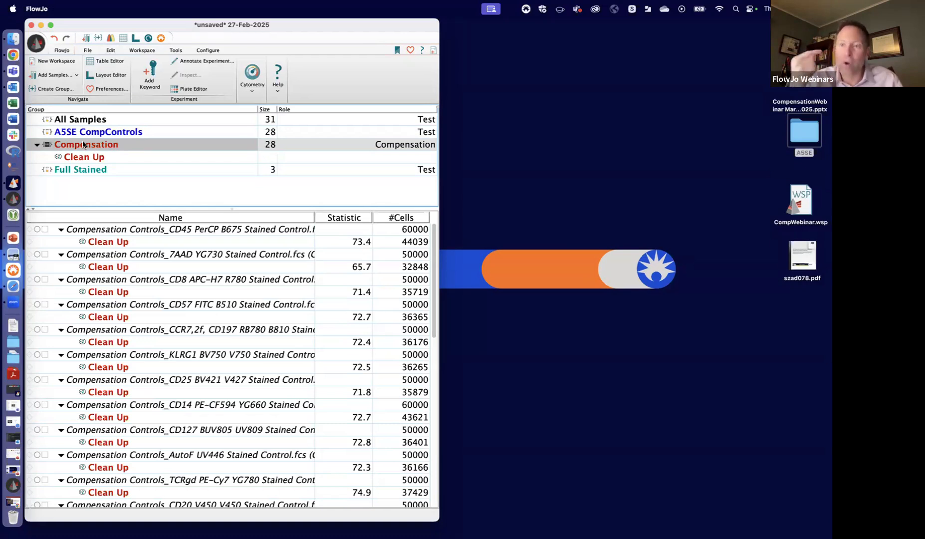
# - Add a Compensation group inclusion rule to the preferences with keyword $FIL and value Single
pyautogui.click(410, 50)
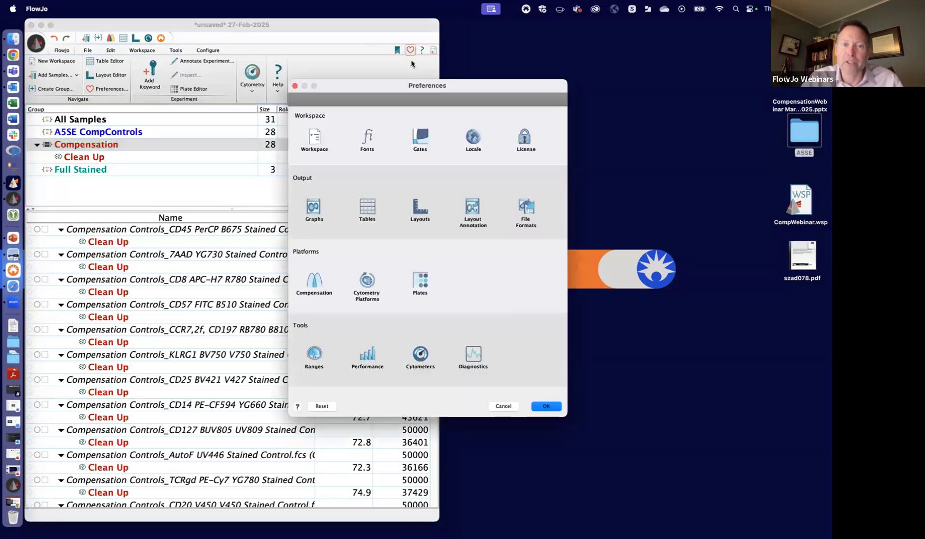
pyautogui.click(306, 299)
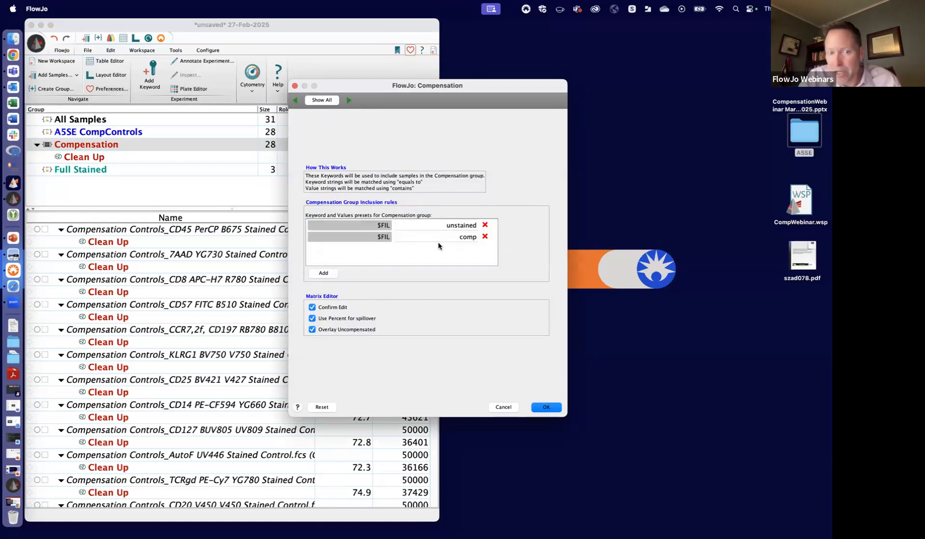
pyautogui.click(330, 274)
pyautogui.write('$FIL')
pyautogui.click(469, 250)
pyautogui.write('Single')
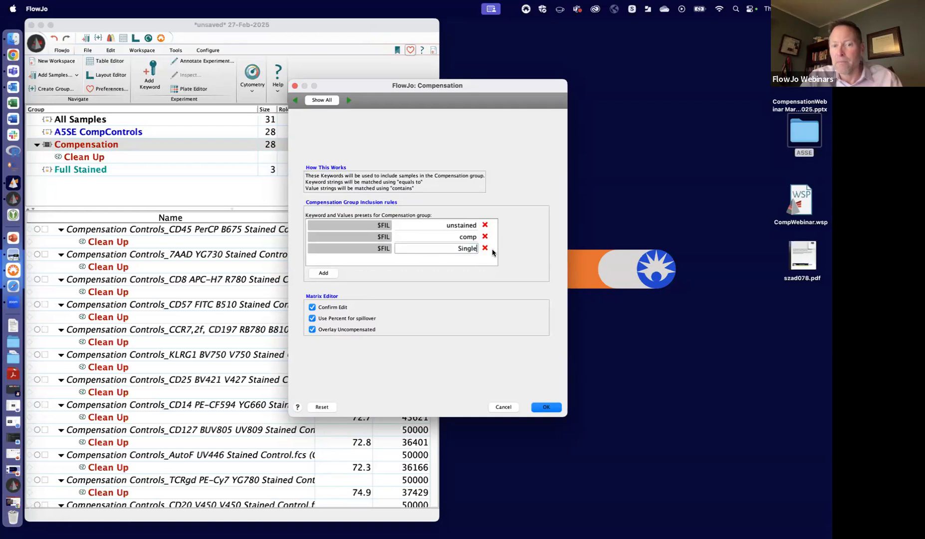
pyautogui.click(549, 407)
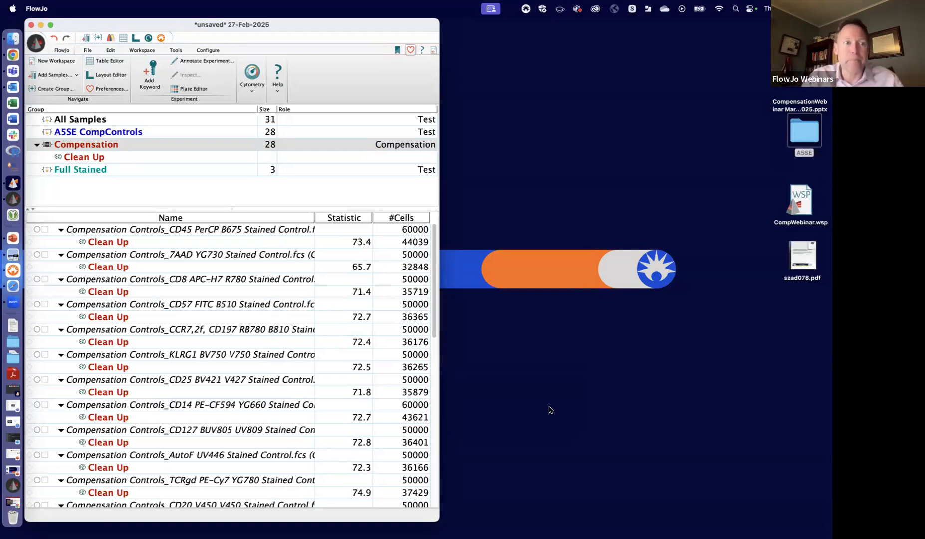
# - Start the compensation calculation with all parameters from UV379-A to R780-A, leaving out width and height parameters
pyautogui.click(111, 38)
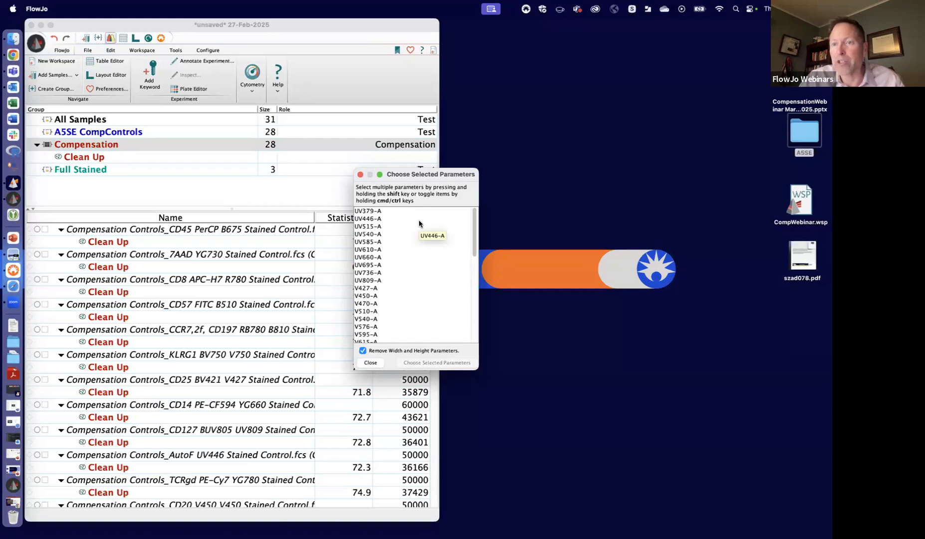
pyautogui.click(393, 211)
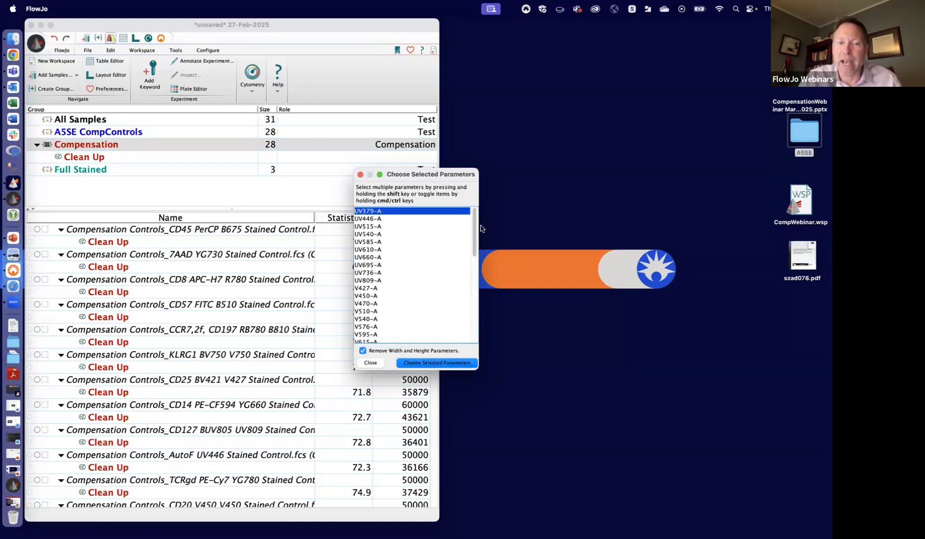
pyautogui.scroll(-10, 476, 289)
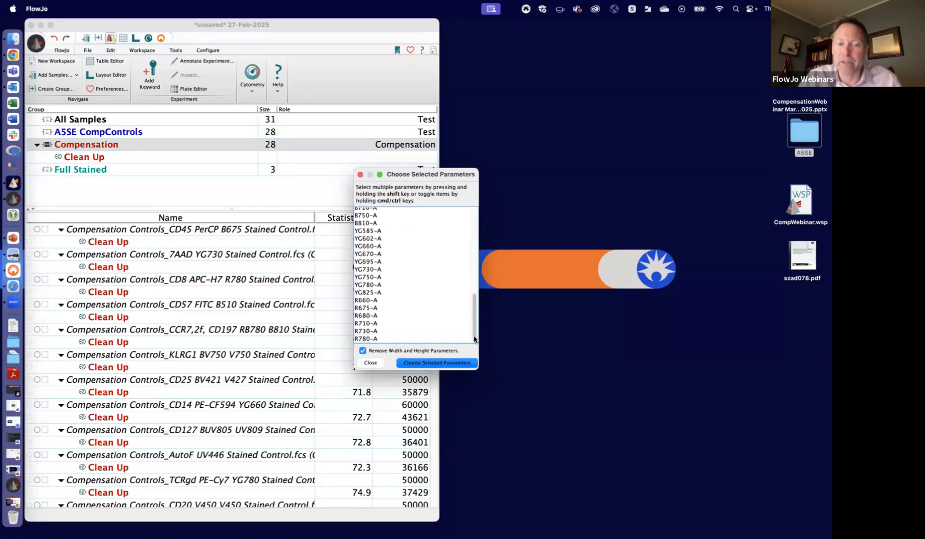
pyautogui.keyDown('shift'); pyautogui.click(373, 340); pyautogui.keyUp('shift')
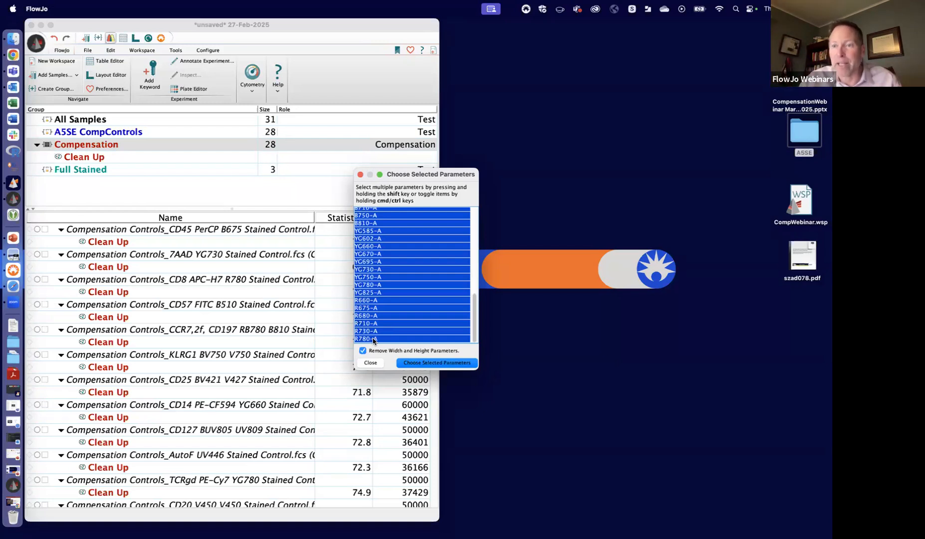
pyautogui.click(442, 363)
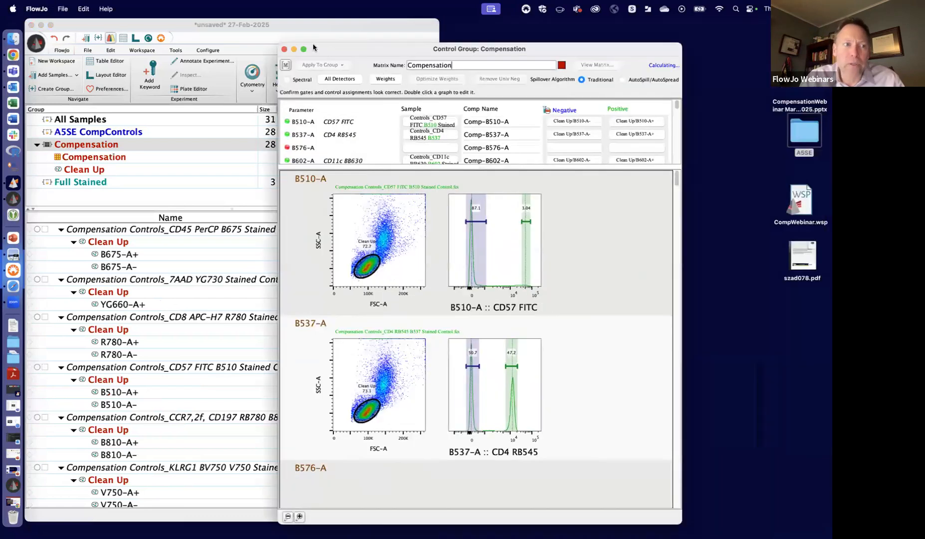
# - Widen the compensation control group window across the screen and enlarge its parameter table
pyautogui.moveTo(684, 22); pyautogui.dragTo(280, 36)
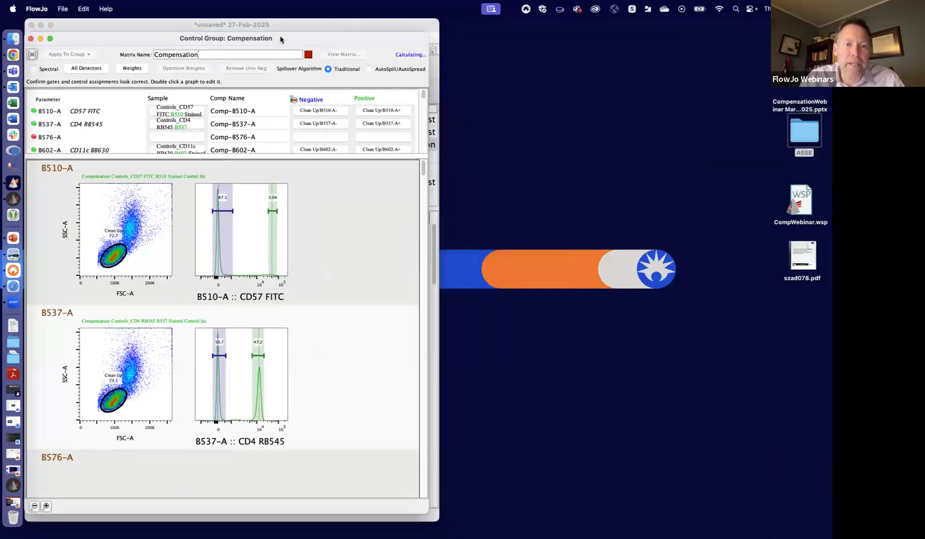
pyautogui.moveTo(429, 220); pyautogui.dragTo(827, 178)
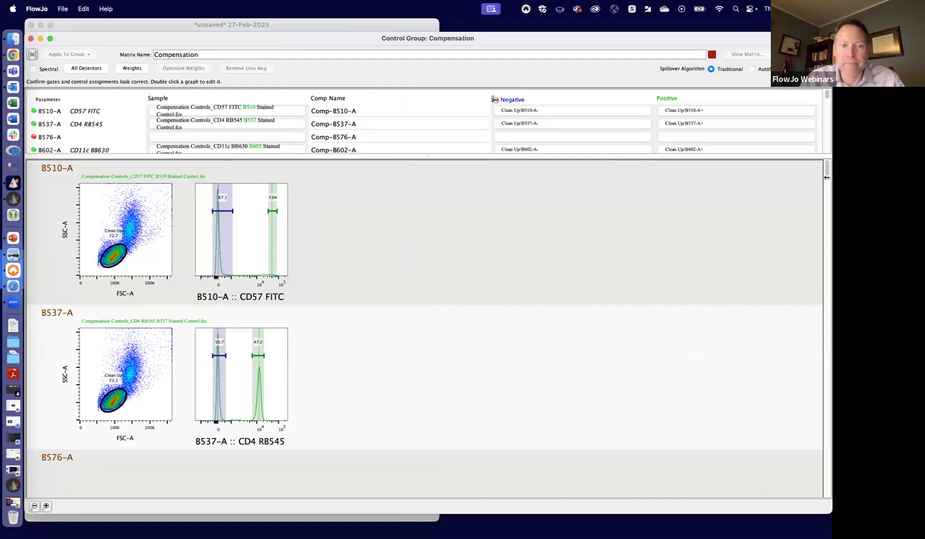
pyautogui.moveTo(423, 156); pyautogui.dragTo(427, 317)
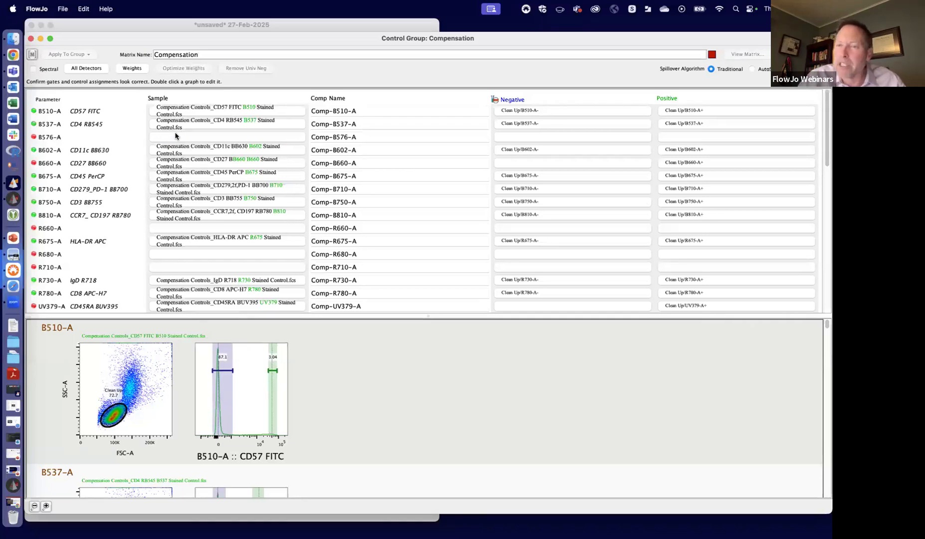
# - Save the workspace to the Desktop as Webinar.wsp
pyautogui.press('super+s')
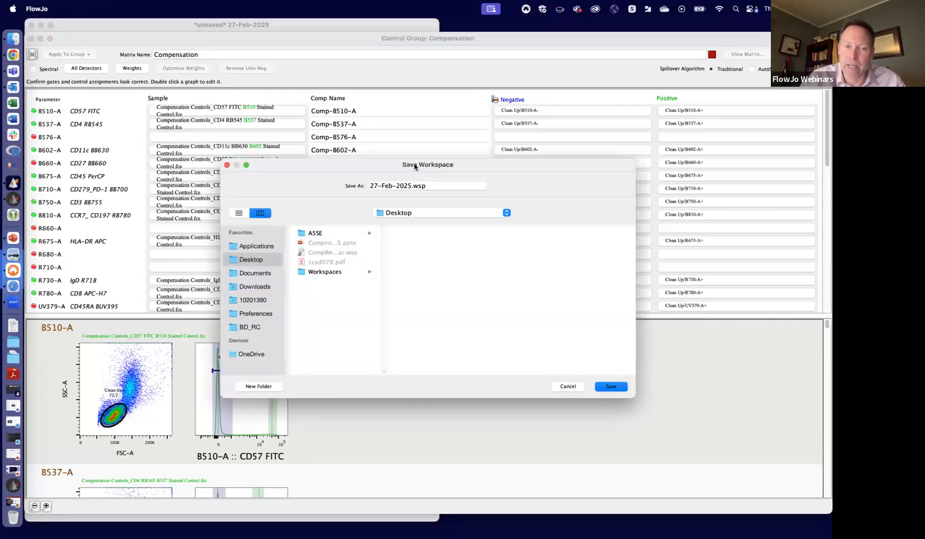
pyautogui.click(410, 185)
pyautogui.moveTo(411, 186); pyautogui.dragTo(361, 186)
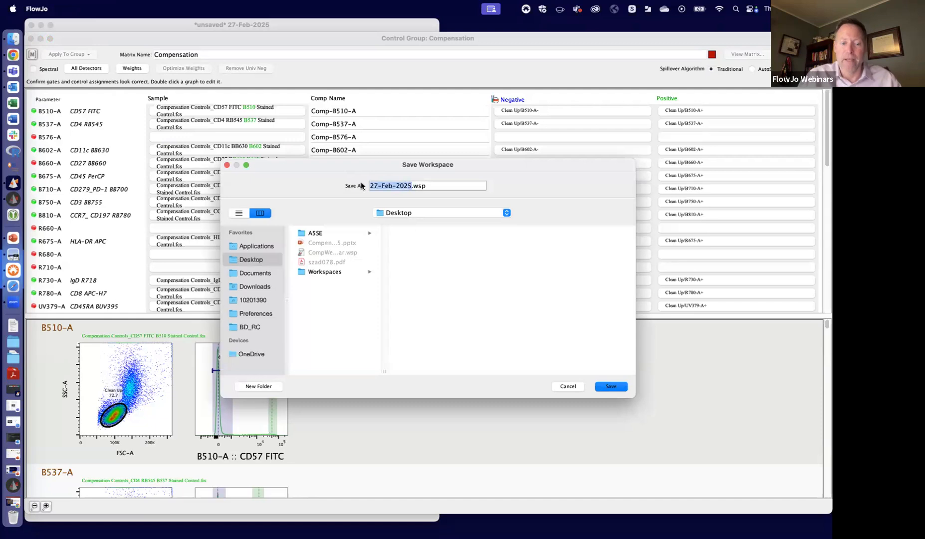
pyautogui.write('Webinar')
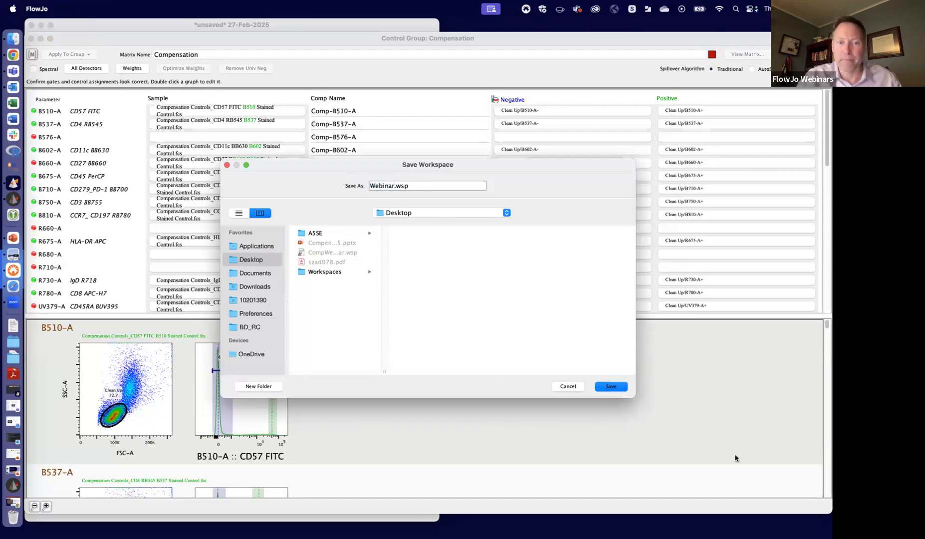
pyautogui.click(617, 389)
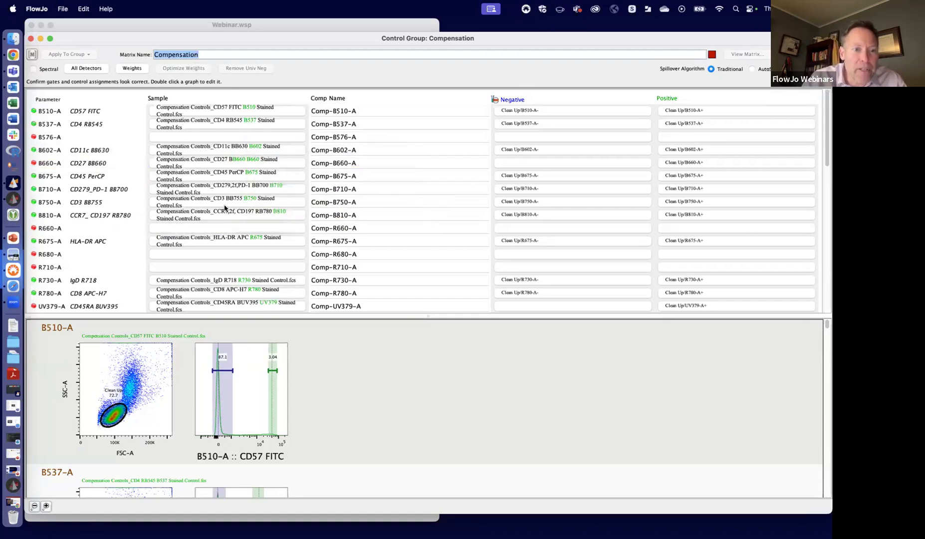
# - Remove the UV540-A parameter, which has no stain name, from the compensation
pyautogui.scroll(-1, 254, 266)
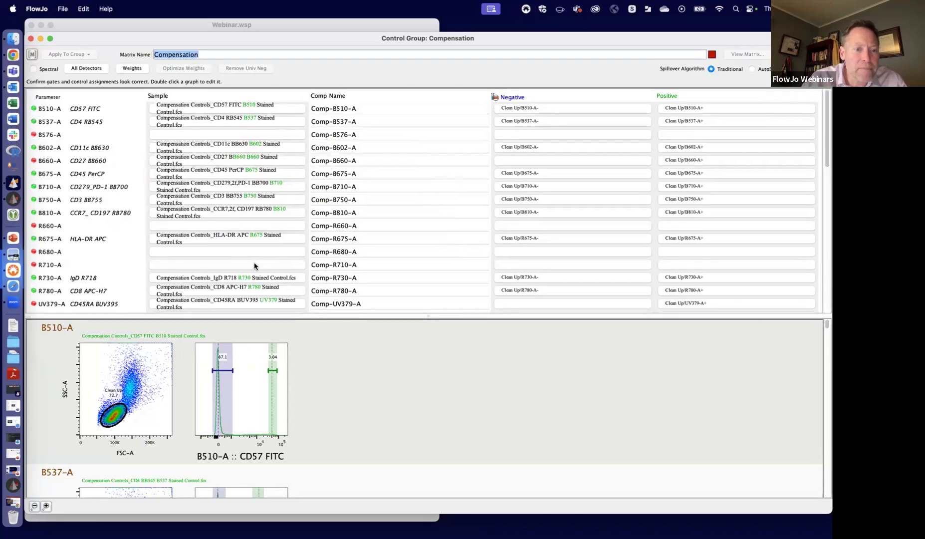
pyautogui.scroll(-3, 254, 266)
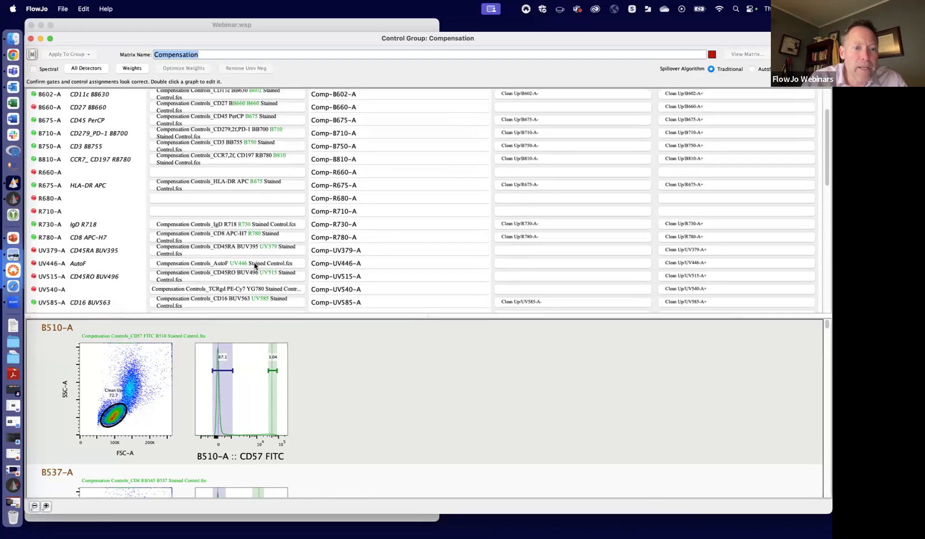
pyautogui.scroll(-2, 247, 264)
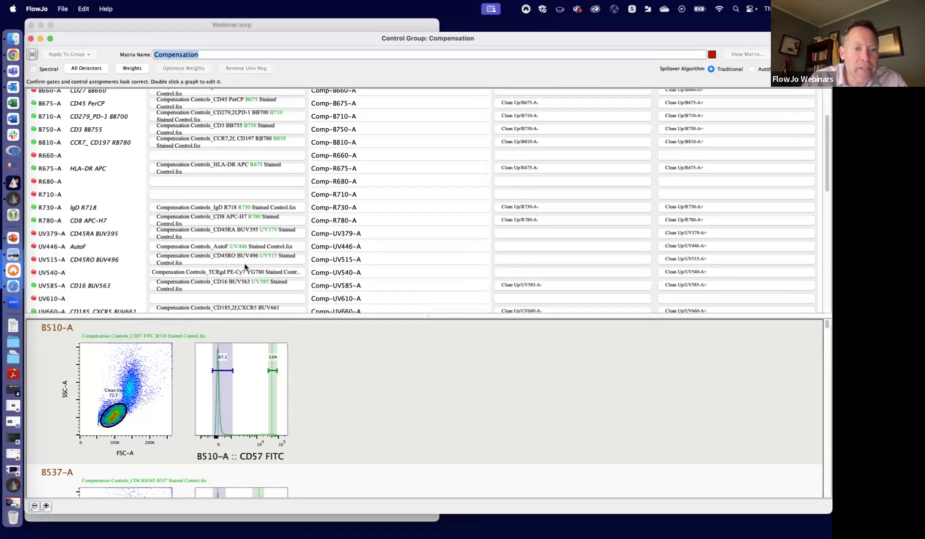
pyautogui.scroll(-2, 244, 241)
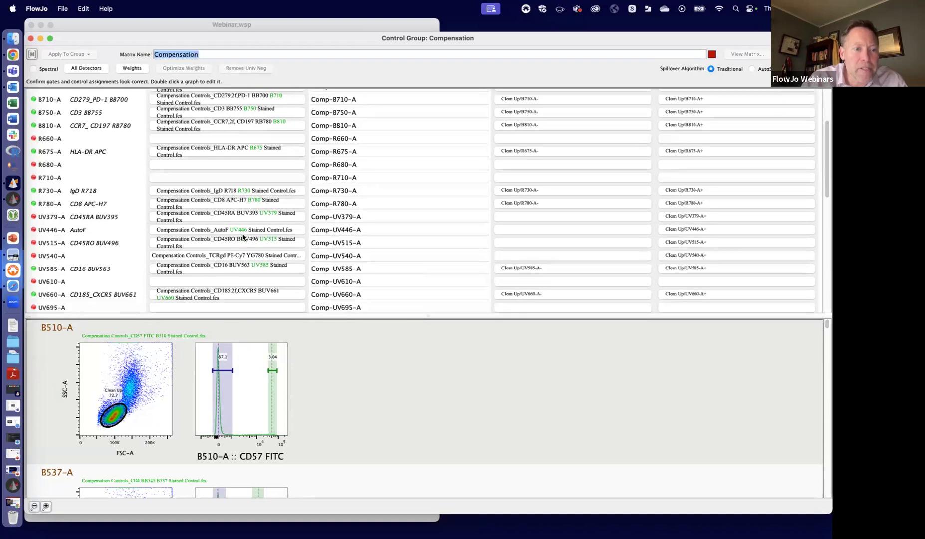
pyautogui.scroll(-1, 279, 246)
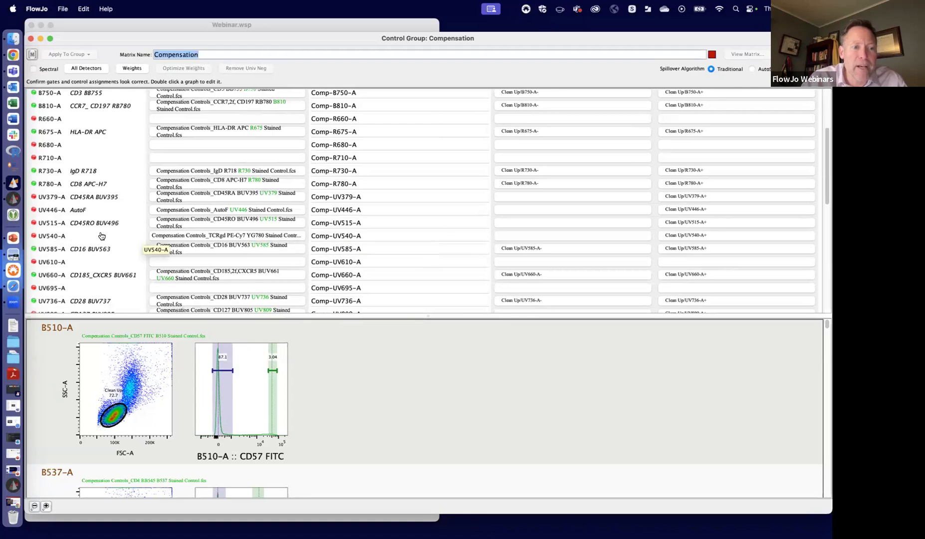
pyautogui.click(196, 238)
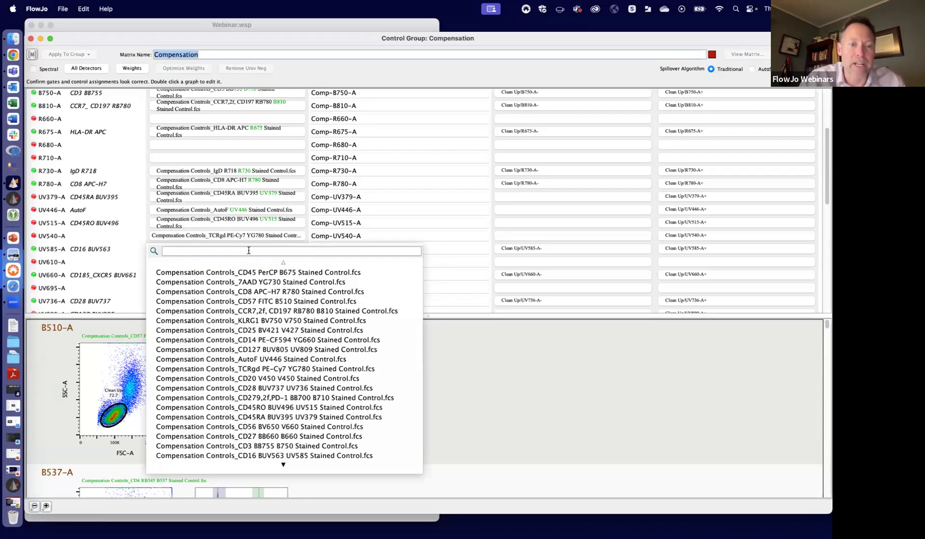
pyautogui.moveTo(283, 463)
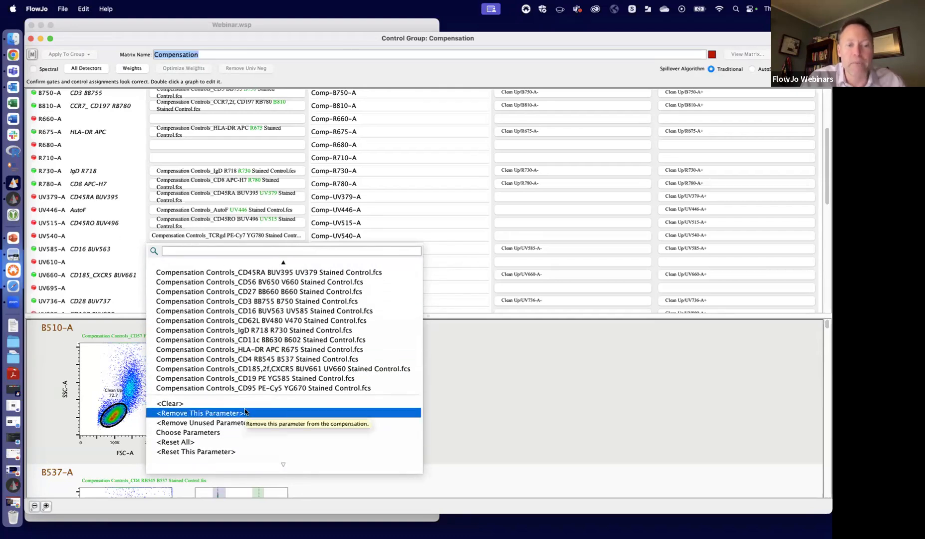
pyautogui.click(235, 414)
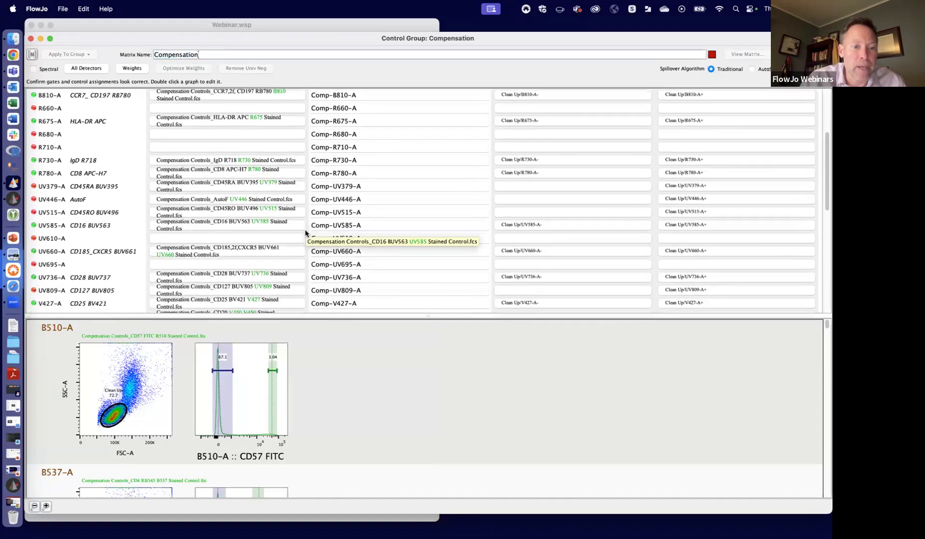
# - Assign the CD62L BV480 V470 stained control to V470-A, finding it with the filter bv48
pyautogui.scroll(-5, 305, 232)
pyautogui.scroll(-1, 305, 233)
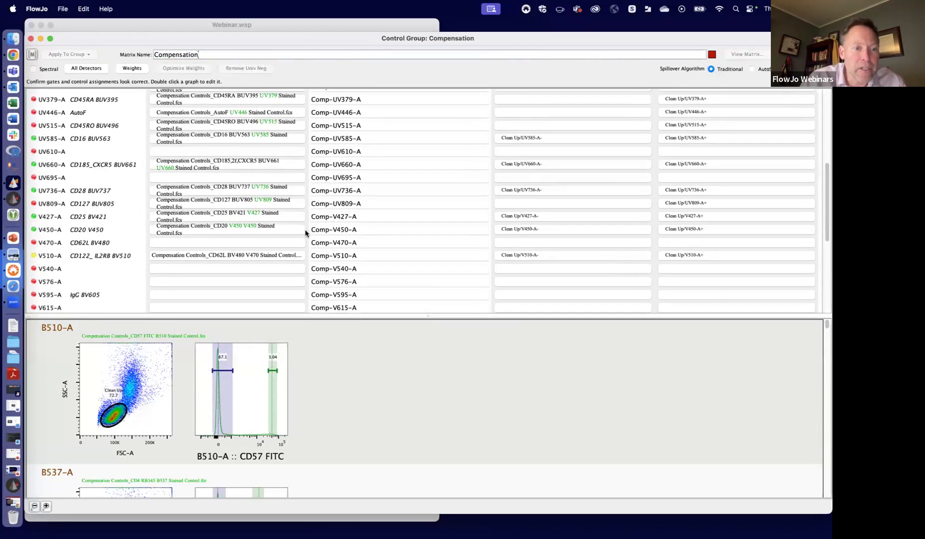
pyautogui.click(224, 241)
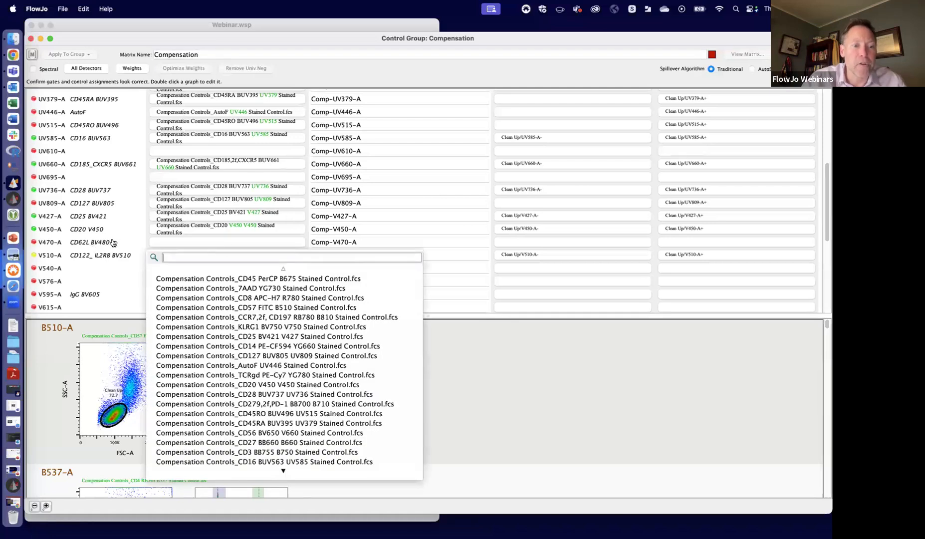
pyautogui.write('BV')
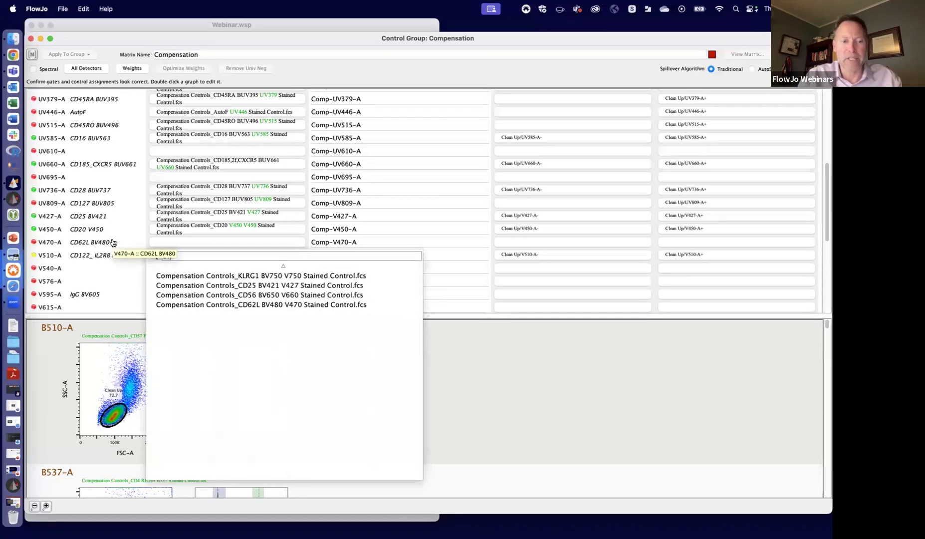
pyautogui.write('48')
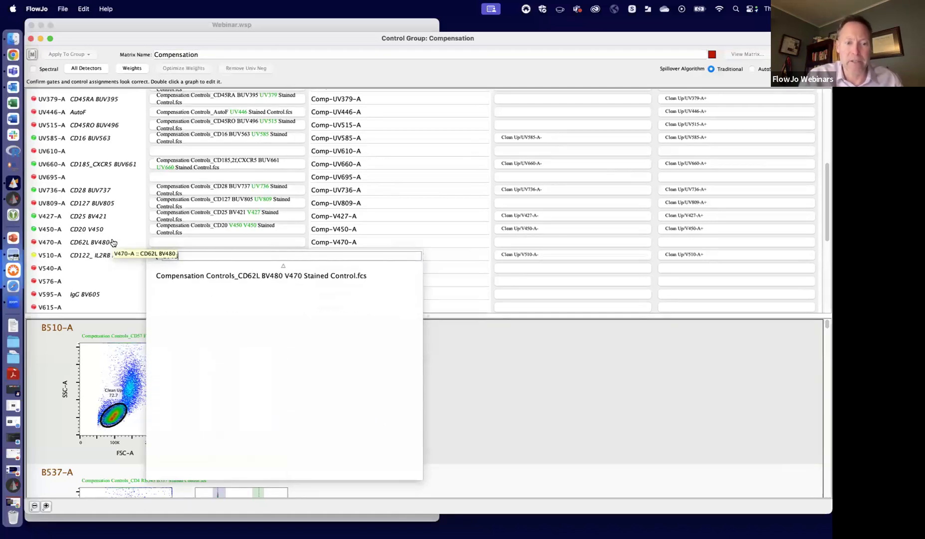
pyautogui.click(248, 276)
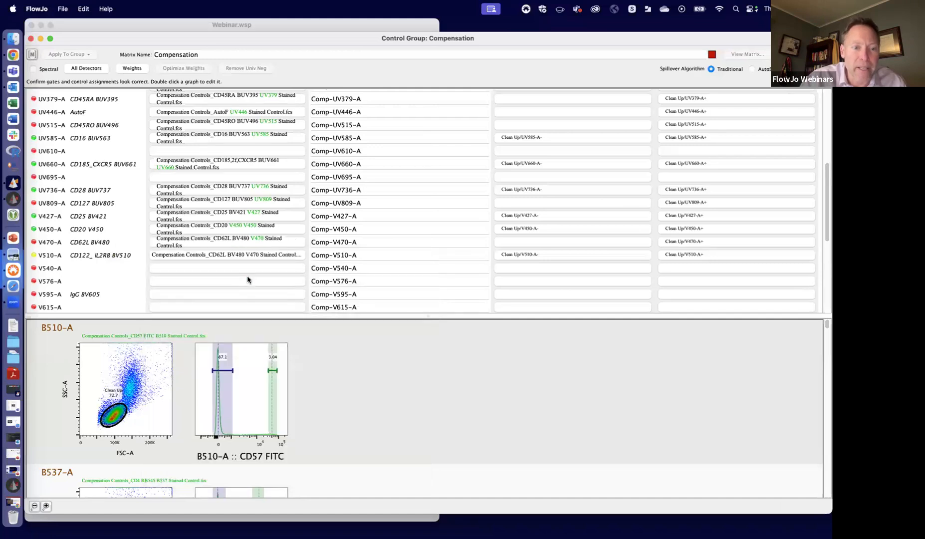
# - Look for a bv510 control for V510-A, and assign the CD25 BV421 V427 stained control to it
pyautogui.click(224, 253)
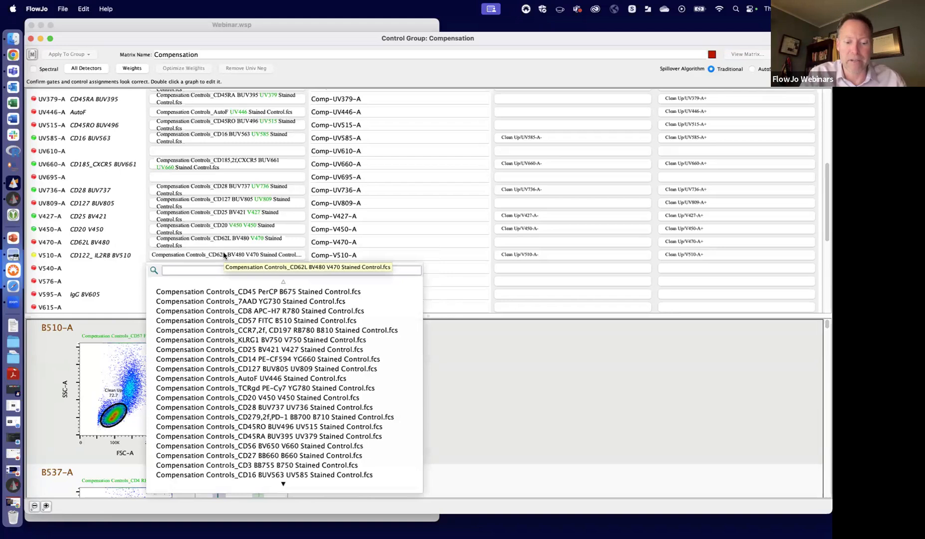
pyautogui.write('bv510')
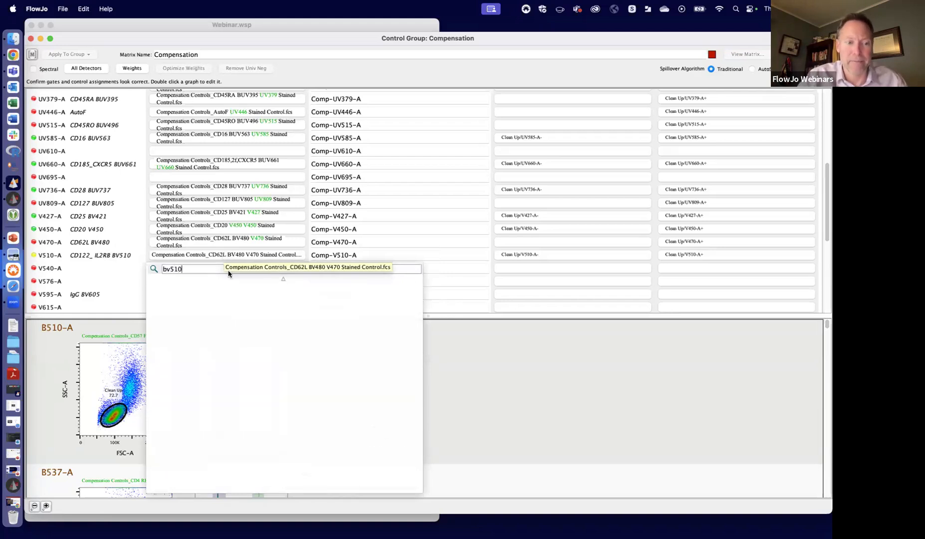
pyautogui.press('BackSpace')
pyautogui.press('BackSpace')
pyautogui.press('BackSpace')
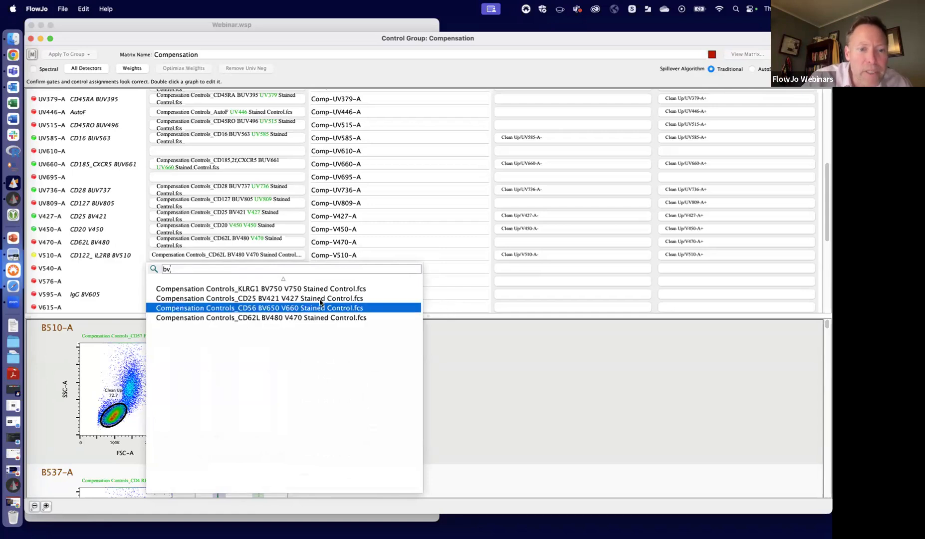
pyautogui.click(319, 298)
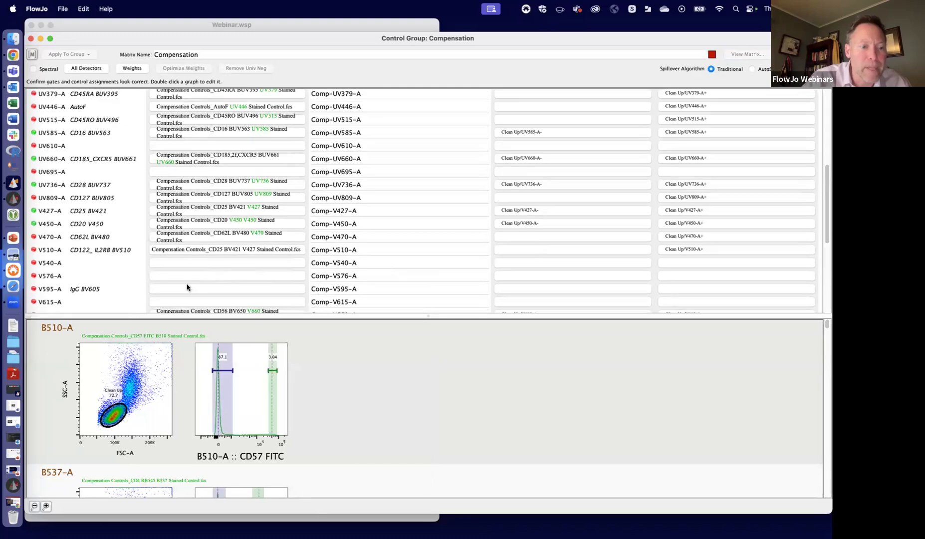
# - Assign the CD56 BV650 V660 stained control to V595-A, filtering the control files by bv
pyautogui.click(187, 286)
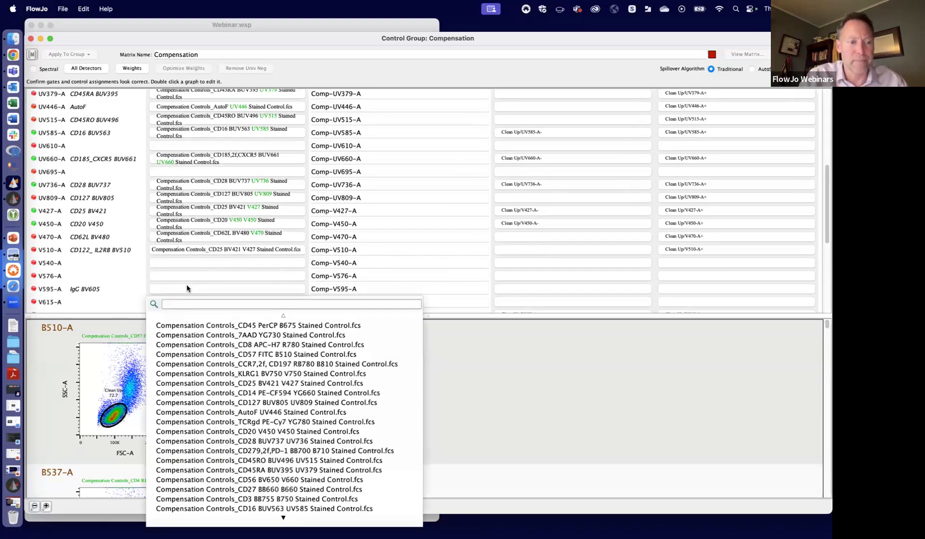
pyautogui.write('bv')
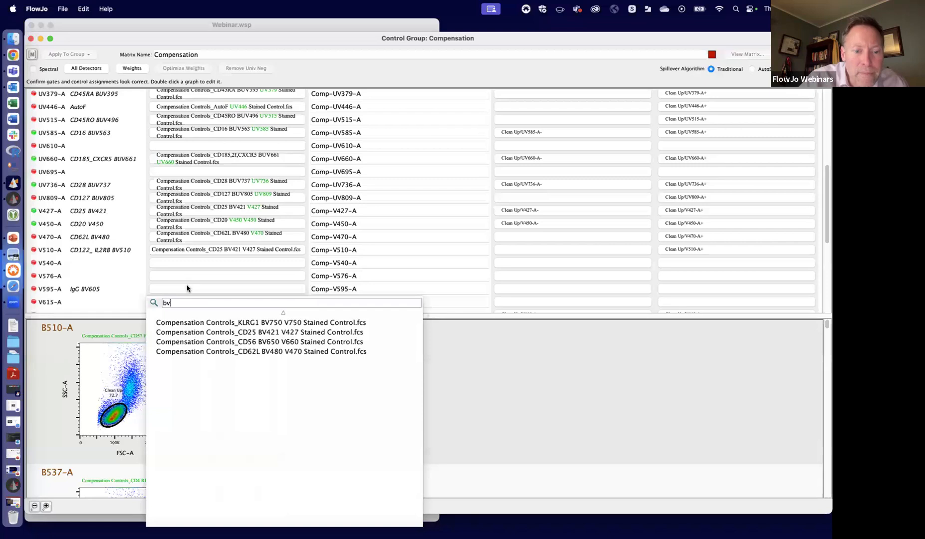
pyautogui.click(272, 343)
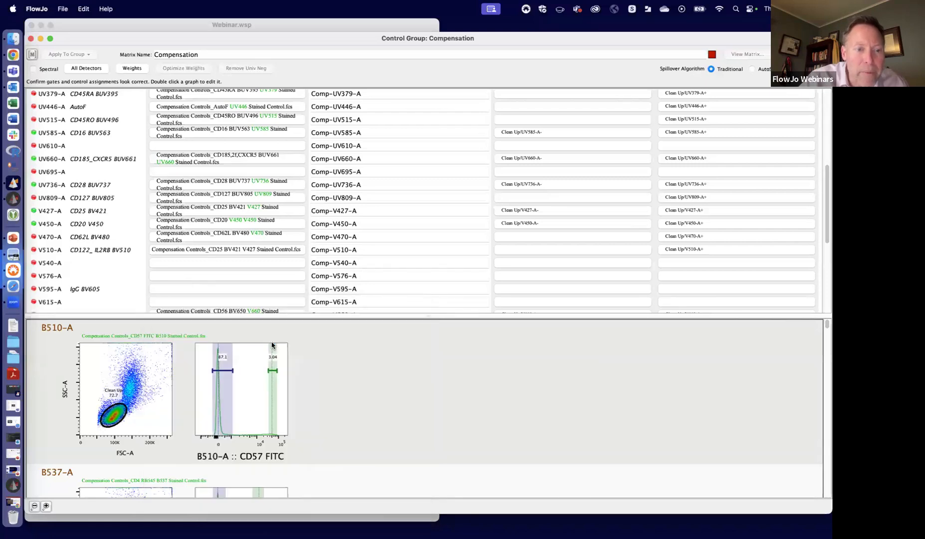
# - Replace the V595-A sample with the IgD R718 R730 stained control
pyautogui.scroll(-3, 203, 249)
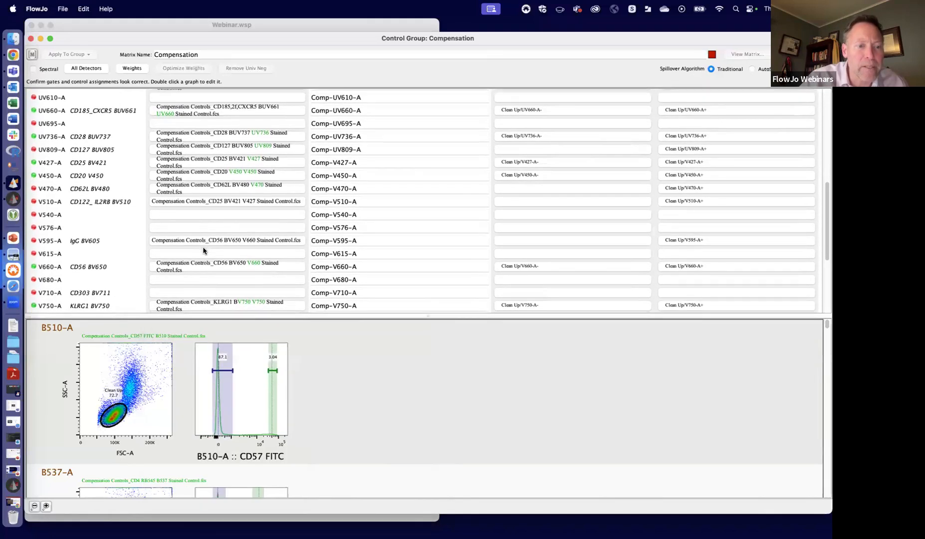
pyautogui.scroll(-1, 203, 250)
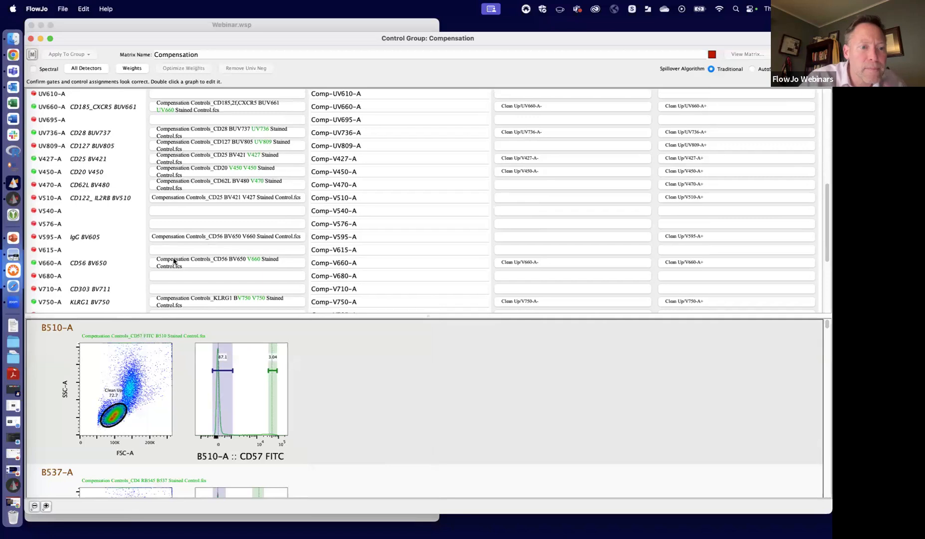
pyautogui.click(216, 237)
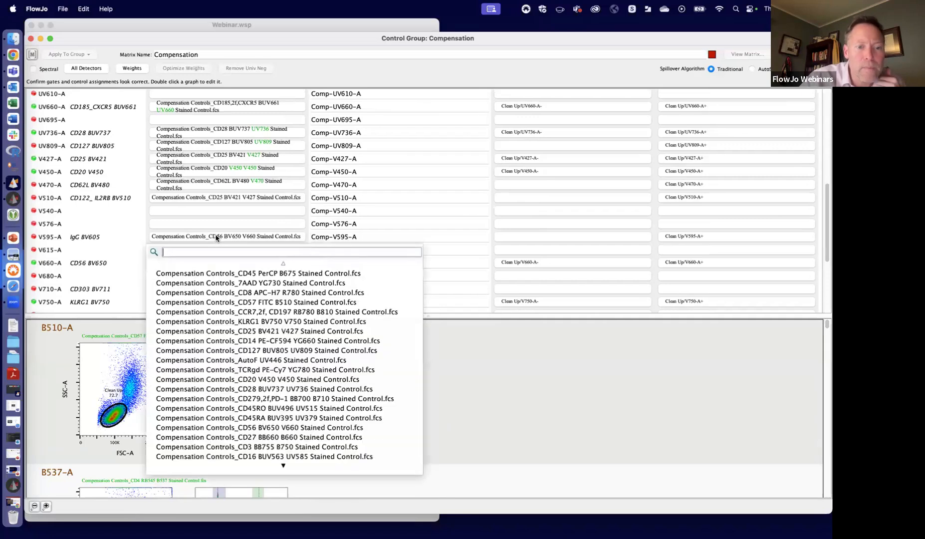
pyautogui.scroll(-4, 342, 321)
pyautogui.scroll(-2, 342, 321)
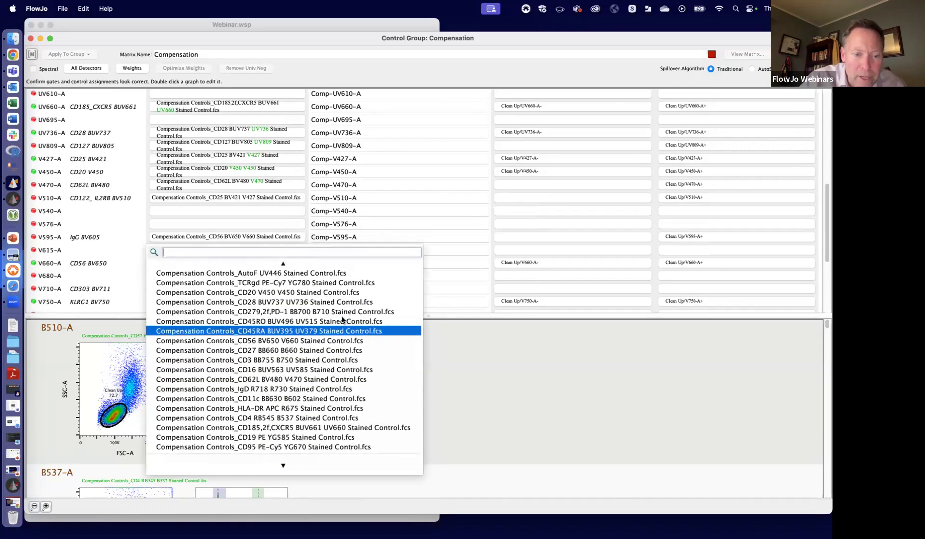
pyautogui.click(282, 390)
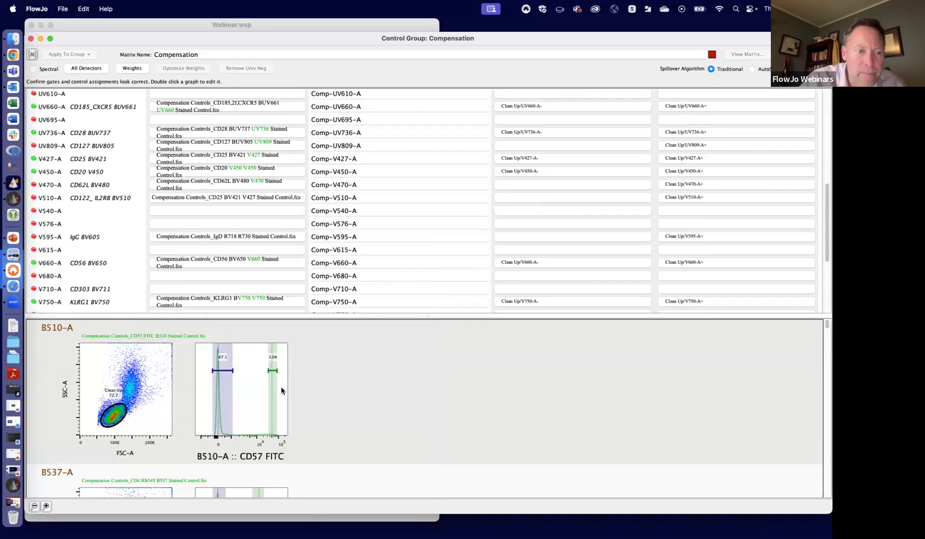
# - Search the control files offered for V595-A for an IgG control, using the filter ig
pyautogui.click(238, 236)
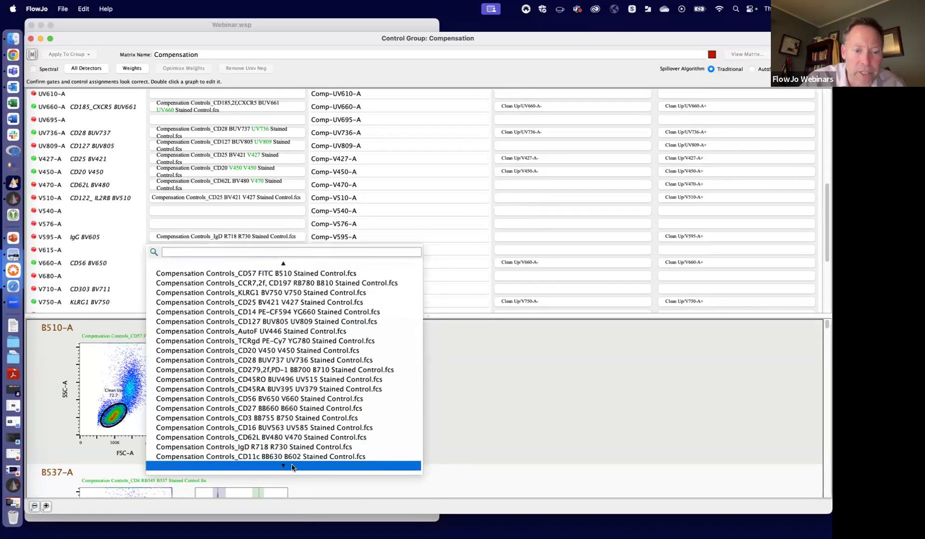
pyautogui.moveTo(292, 467)
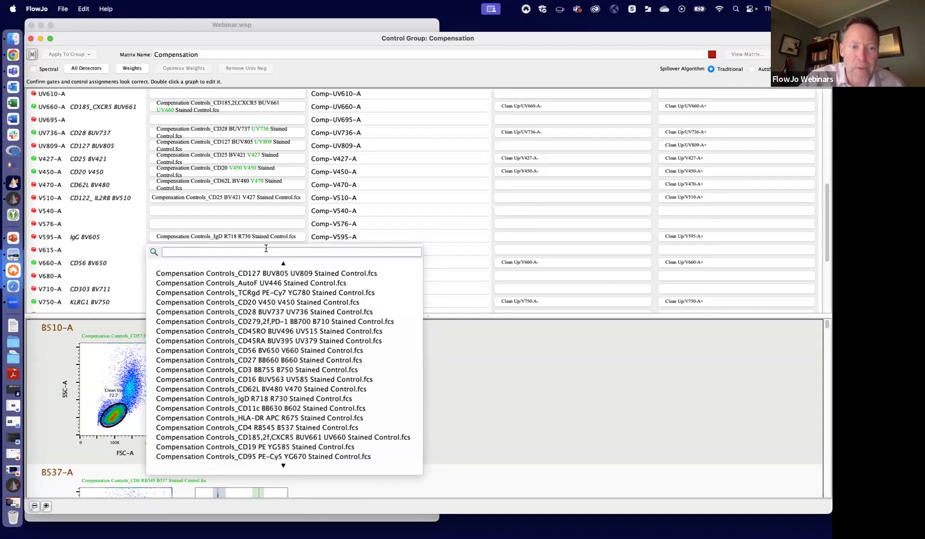
pyautogui.write('ig')
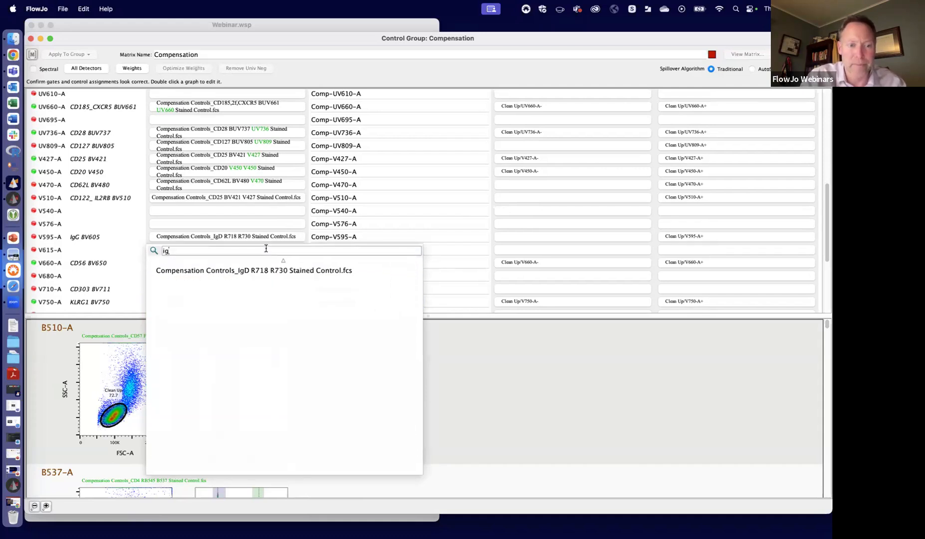
pyautogui.press('BackSpace')
pyautogui.press('BackSpace')
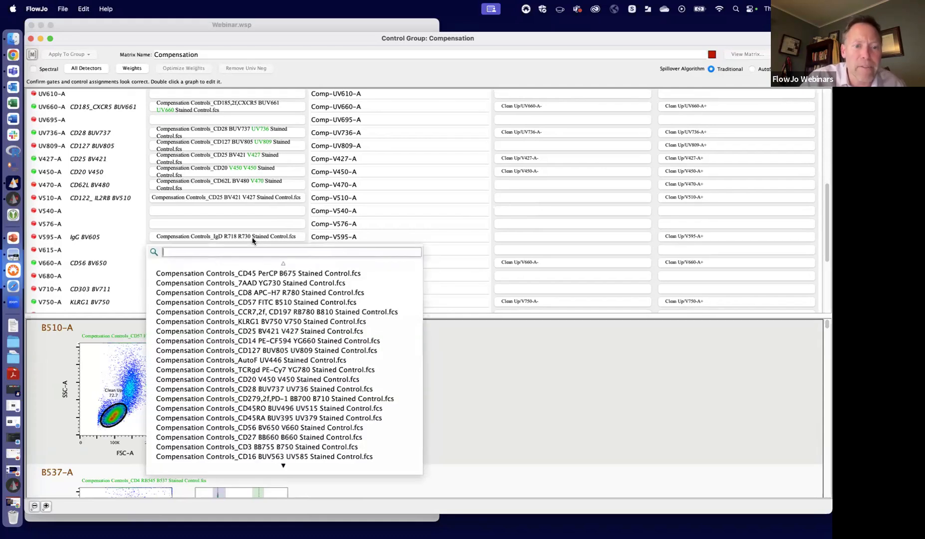
pyautogui.click(253, 237)
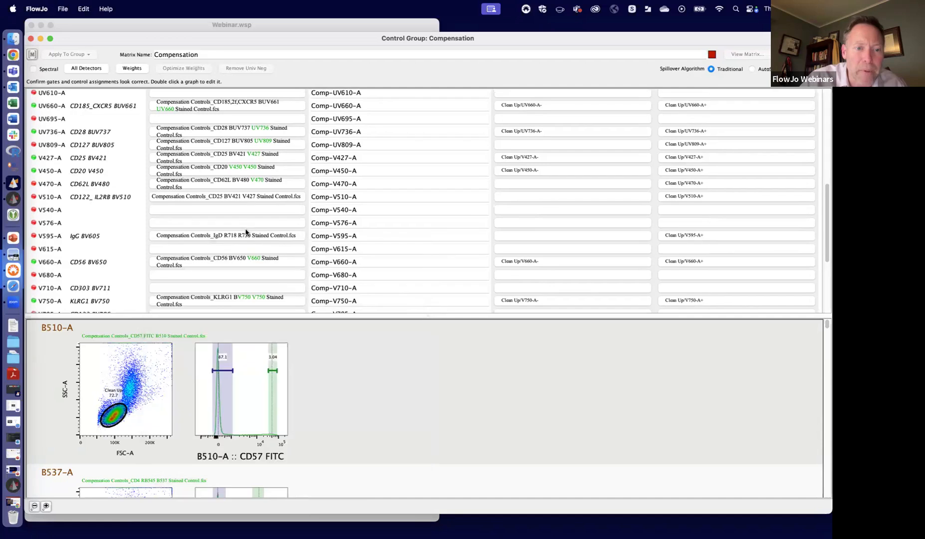
# - Remove the V595-A IgG BV605 parameter from the compensation
pyautogui.click(244, 234)
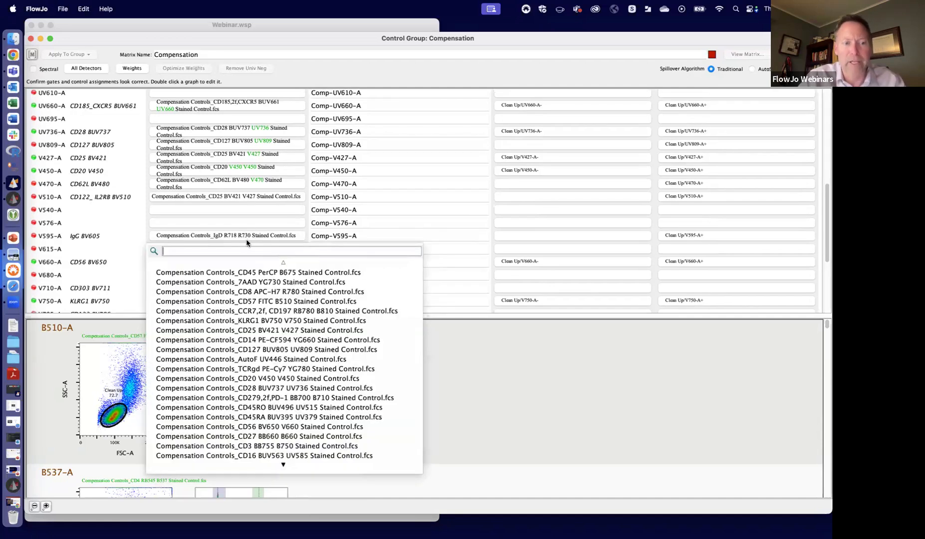
pyautogui.write('re')
pyautogui.click(224, 269)
# - Search the control files offered for V710-A CD303 BV711 for a matching control, using the filters bv7 and v7
pyautogui.scroll(-2, 224, 267)
pyautogui.click(195, 260)
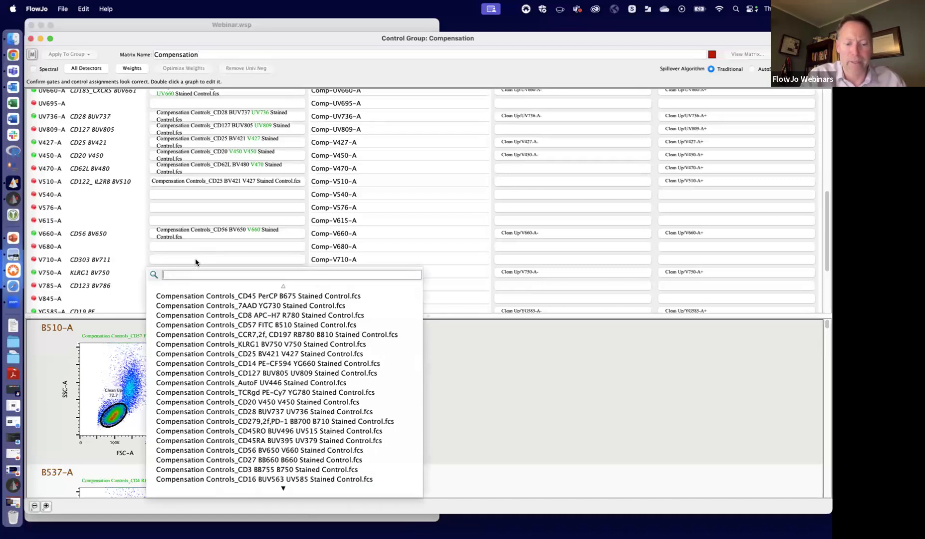
pyautogui.write('bv7')
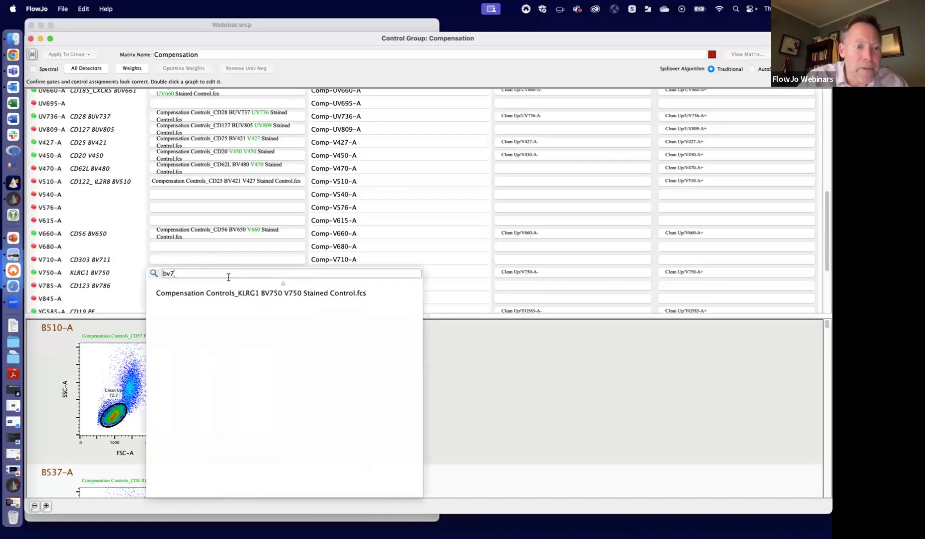
pyautogui.click(212, 259)
pyautogui.click(135, 263)
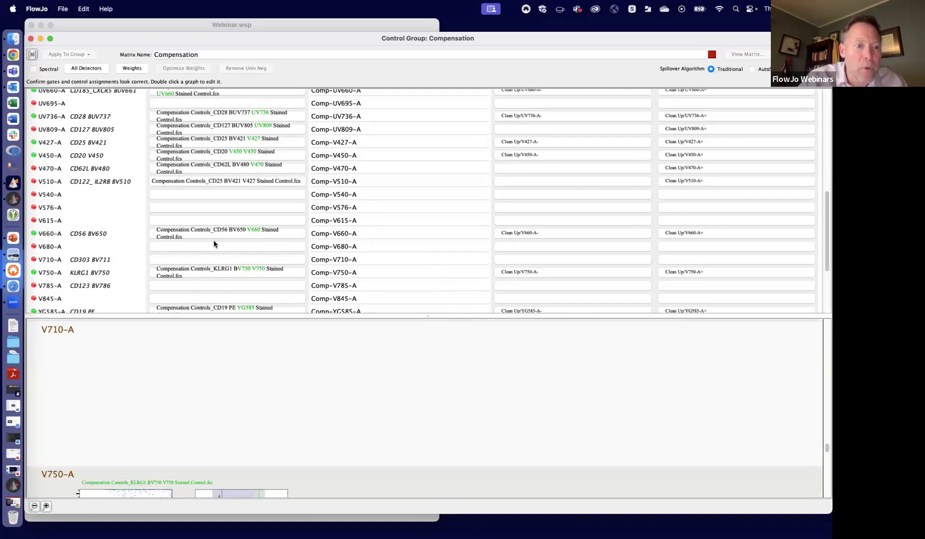
pyautogui.click(180, 259)
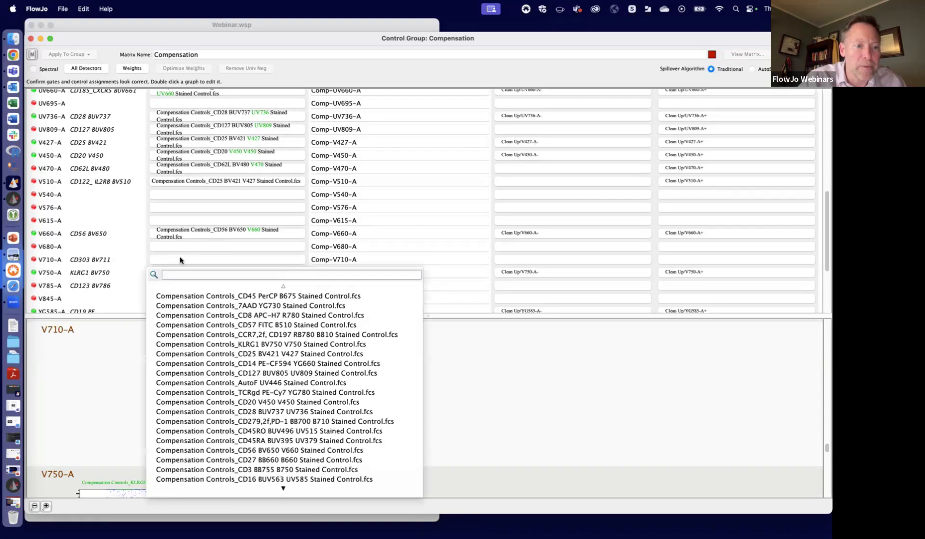
pyautogui.write('v7')
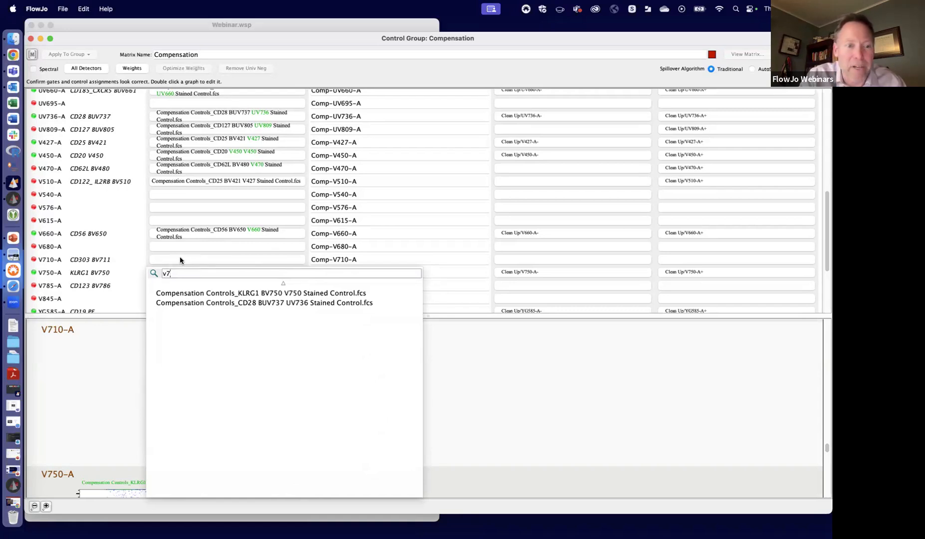
# - Search the control files offered for V510-A for a BV510 control, using the filters bv5 and v5
pyautogui.click(235, 182)
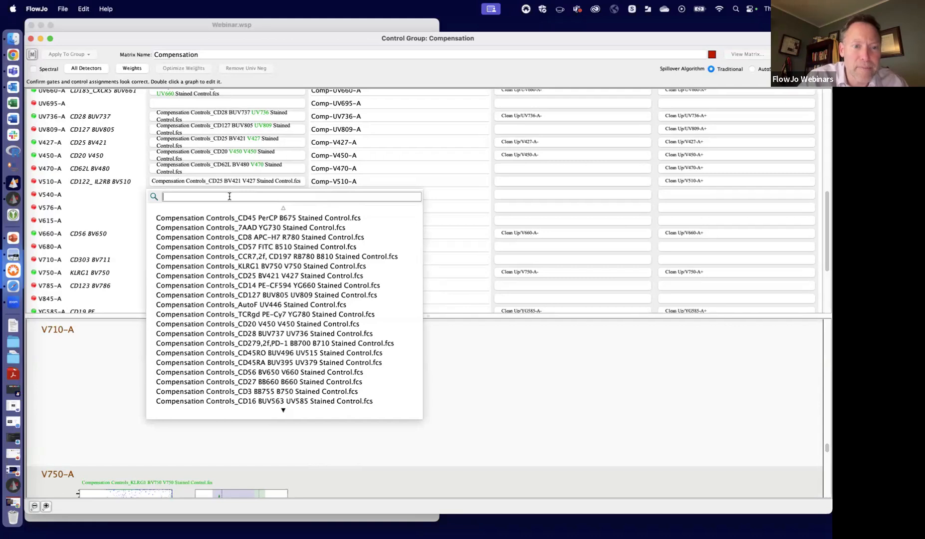
pyautogui.write('bv5')
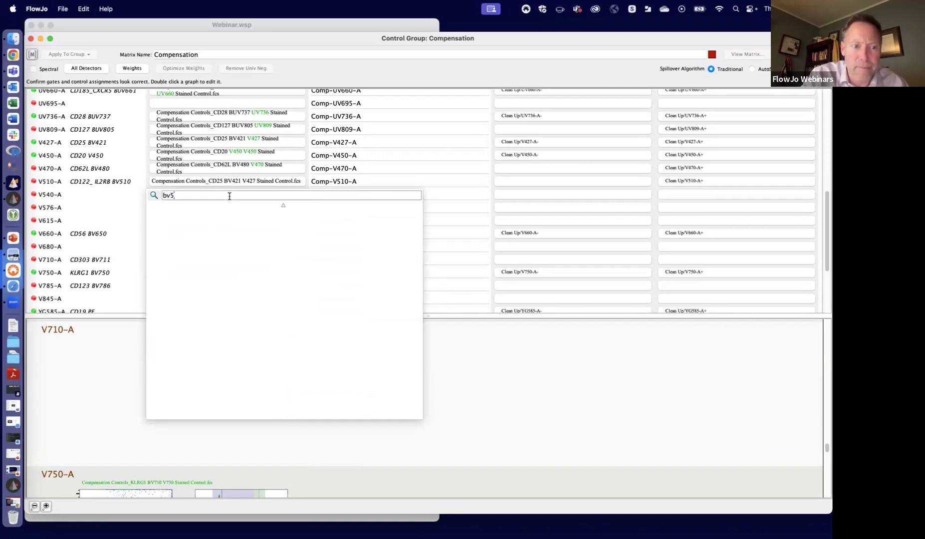
pyautogui.press('BackSpace')
pyautogui.press('BackSpace')
pyautogui.press('BackSpace')
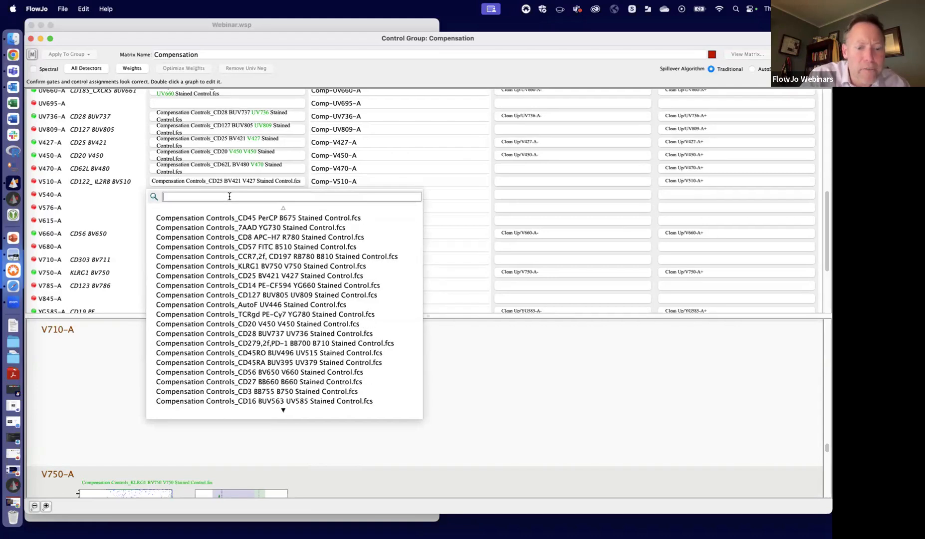
pyautogui.write('v')
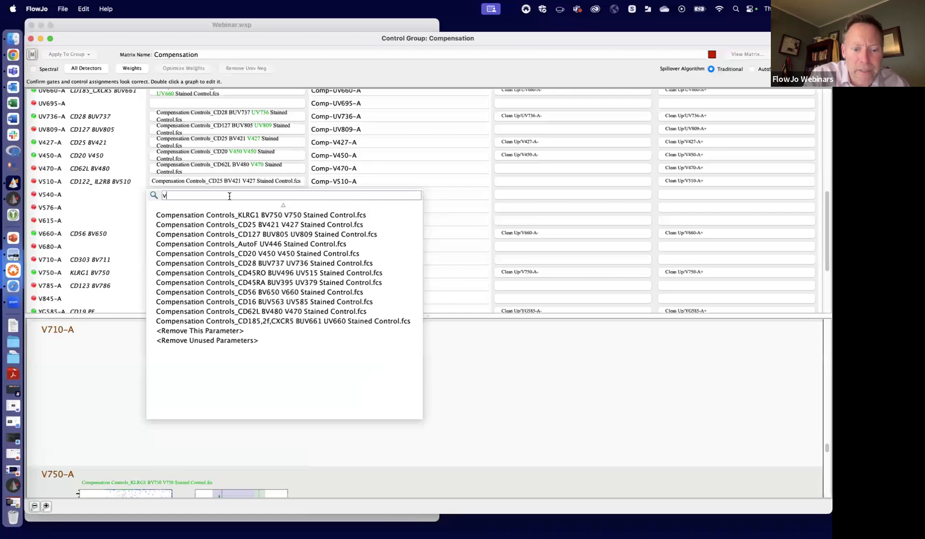
pyautogui.write('5')
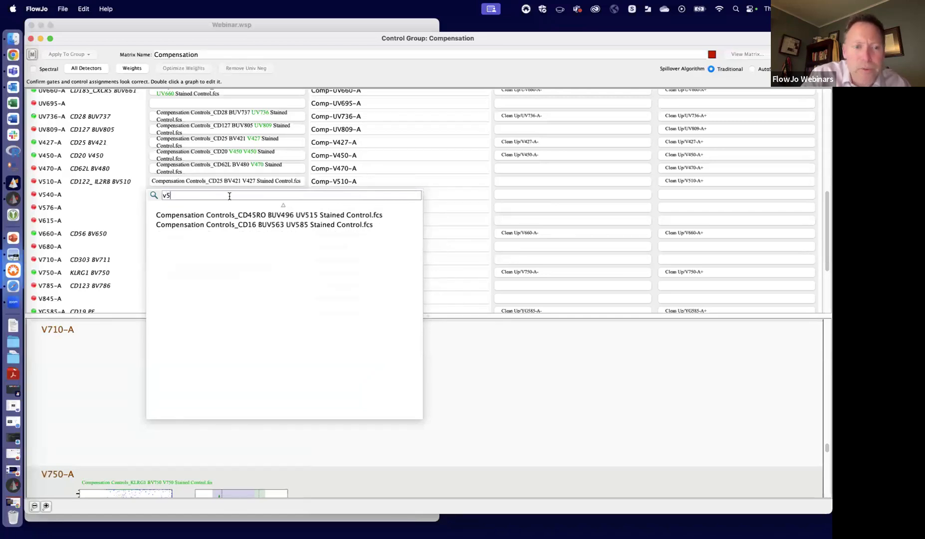
pyautogui.press('BackSpace')
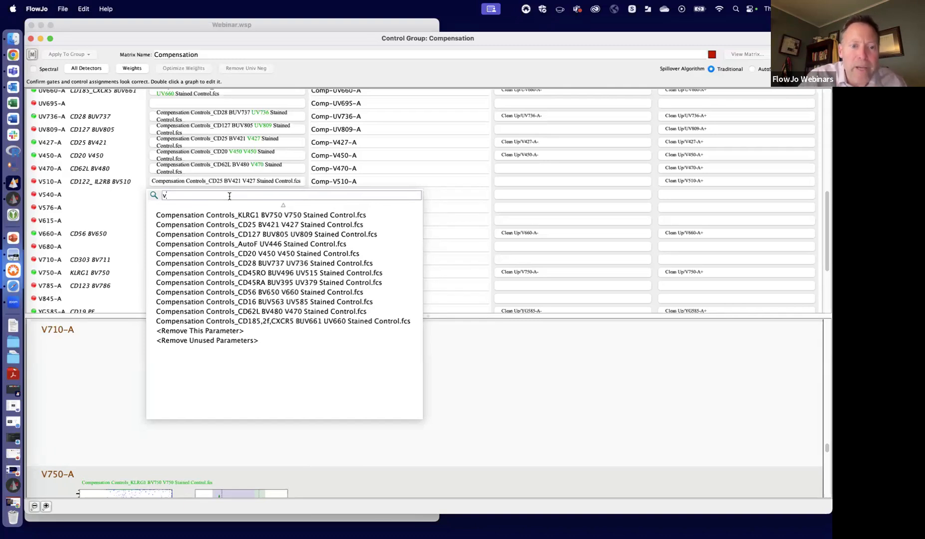
pyautogui.click(97, 207)
# - Remove the V510-A CD122_IL2RB BV510 parameter from the compensation
pyautogui.click(180, 181)
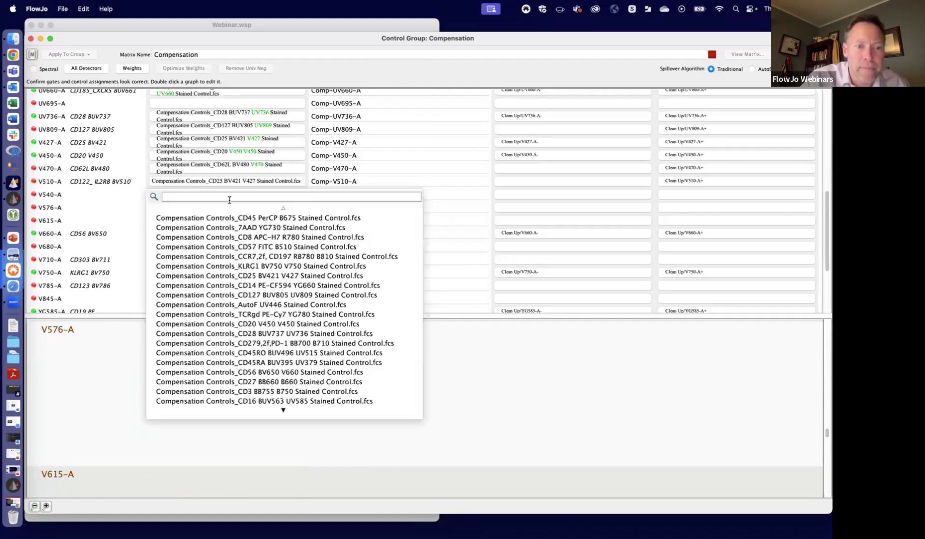
pyautogui.write('re')
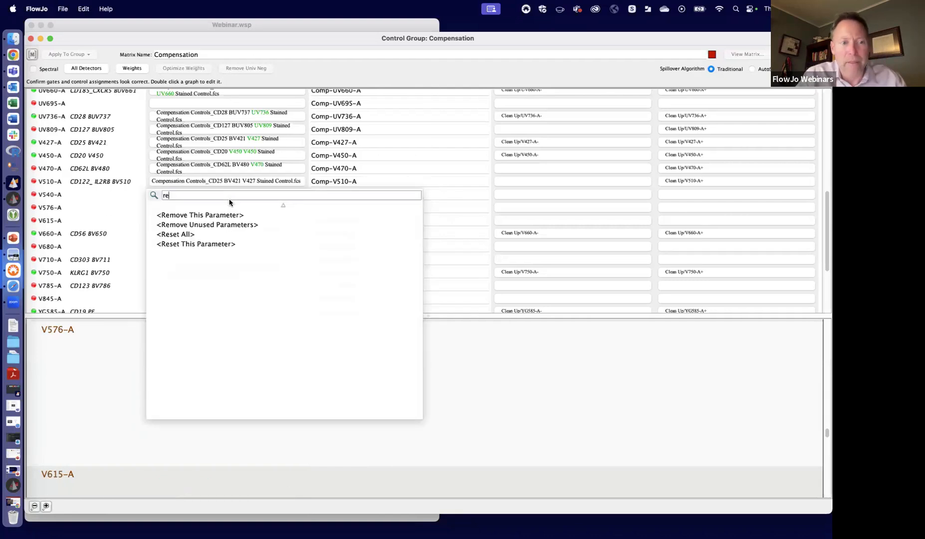
pyautogui.click(210, 215)
# - Search the control files offered for V785-A CD123 BV786 for a matching control, using the filters v78 and v7
pyautogui.scroll(-1, 246, 223)
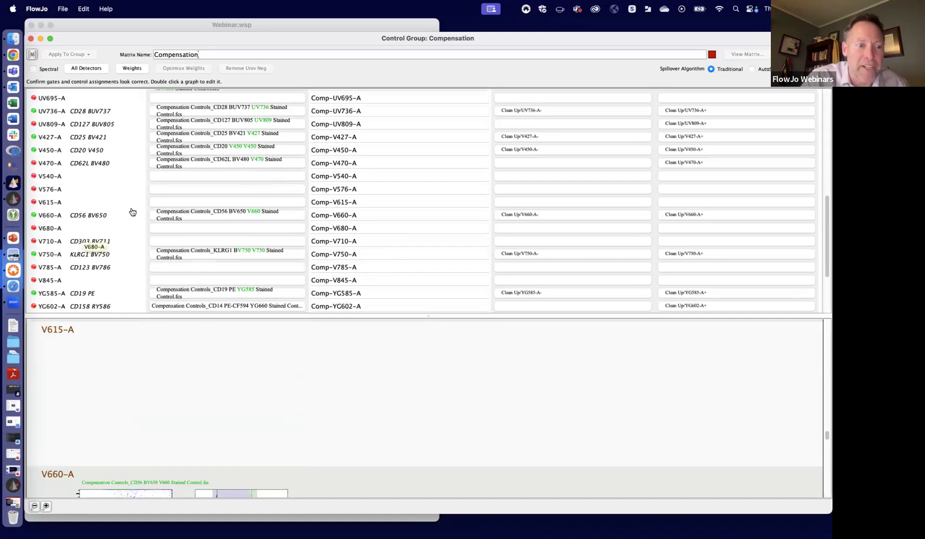
pyautogui.click(180, 267)
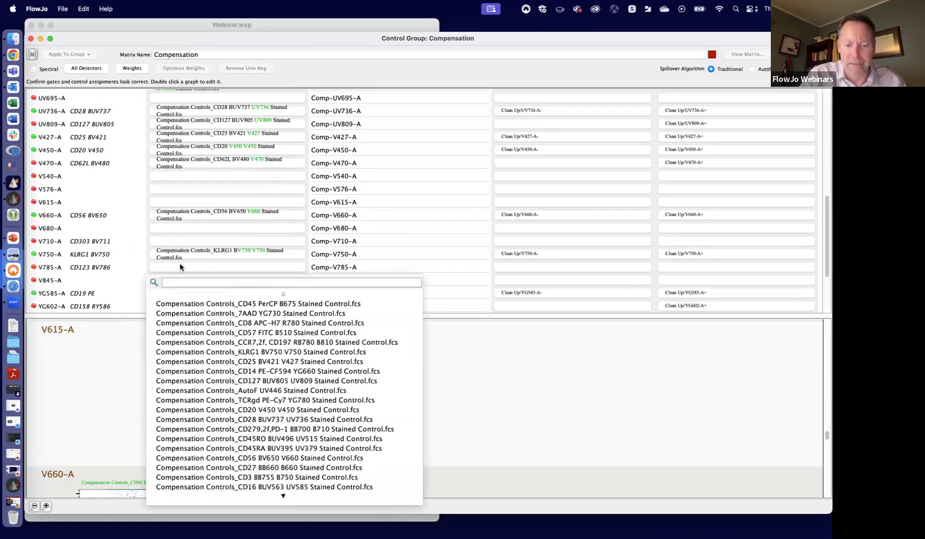
pyautogui.write('v78')
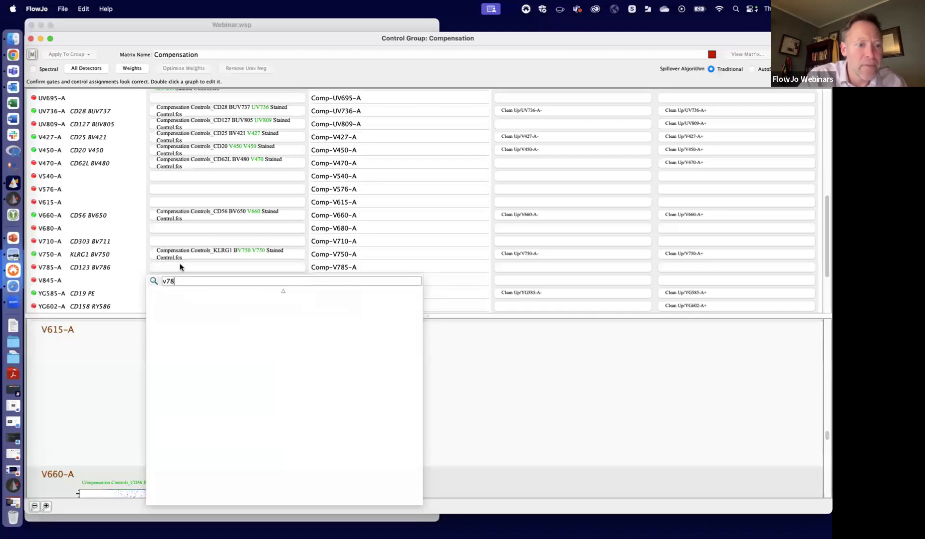
pyautogui.press('BackSpace')
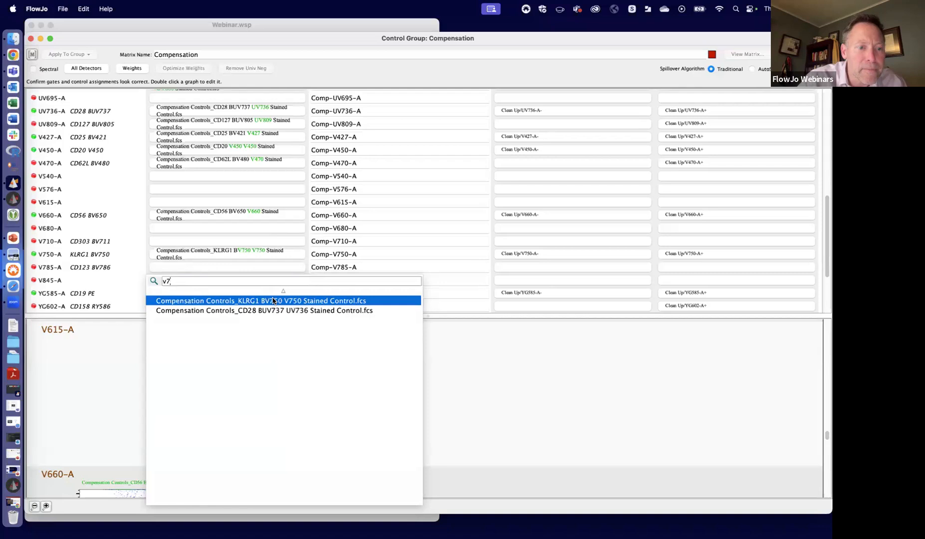
pyautogui.press('BackSpace')
pyautogui.press('BackSpace')
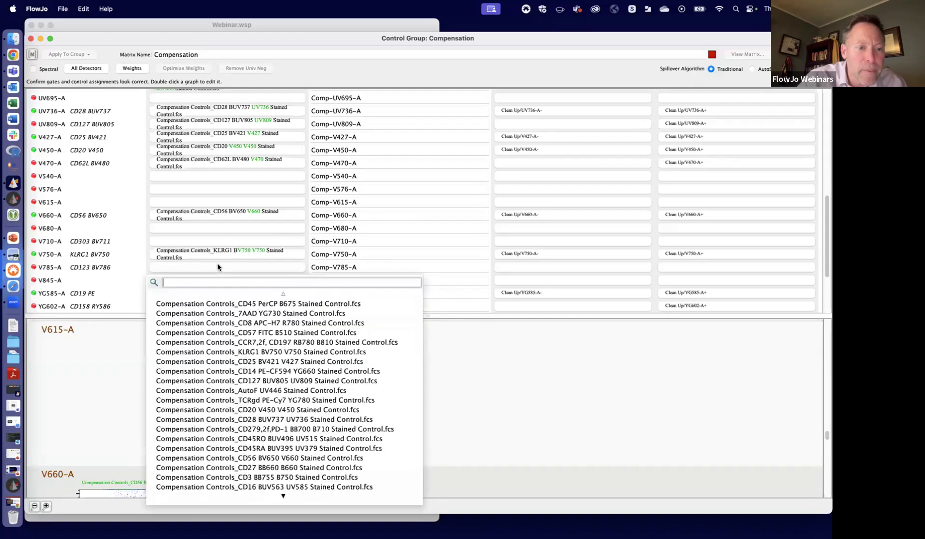
pyautogui.click(219, 234)
# - Assign the CD95 PE-Cy5 YG670 stained control to YG660-A, filtering the control files by yg
pyautogui.scroll(-3, 219, 234)
pyautogui.scroll(-2, 219, 233)
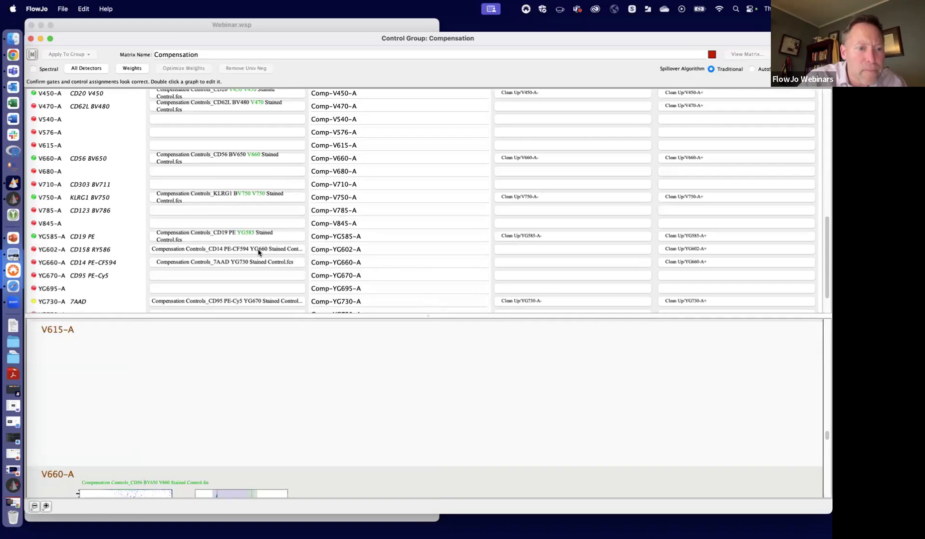
pyautogui.click(229, 263)
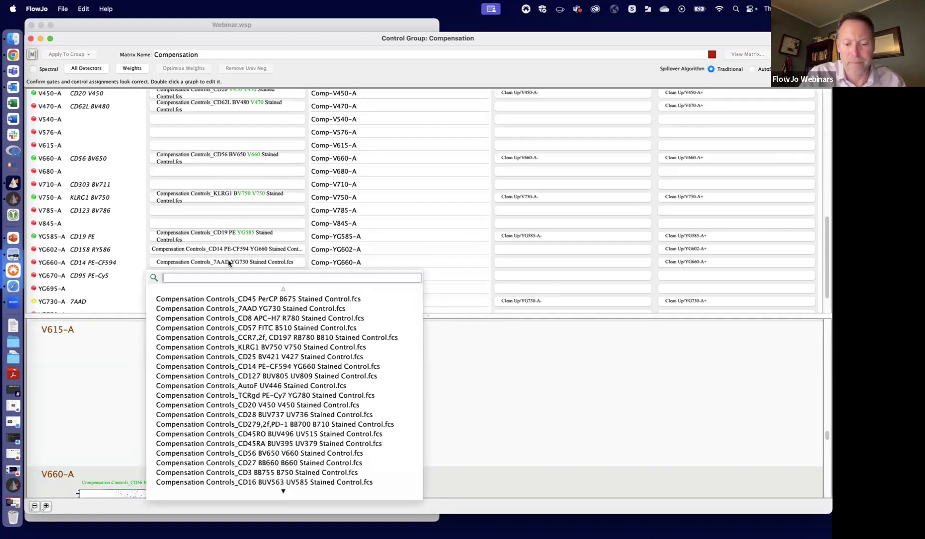
pyautogui.write('yg')
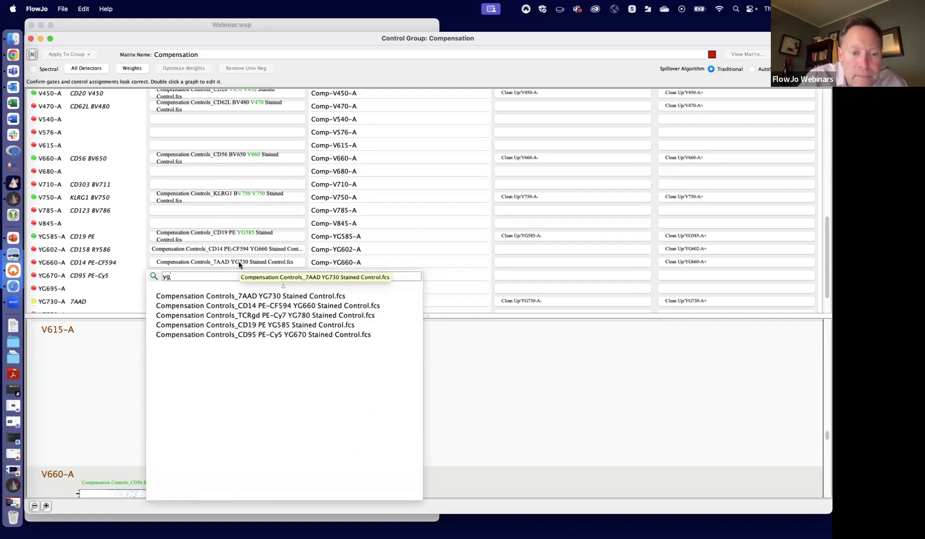
pyautogui.click(295, 333)
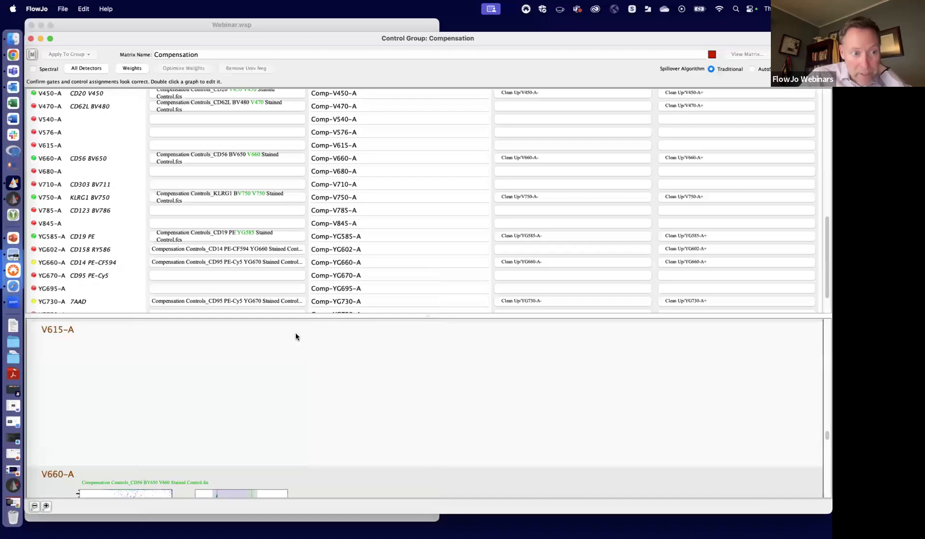
# - Assign the CD95 PE-Cy5 YG670 stained control to YG670-A, filtering the control files by yg67
pyautogui.click(194, 272)
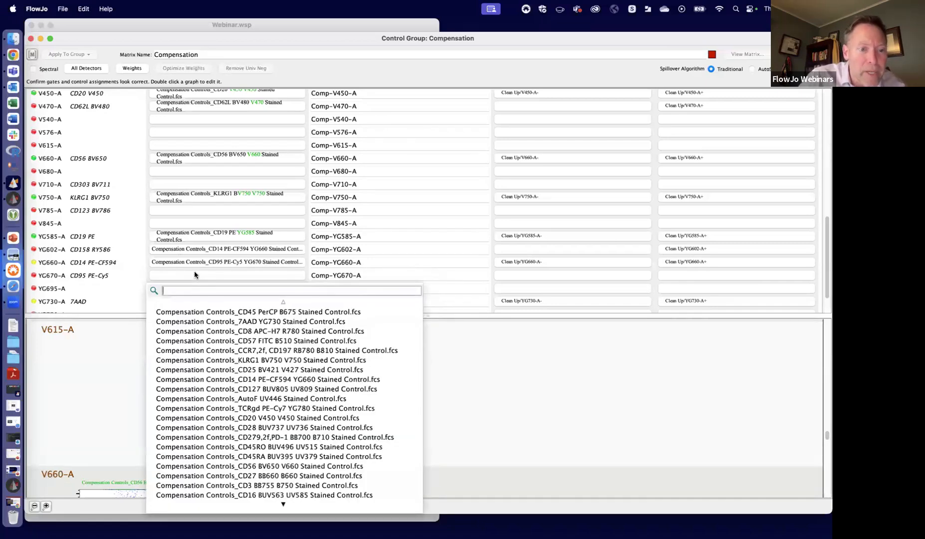
pyautogui.write('y')
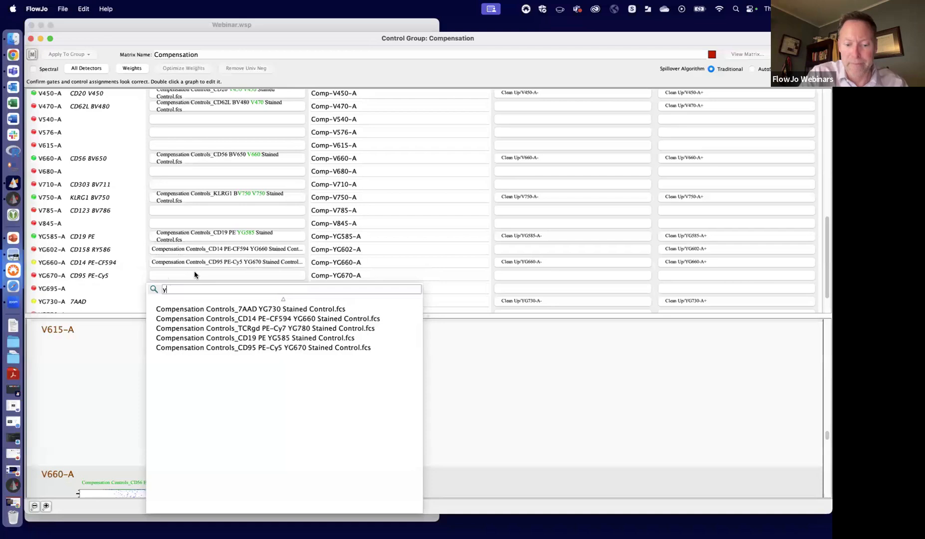
pyautogui.write('g67')
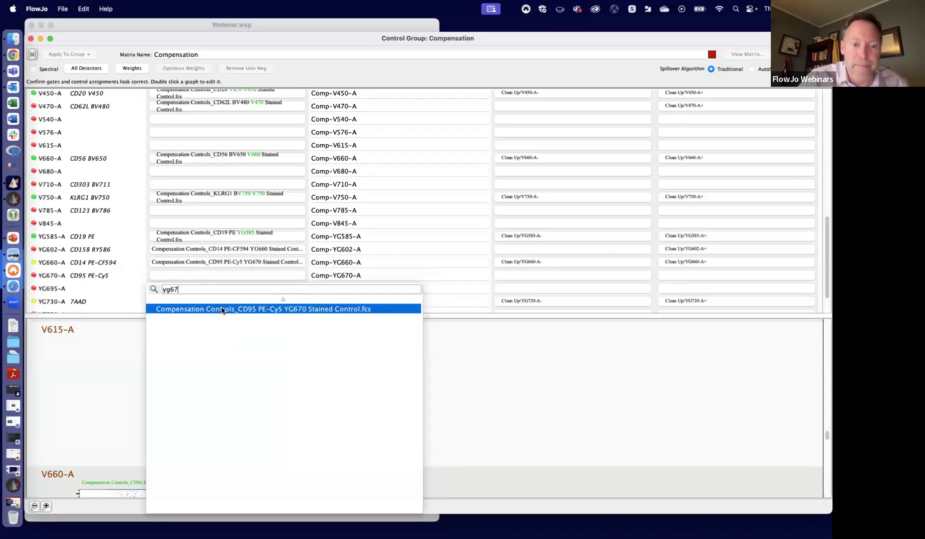
pyautogui.click(222, 310)
# - Set the YG660-A sample to the CD14 PE-CF594 YG660 stained control, filtering the control files by yg660
pyautogui.click(204, 267)
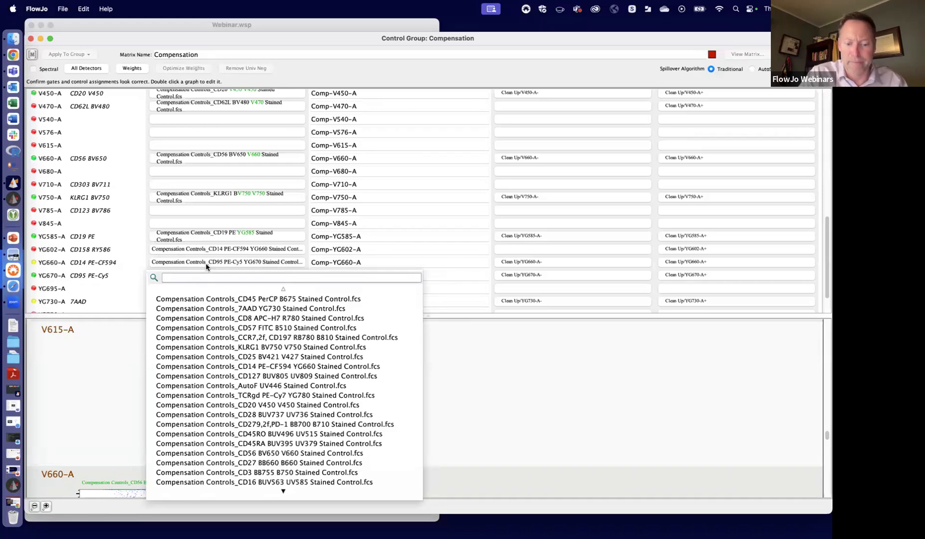
pyautogui.write('yg660')
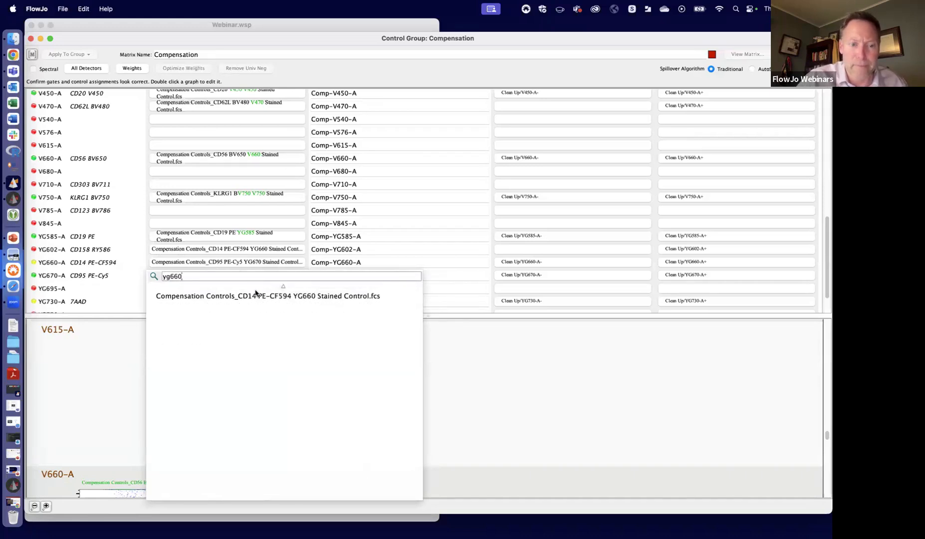
pyautogui.click(255, 296)
# - Find a control for YG602-A CD158 RY586 and assign the CD19 PE YG585 stained control, filtering the control files by 58
pyautogui.click(262, 249)
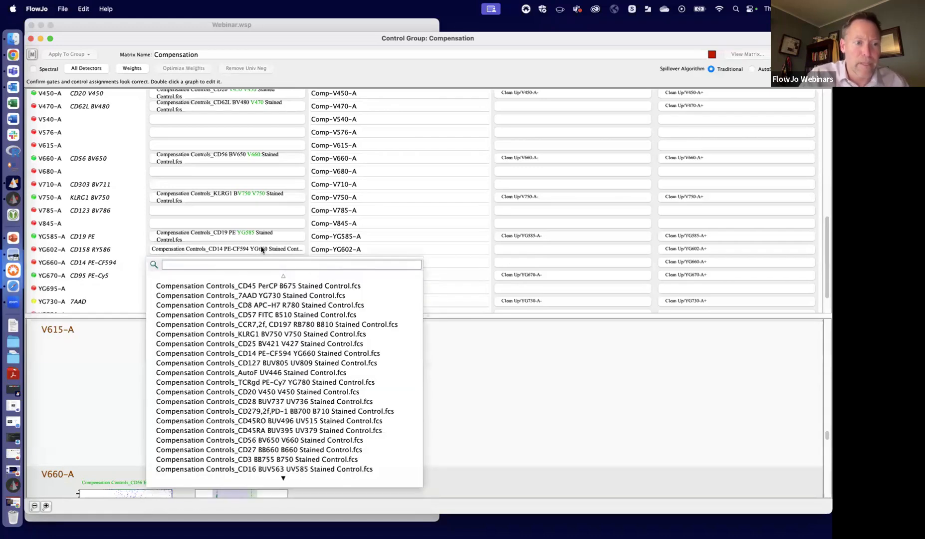
pyautogui.write('yg')
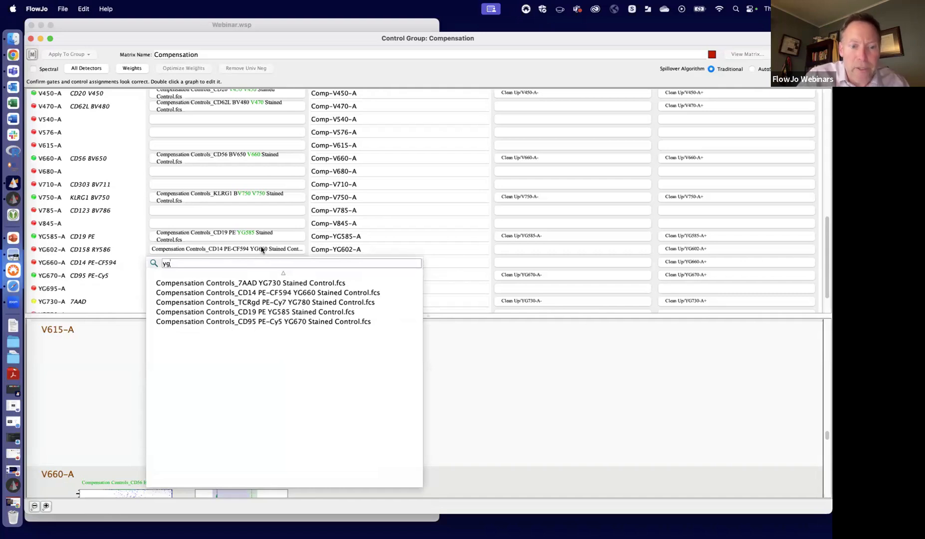
pyautogui.write('6')
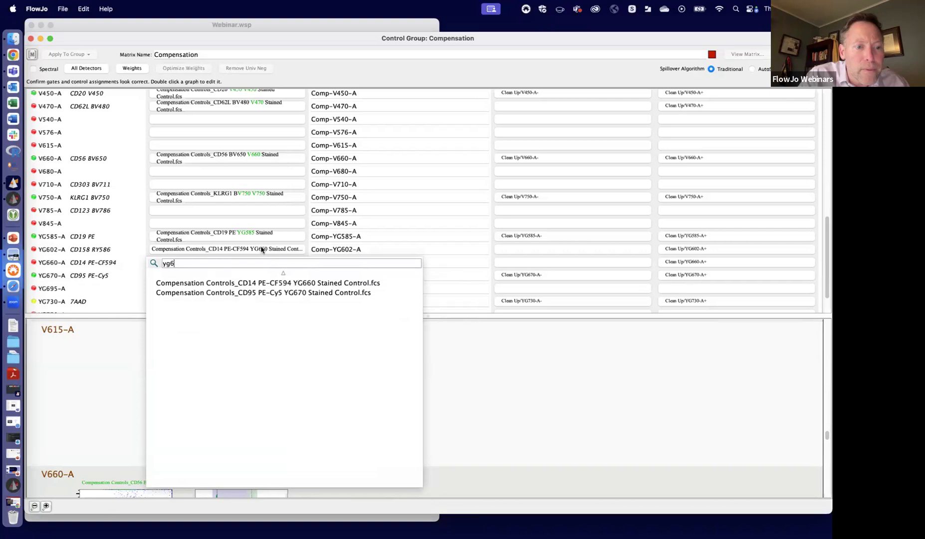
pyautogui.press('BackSpace')
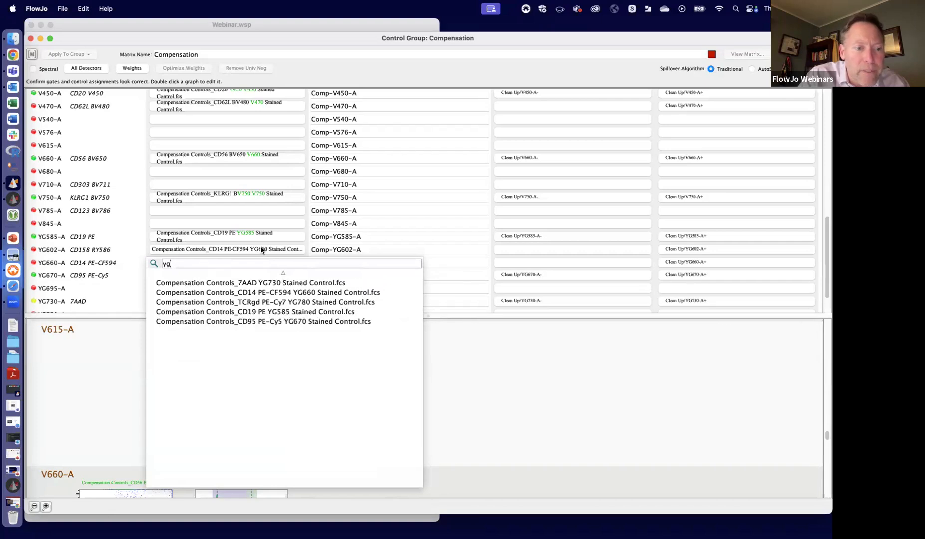
pyautogui.press('BackSpace')
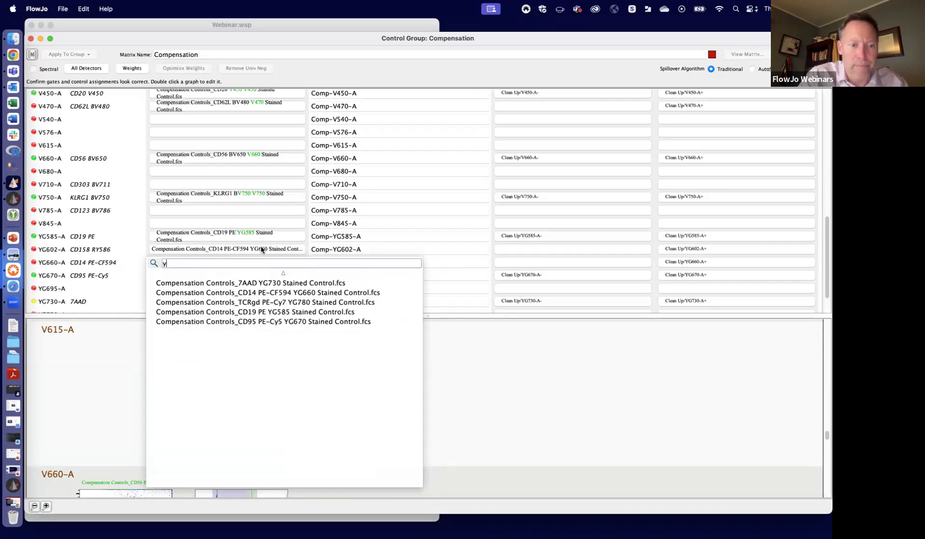
pyautogui.press('BackSpace')
pyautogui.write('558')
pyautogui.press('BackSpace')
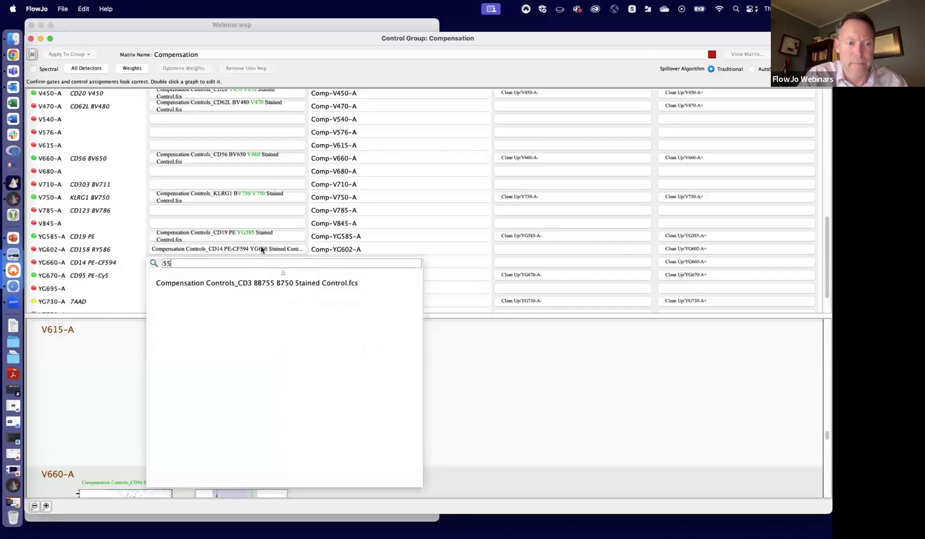
pyautogui.press('BackSpace')
pyautogui.write('8')
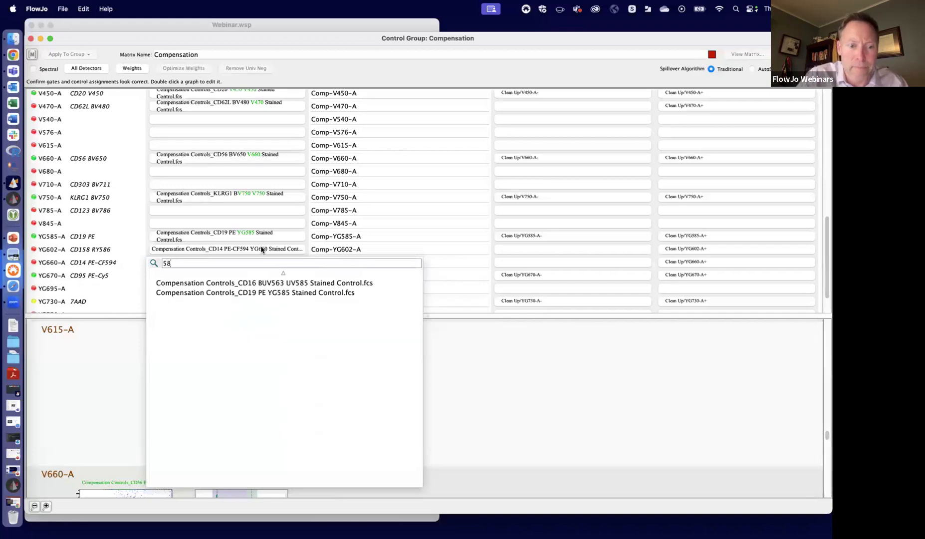
pyautogui.click(289, 293)
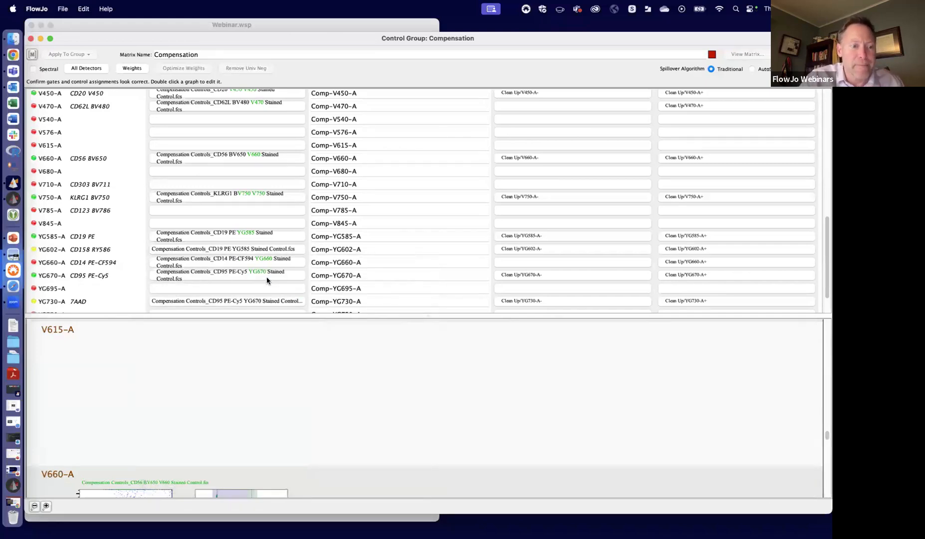
# - Assign the 7AAD YG730 stained control to YG730-A, filtering the control files by 7aa
pyautogui.scroll(-3, 262, 277)
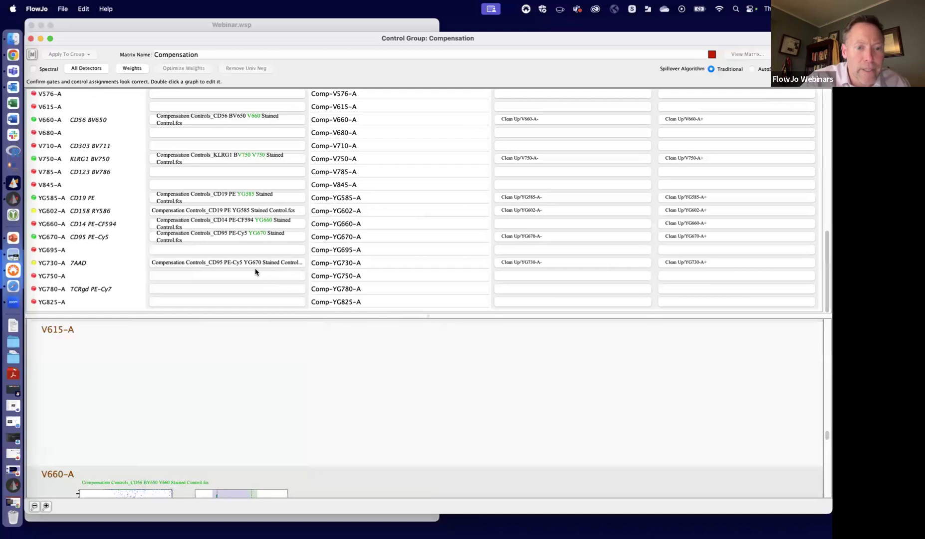
pyautogui.click(254, 265)
pyautogui.write('7aa')
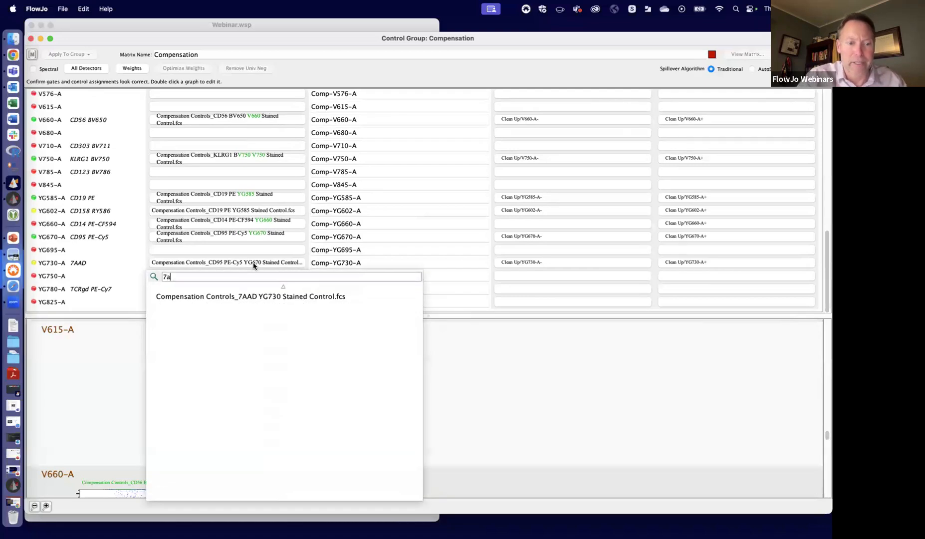
pyautogui.click(238, 295)
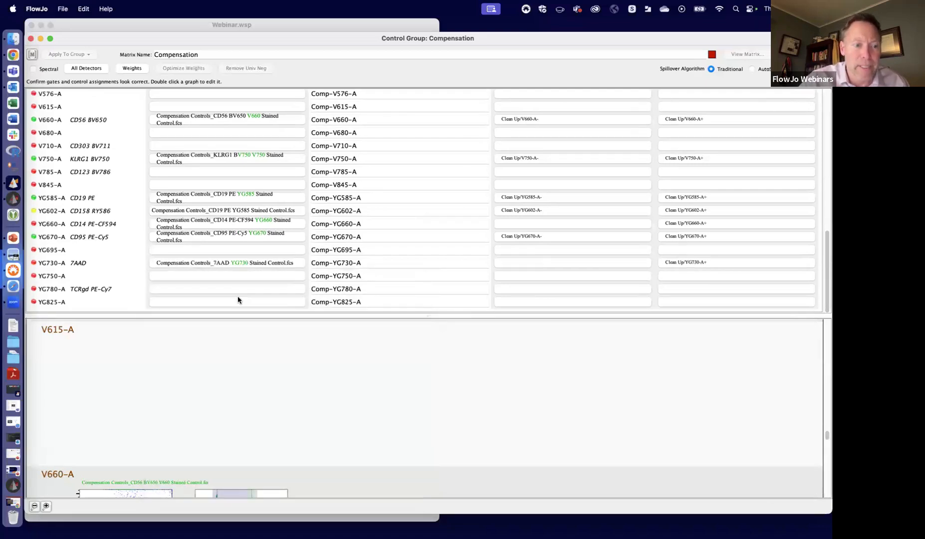
# - Assign the TCRgd PE-Cy7 YG780 stained control to YG780-A, filtering the control files by yg780
pyautogui.click(212, 291)
pyautogui.write('y')
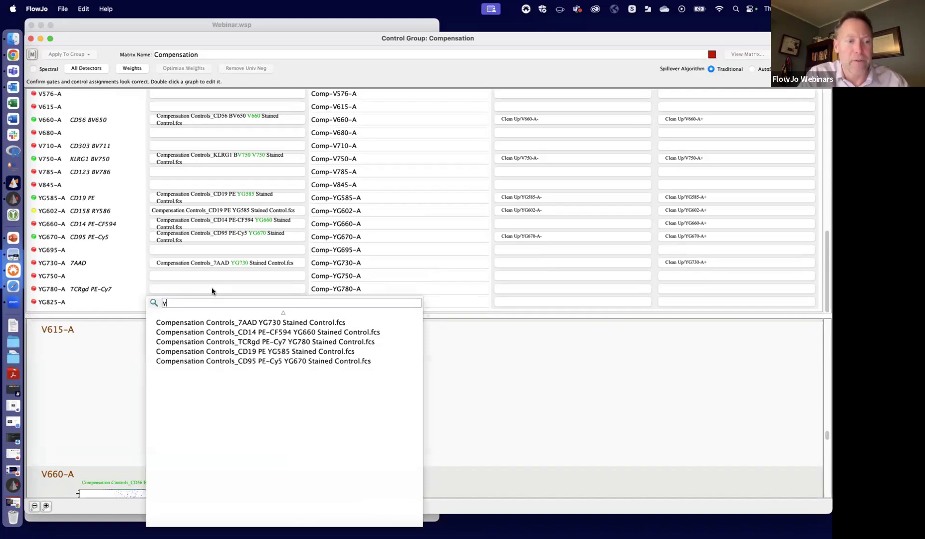
pyautogui.write('g780')
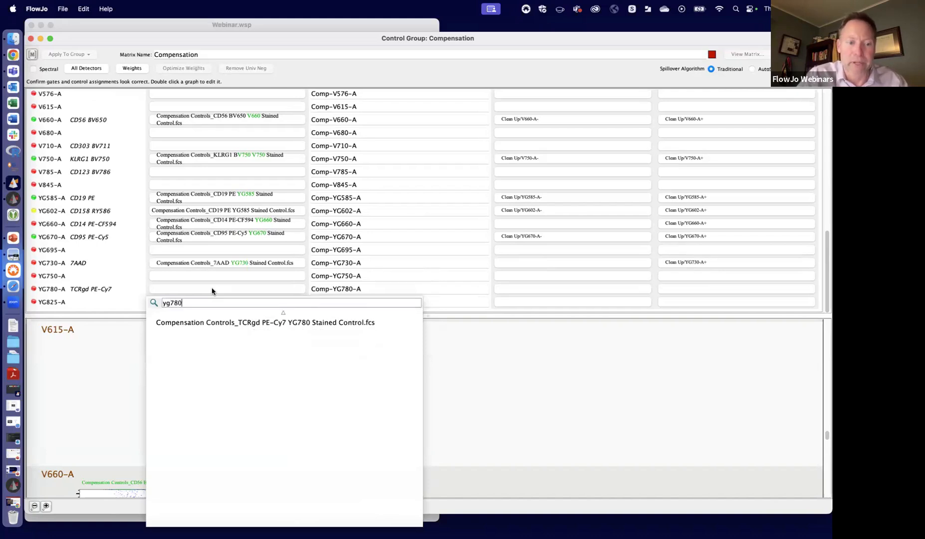
pyautogui.click(258, 327)
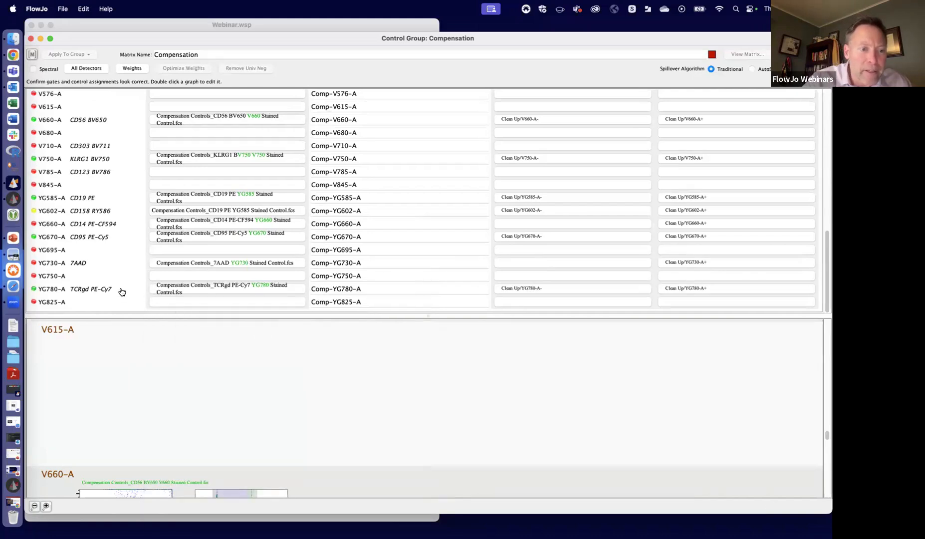
# - Look for a control for V785-A CD123 BV786, filtering the files by 123, and check the list for V710-A CD303 BV711
pyautogui.click(173, 171)
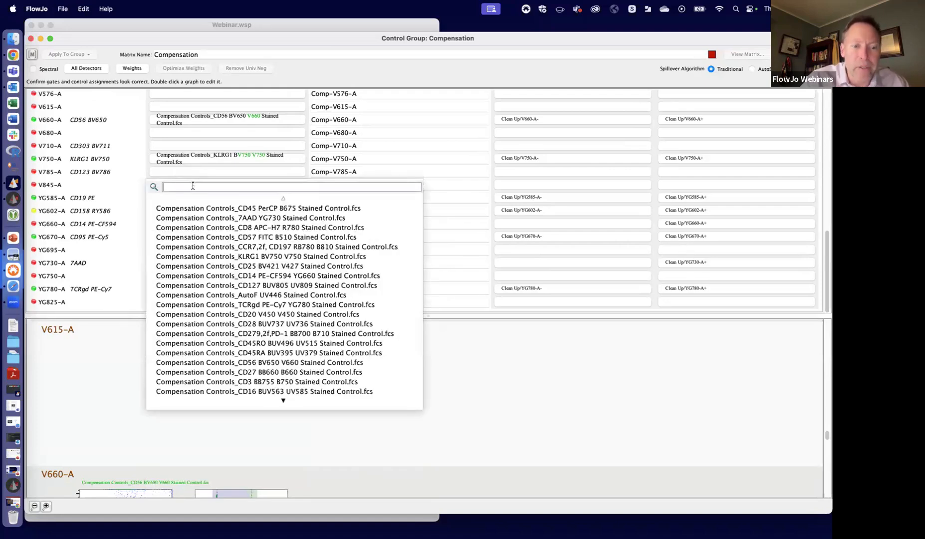
pyautogui.write('13')
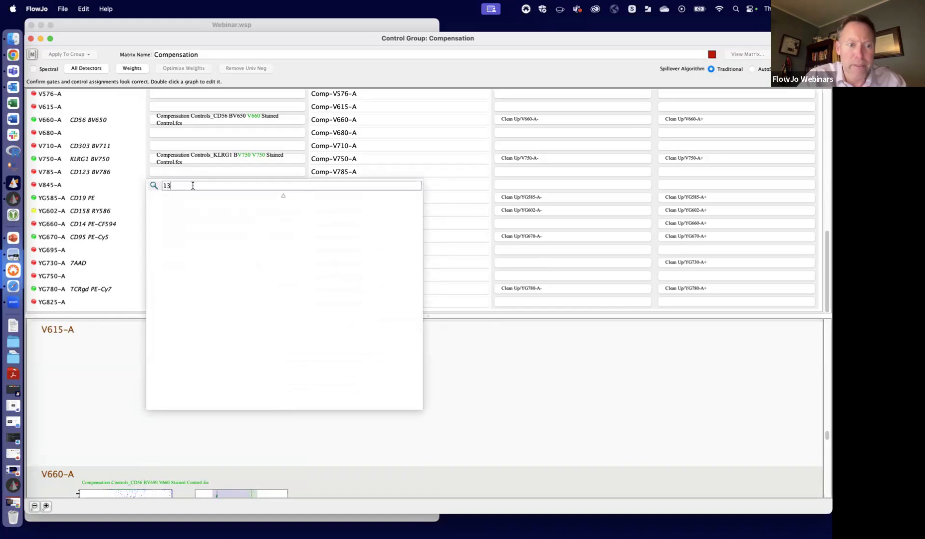
pyautogui.write('3')
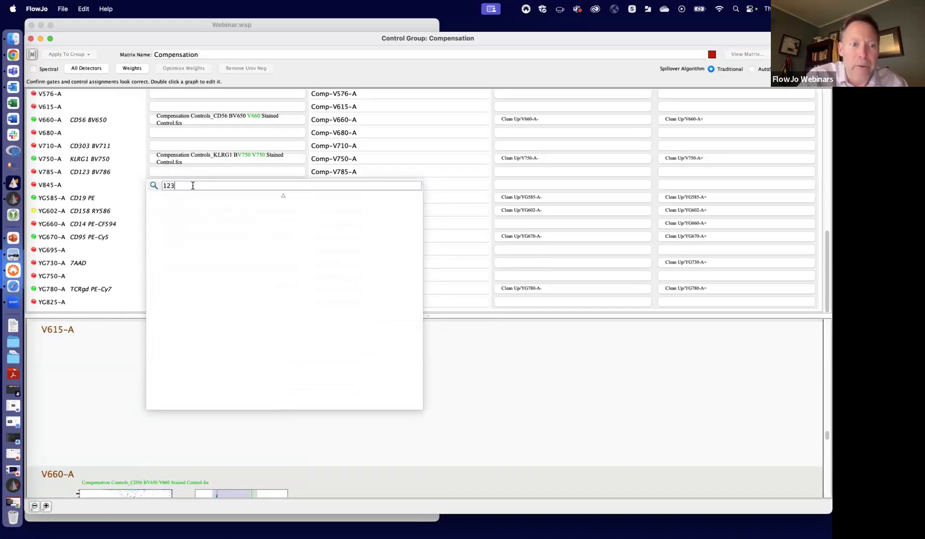
pyautogui.press('BackSpace')
pyautogui.press('BackSpace')
pyautogui.press('BackSpace')
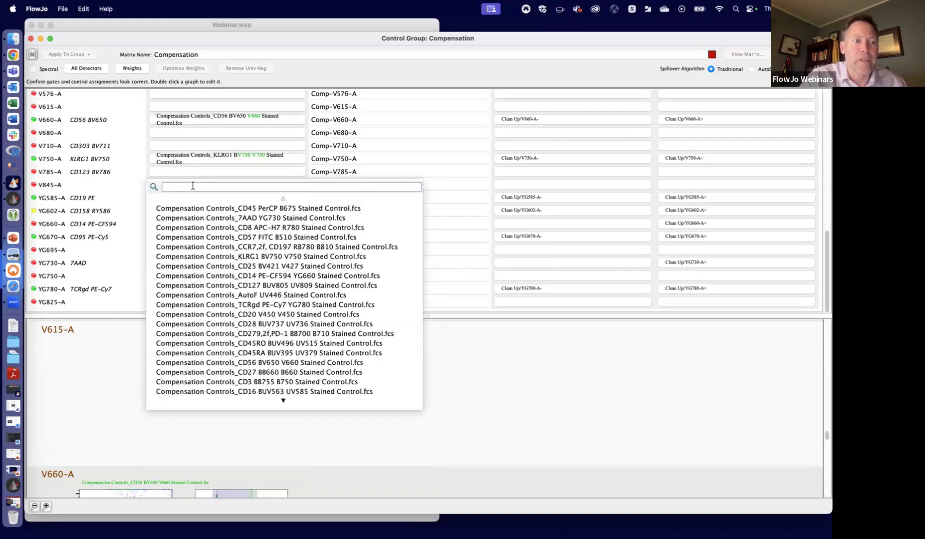
pyautogui.click(210, 145)
pyautogui.click(210, 145)
pyautogui.click(210, 144)
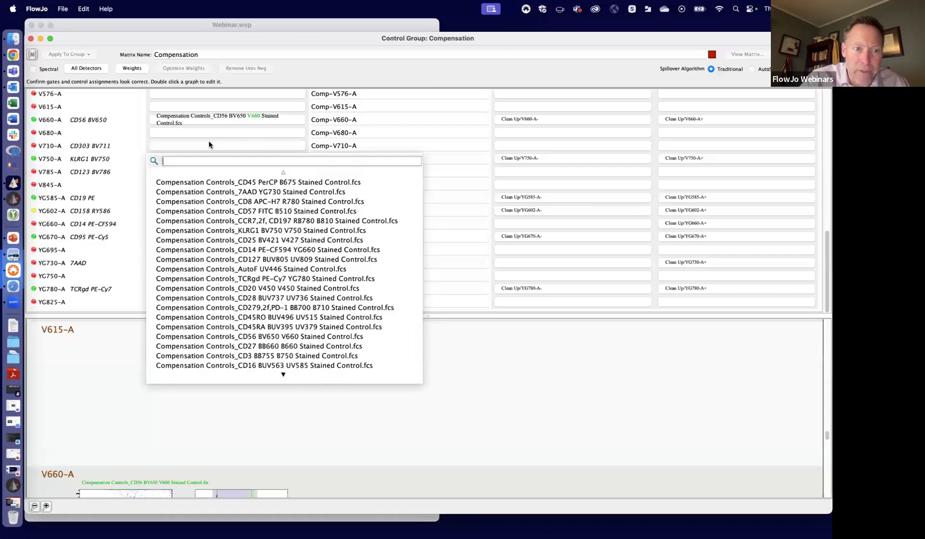
pyautogui.click(210, 133)
pyautogui.click(210, 133)
pyautogui.click(211, 131)
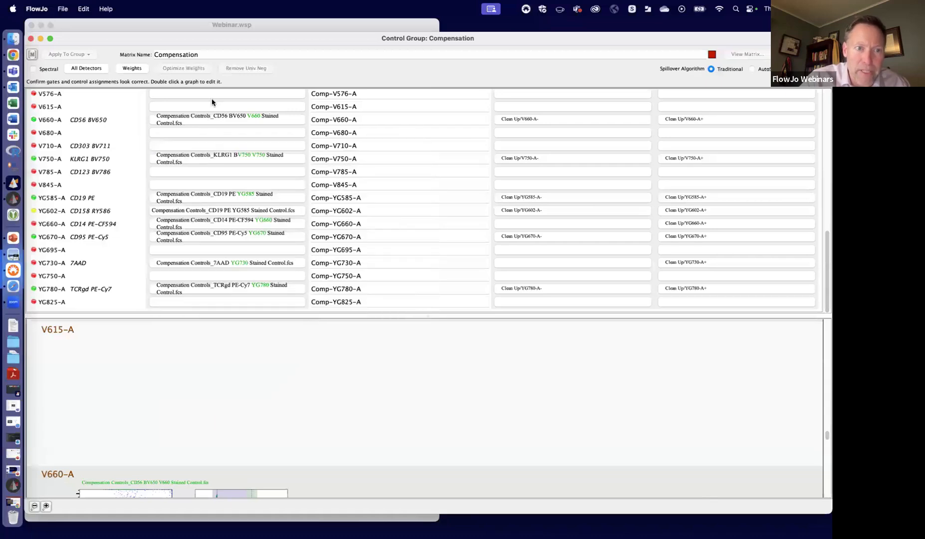
# - Remove all parameters that have no assigned control sample from the compensation matrix
pyautogui.click(213, 107)
pyautogui.scroll(-5, 277, 338)
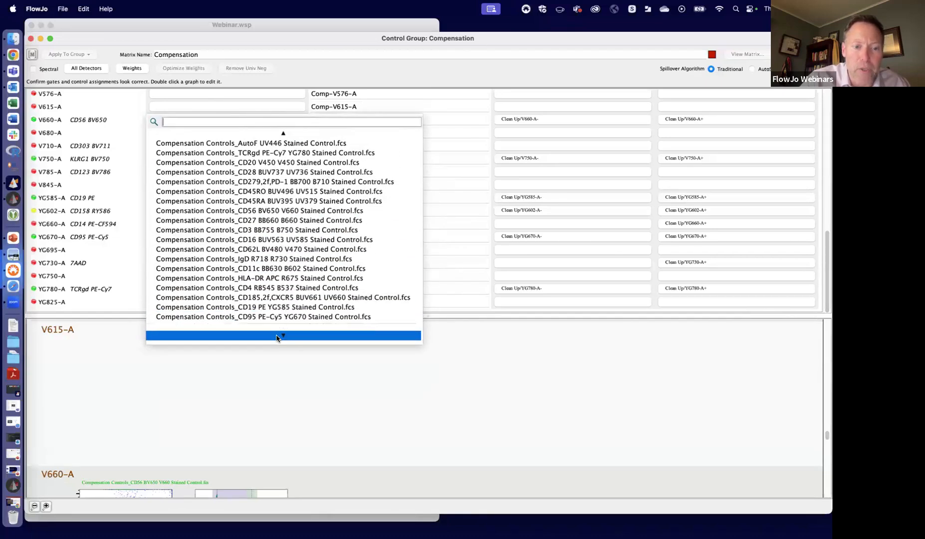
pyautogui.click(236, 294)
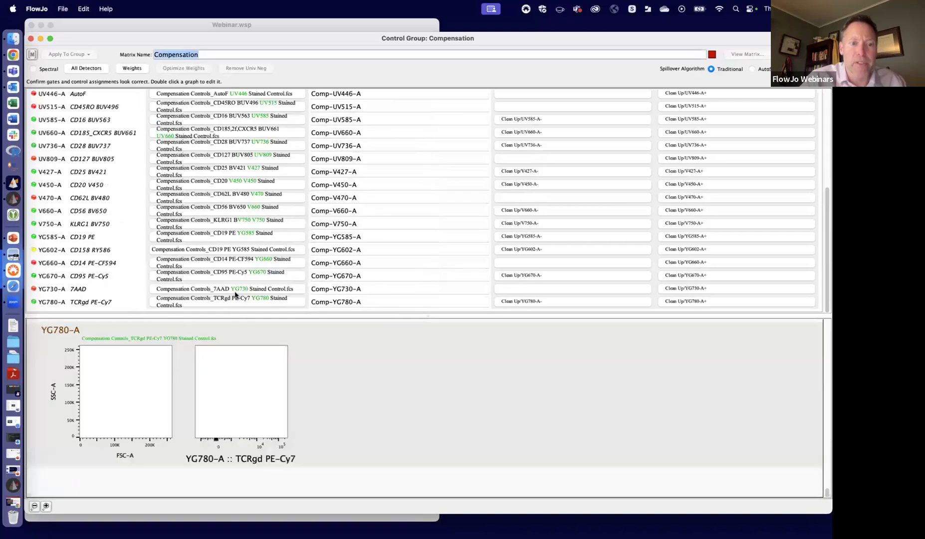
# - Enlarge the graph area and move the positive gate of B660-A CD27 BB660 onto the bright peak
pyautogui.scroll(10, 239, 145)
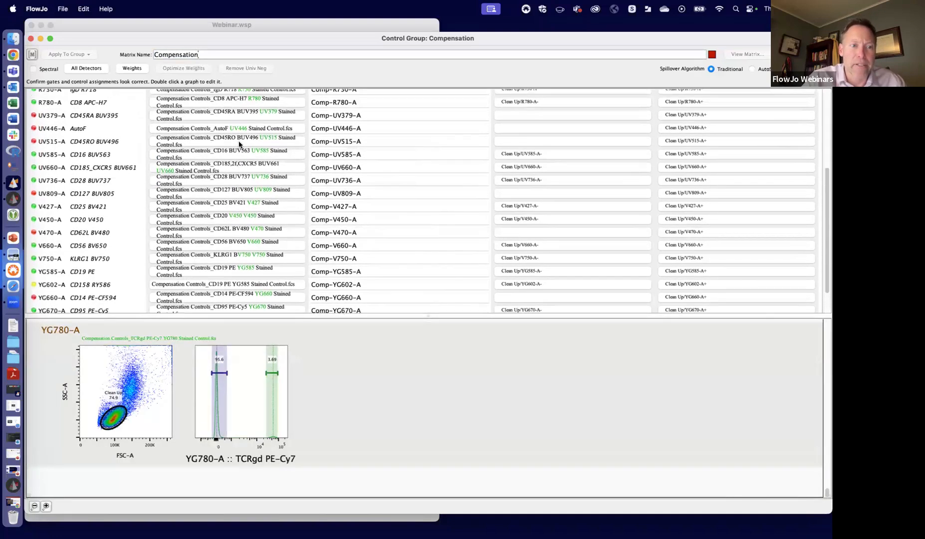
pyautogui.scroll(1, 239, 144)
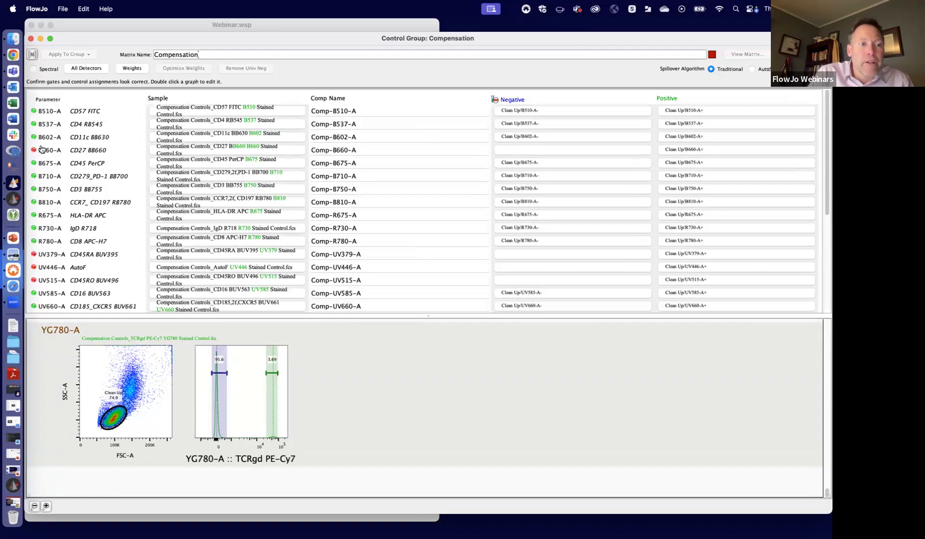
pyautogui.moveTo(35, 151)
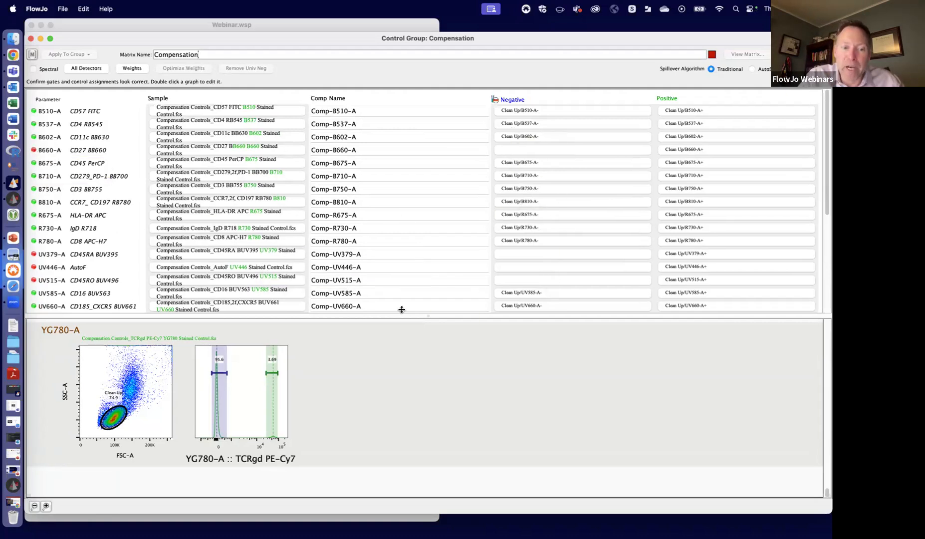
pyautogui.moveTo(377, 316); pyautogui.dragTo(379, 169)
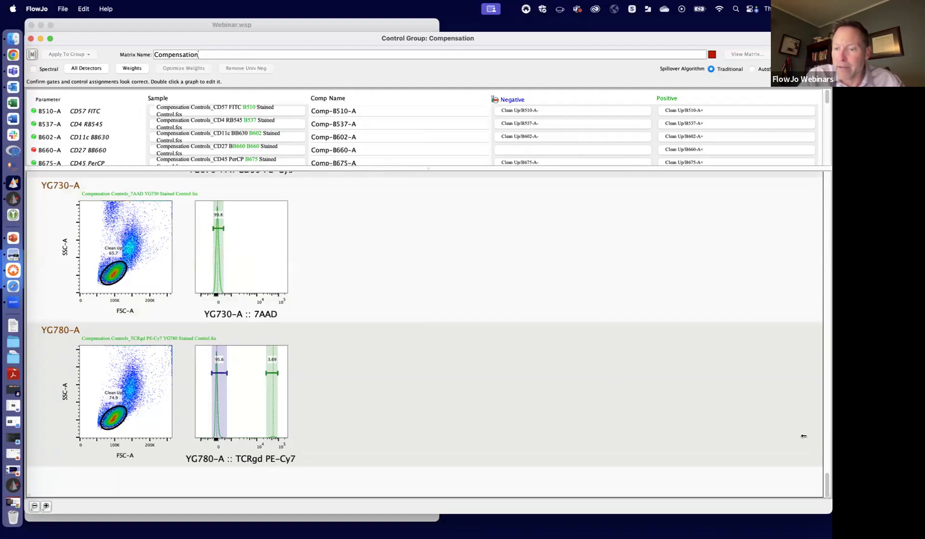
pyautogui.moveTo(825, 482); pyautogui.dragTo(825, 204)
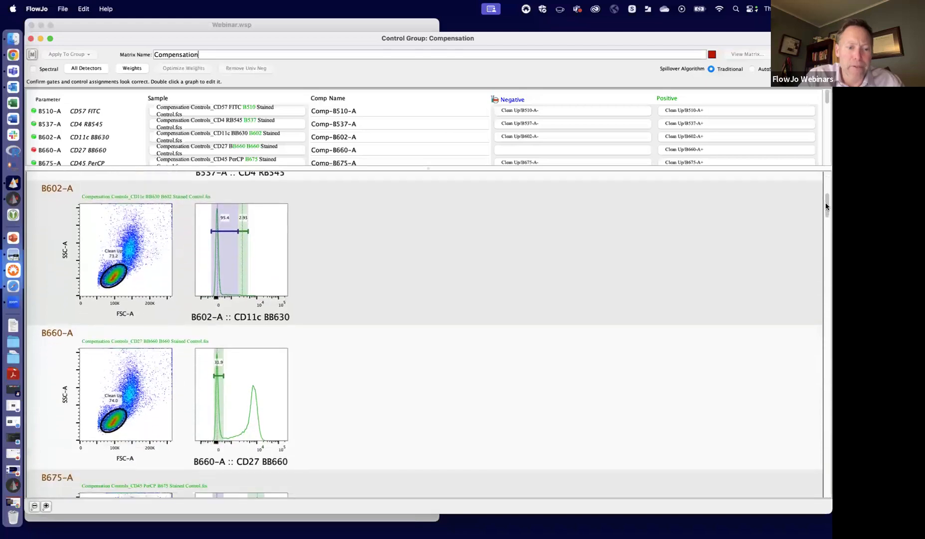
pyautogui.doubleClick(267, 381)
pyautogui.moveTo(526, 100); pyautogui.dragTo(570, 100)
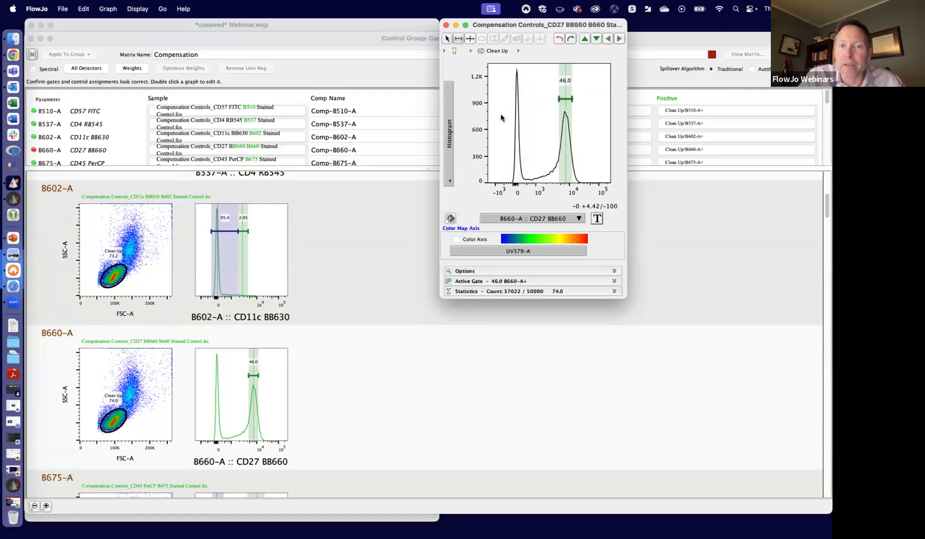
# - Draw a range gate named Neg around the dim CD27 BB660 peak, ending at about 930, and close the graph window
pyautogui.moveTo(506, 129); pyautogui.dragTo(534, 129)
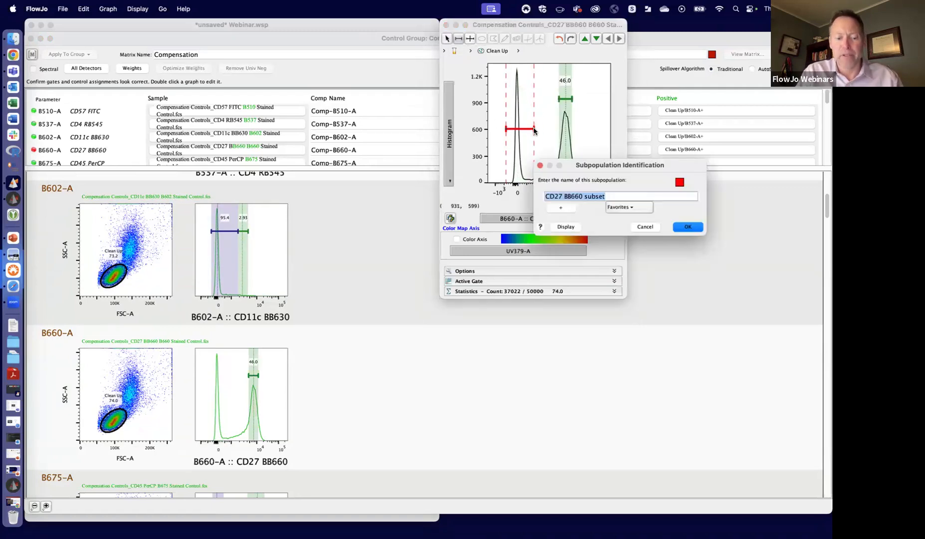
pyautogui.write('Neg')
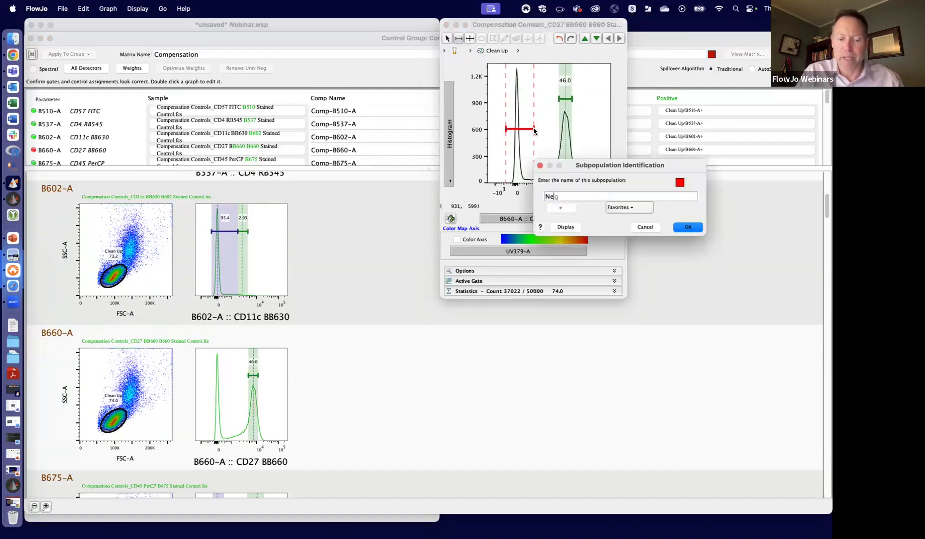
pyautogui.press('Return')
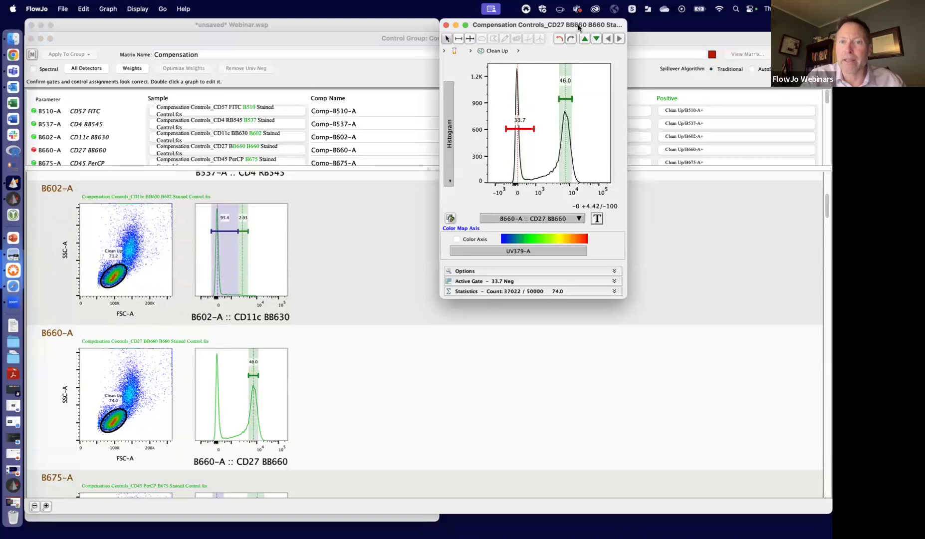
pyautogui.moveTo(579, 28); pyautogui.dragTo(569, 129)
pyautogui.click(437, 127)
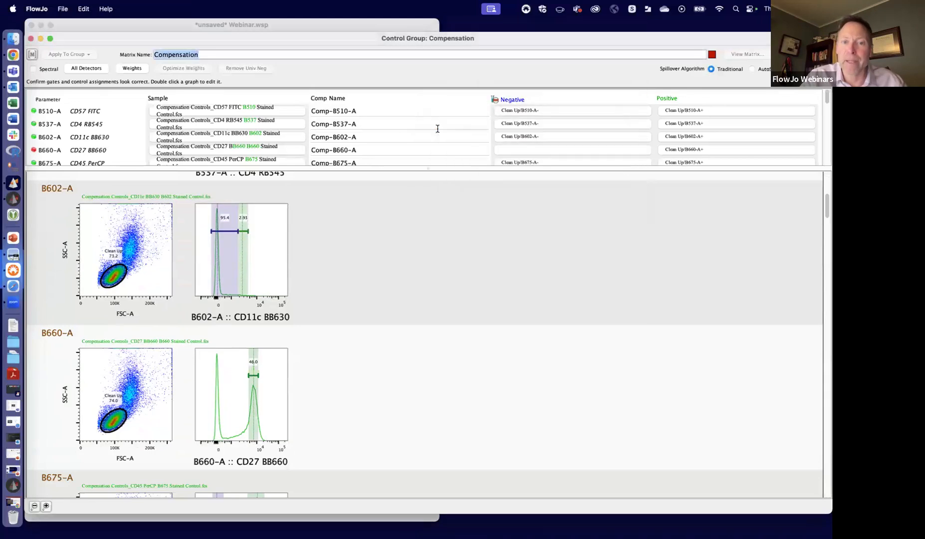
# - Set the negative population of B660-A to Clean Up/Neg, filtering the populations by neg
pyautogui.click(514, 149)
pyautogui.write('neg')
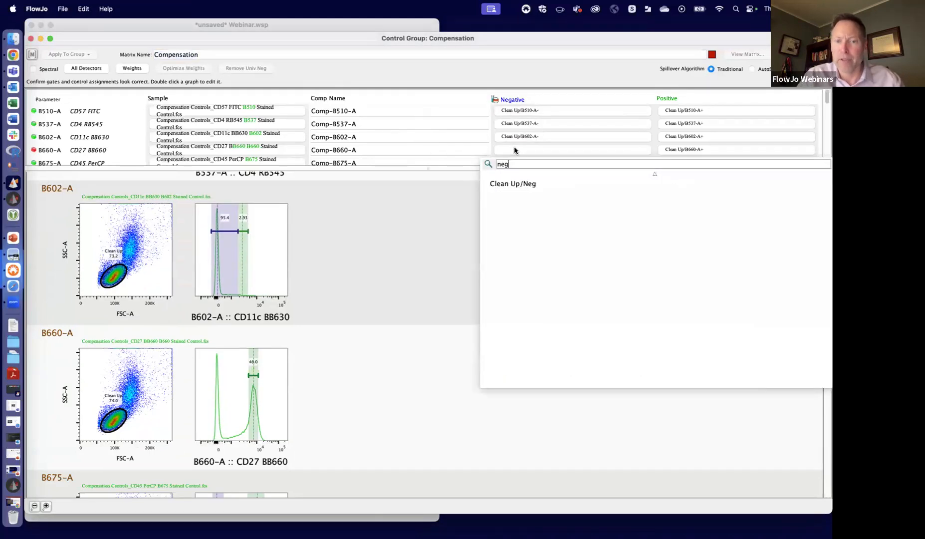
pyautogui.click(516, 184)
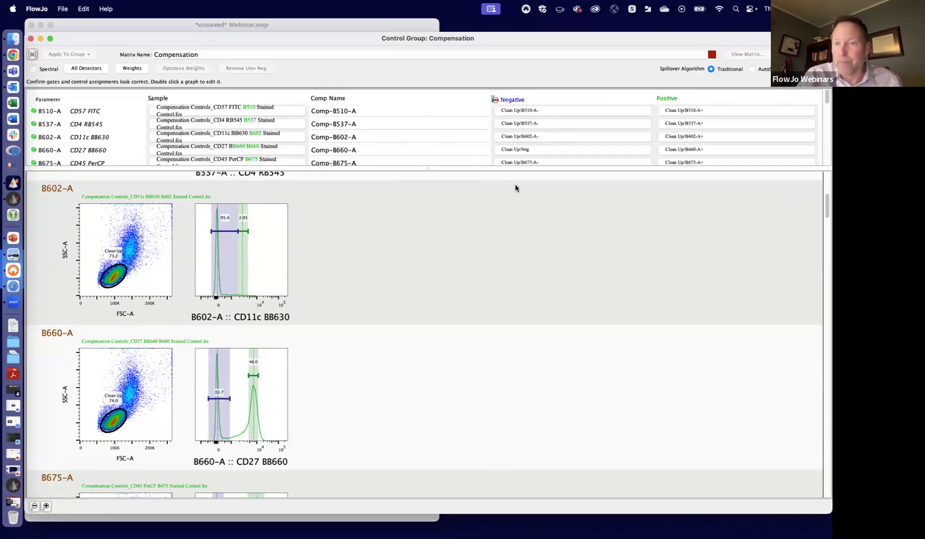
# - Open the UV379-A CD45RA BUV395 histogram and move its positive gate onto the bright peak
pyautogui.moveTo(825, 207); pyautogui.dragTo(816, 311)
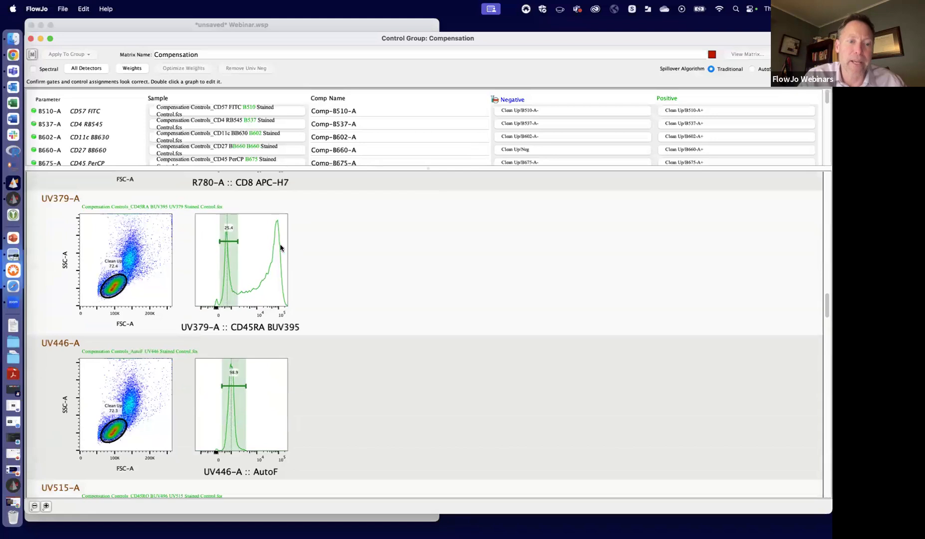
pyautogui.doubleClick(269, 252)
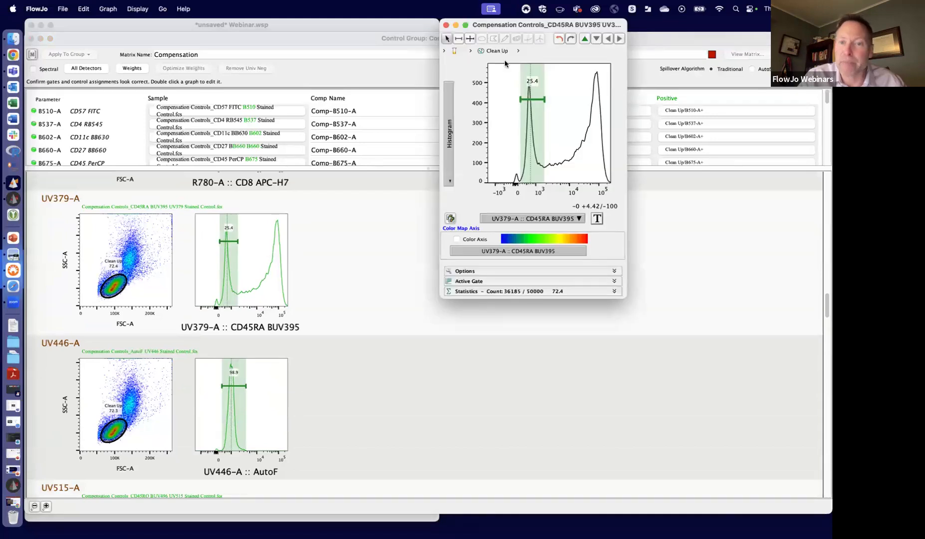
pyautogui.moveTo(568, 102); pyautogui.dragTo(593, 99)
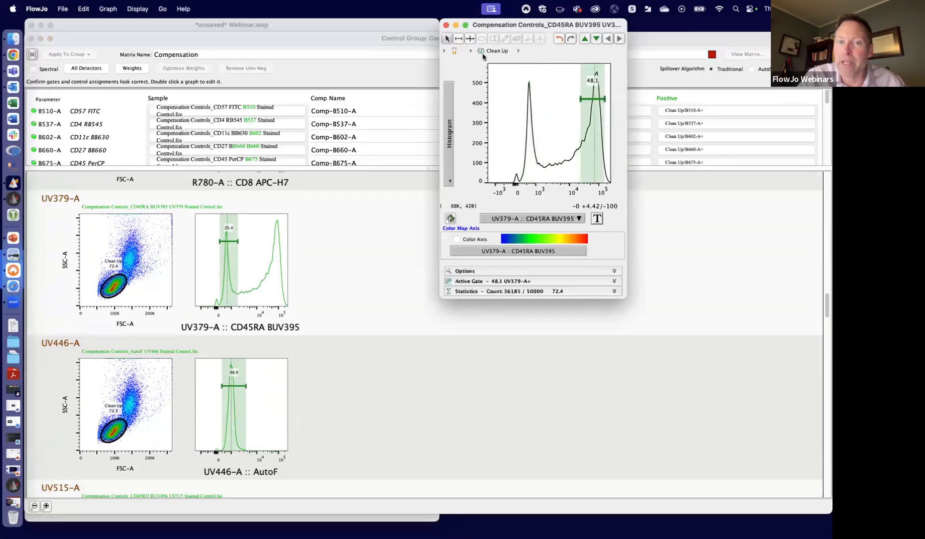
# - Draw a range gate named Neg over the dim CD45RA BUV395 peak and narrow it to fit the peak closely
pyautogui.moveTo(518, 115); pyautogui.dragTo(543, 116)
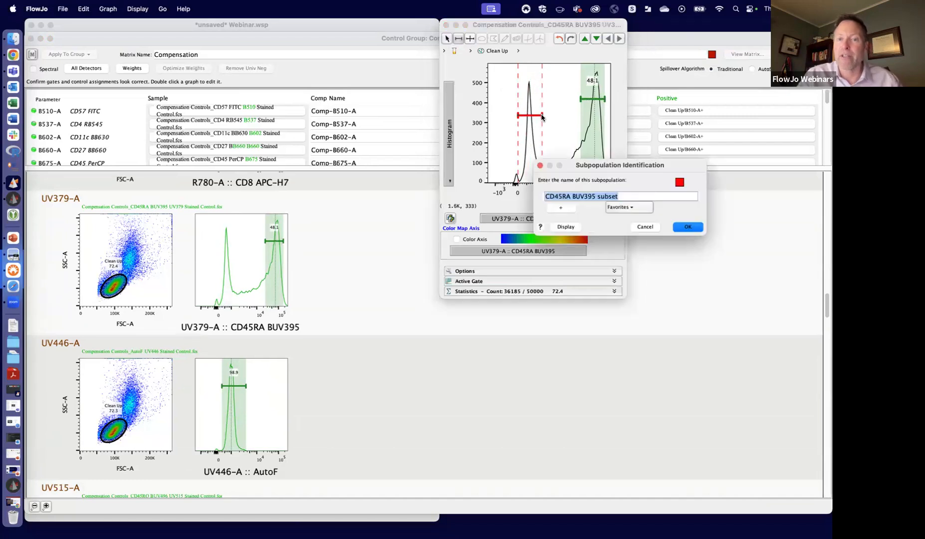
pyautogui.write('Neg')
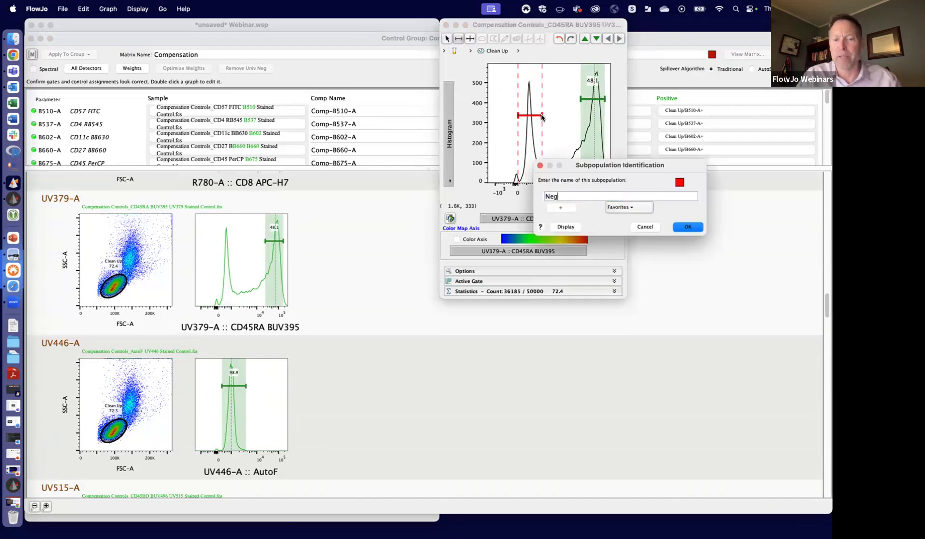
pyautogui.click(679, 228)
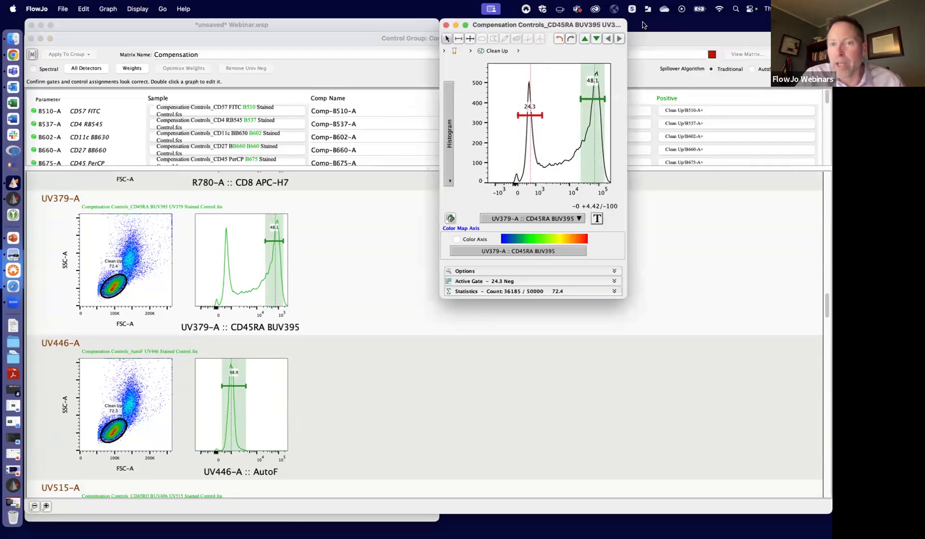
pyautogui.moveTo(619, 26); pyautogui.dragTo(607, 86)
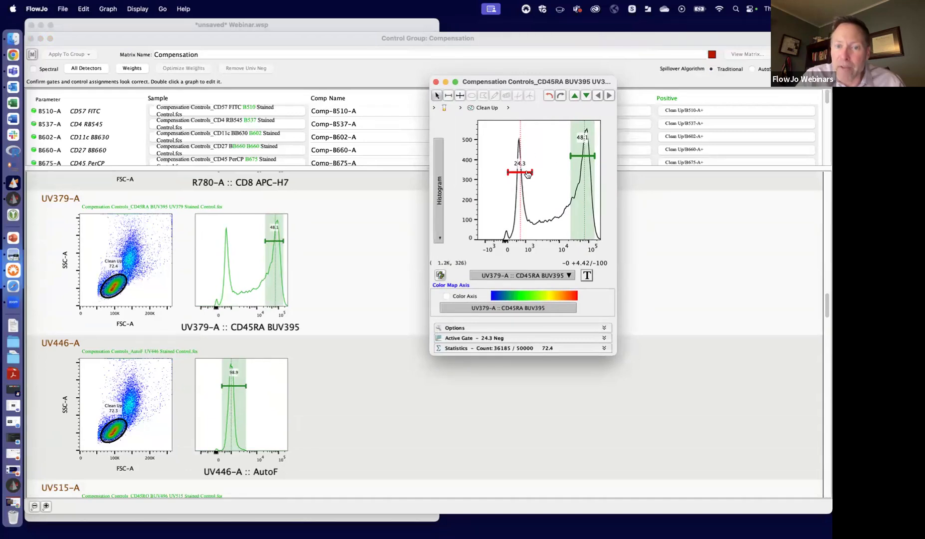
pyautogui.moveTo(531, 171); pyautogui.dragTo(514, 170)
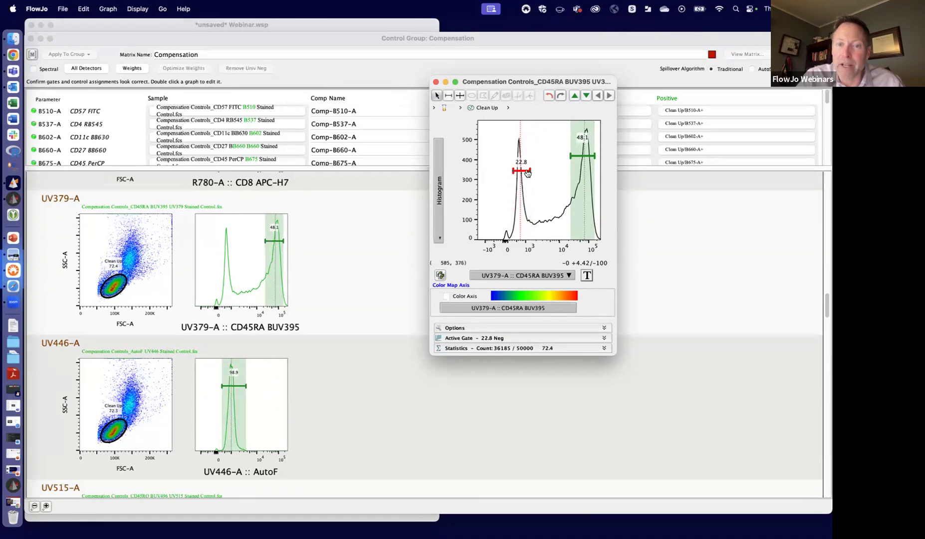
pyautogui.moveTo(527, 173)
pyautogui.mouseDown()
pyautogui.moveTo(516, 173)
pyautogui.moveTo(527, 174)
pyautogui.mouseUp()
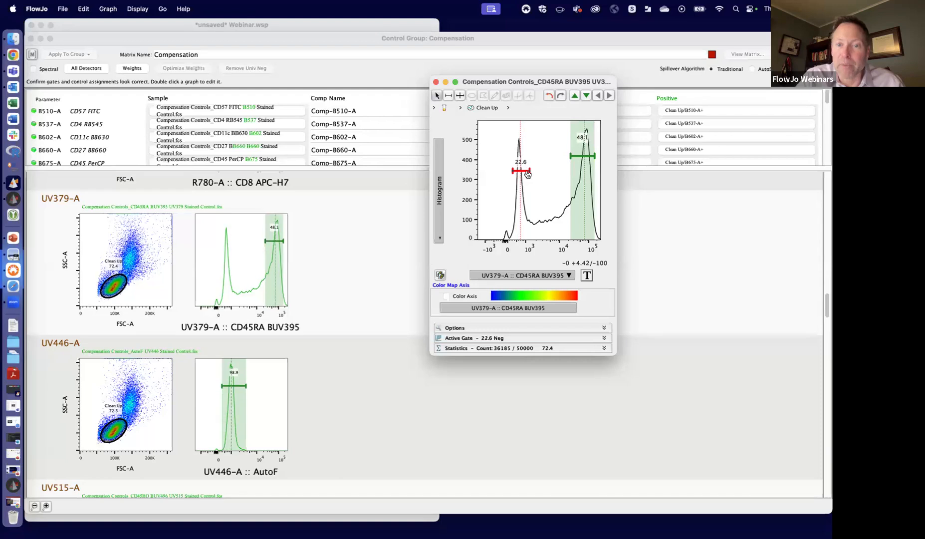
# - Close the CD45RA BUV395 graph and set the negative population of UV379-A to Clean Up/Neg, filtering the populations by neg
pyautogui.click(436, 82)
pyautogui.moveTo(522, 167); pyautogui.dragTo(522, 217)
pyautogui.scroll(-2, 552, 186)
pyautogui.scroll(-5, 551, 185)
pyautogui.click(528, 167)
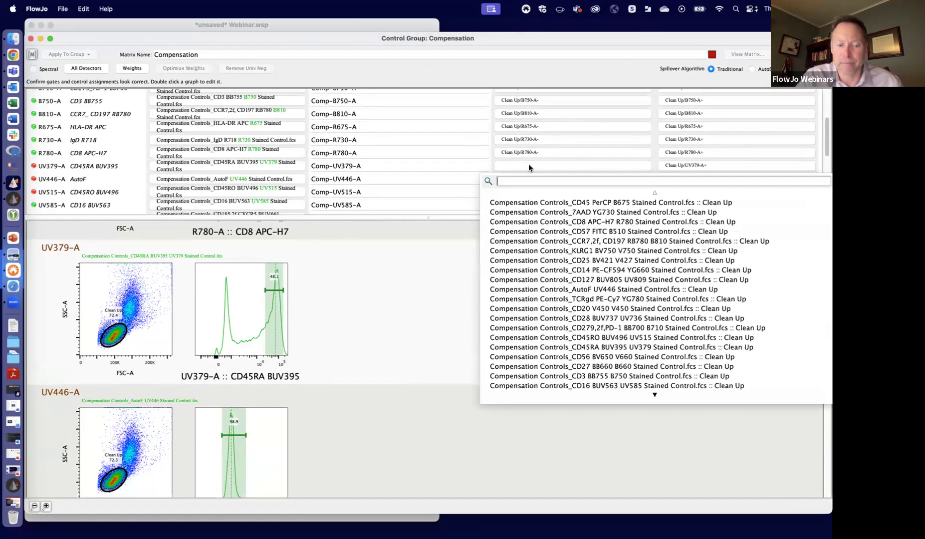
pyautogui.write('neg')
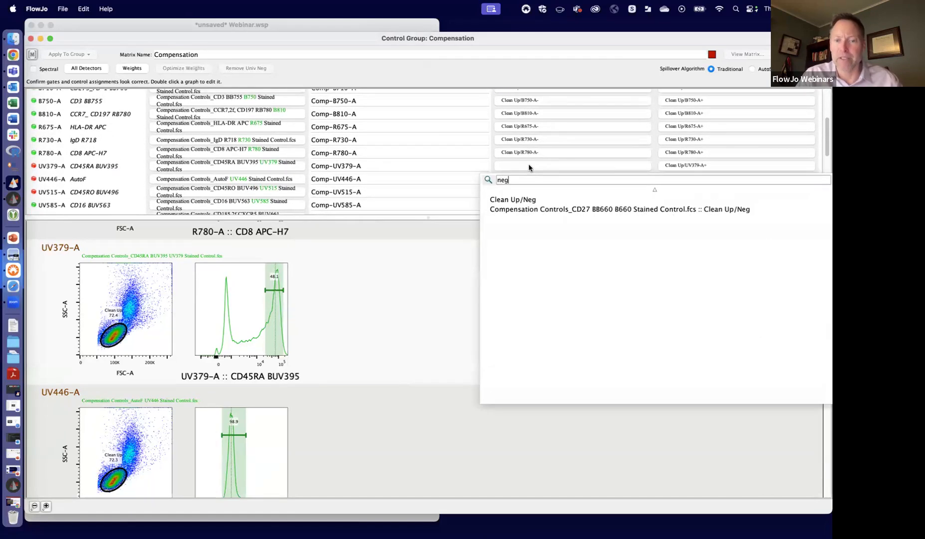
pyautogui.click(530, 201)
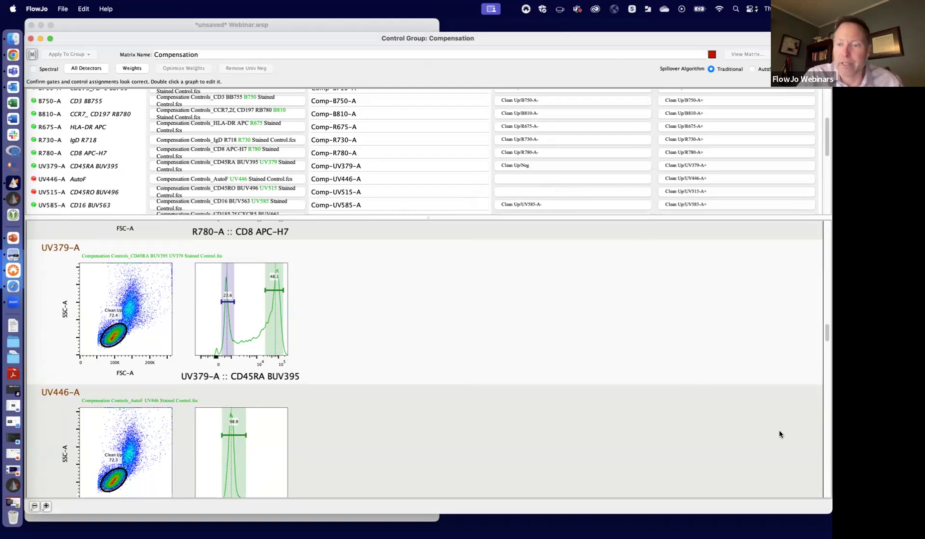
# - Set the negative population of the UV446-A AutoF control to <True Zero>, filtering the populations by true
pyautogui.moveTo(826, 332); pyautogui.dragTo(825, 343)
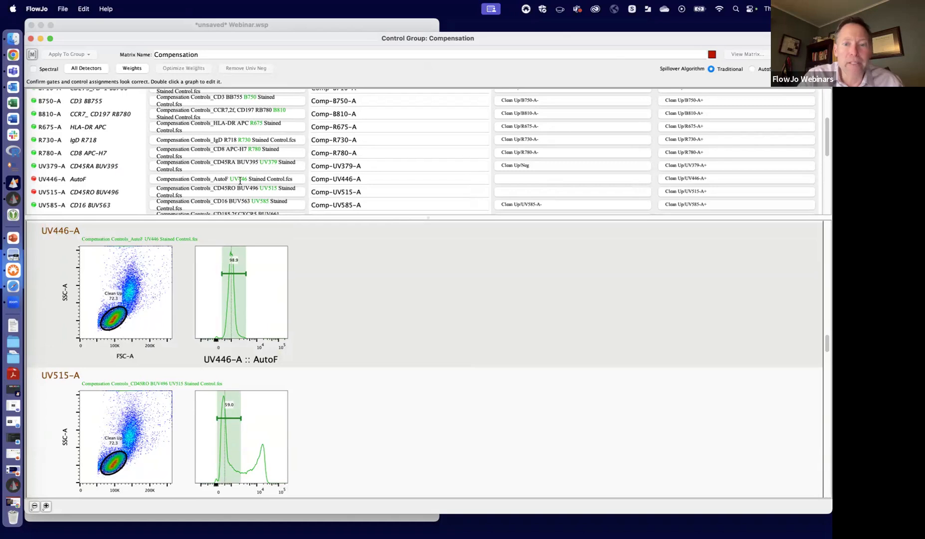
pyautogui.click(542, 178)
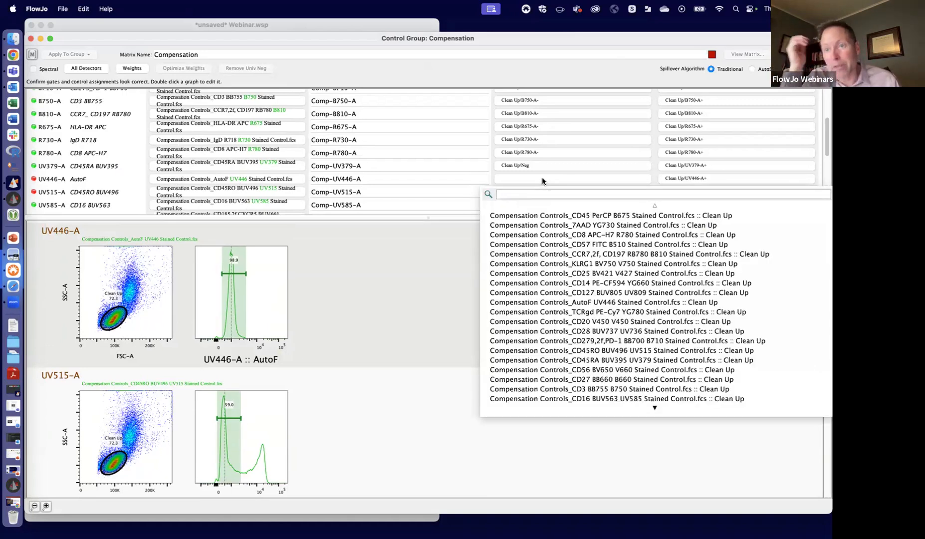
pyautogui.write('t')
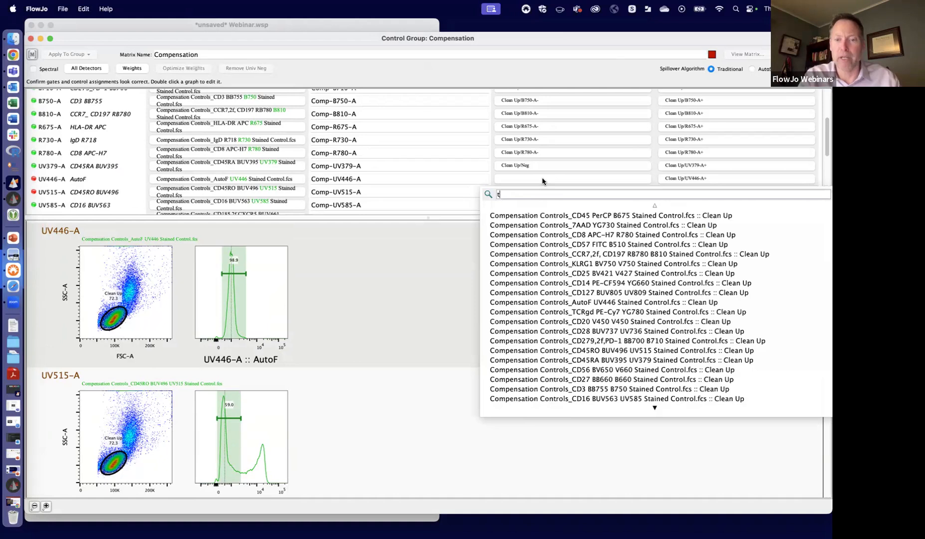
pyautogui.write('rue')
pyautogui.click(516, 212)
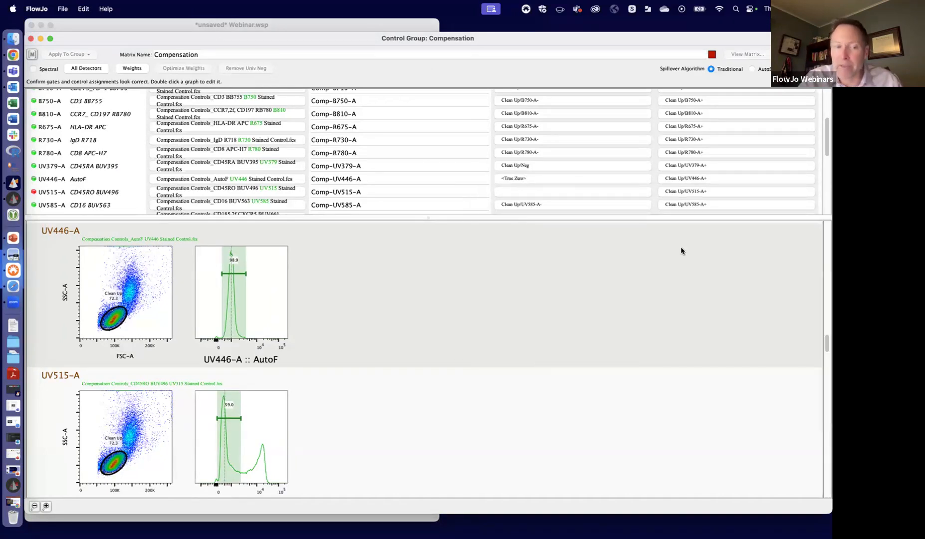
# - Move the UV515-A CD45RO BUV496 positive gate onto the bright peak and draw a range gate named Neg over the dim peak, ending at about 1.6K
pyautogui.doubleClick(270, 419)
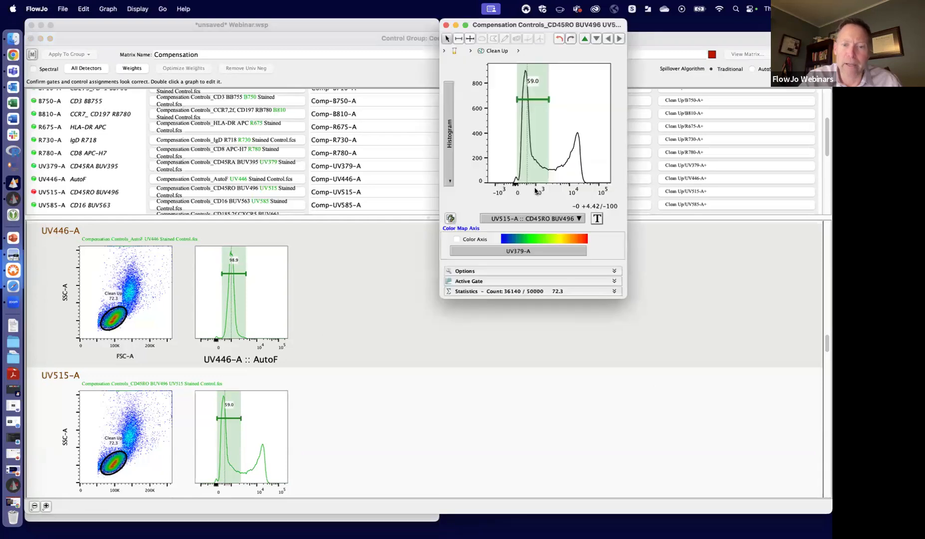
pyautogui.moveTo(537, 100); pyautogui.dragTo(595, 97)
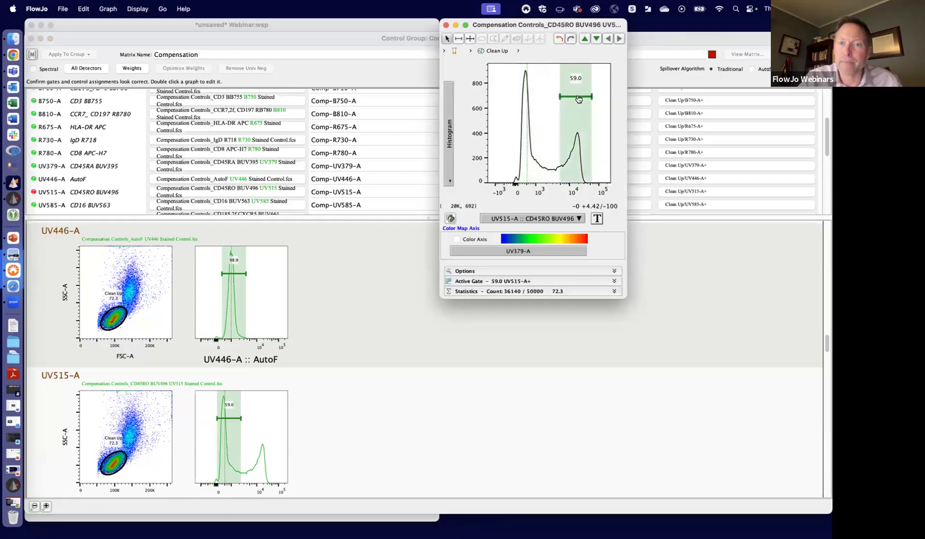
pyautogui.click(458, 38)
pyautogui.moveTo(513, 118); pyautogui.dragTo(542, 119)
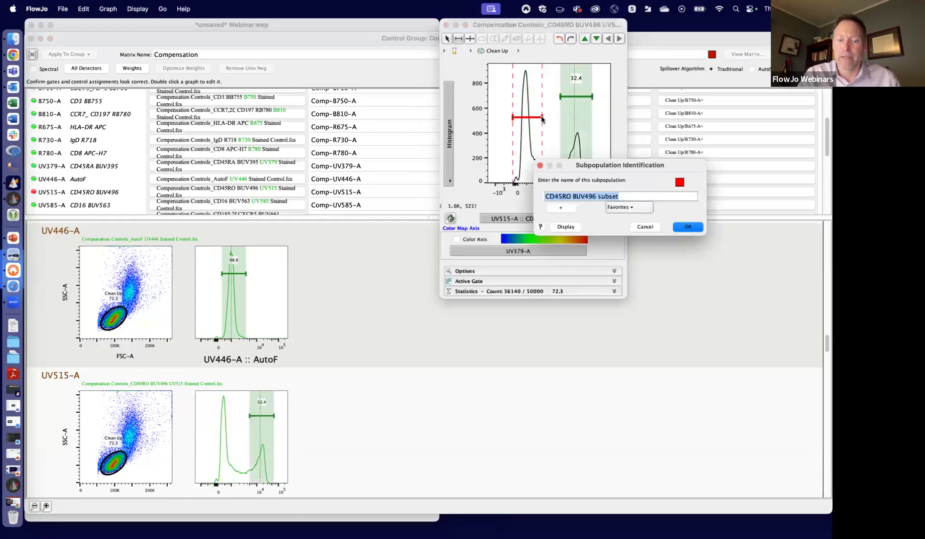
pyautogui.write('Neg')
pyautogui.click(682, 227)
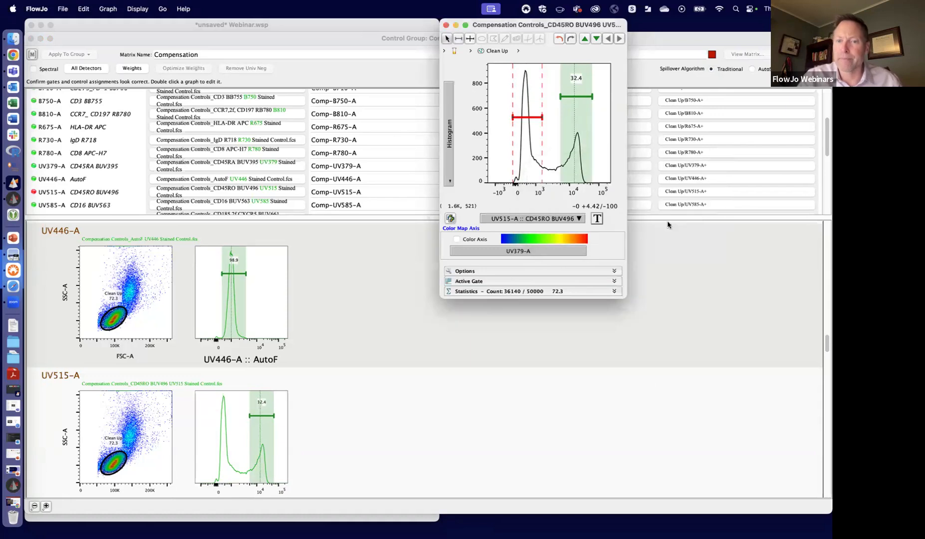
pyautogui.moveTo(574, 22); pyautogui.dragTo(546, 84)
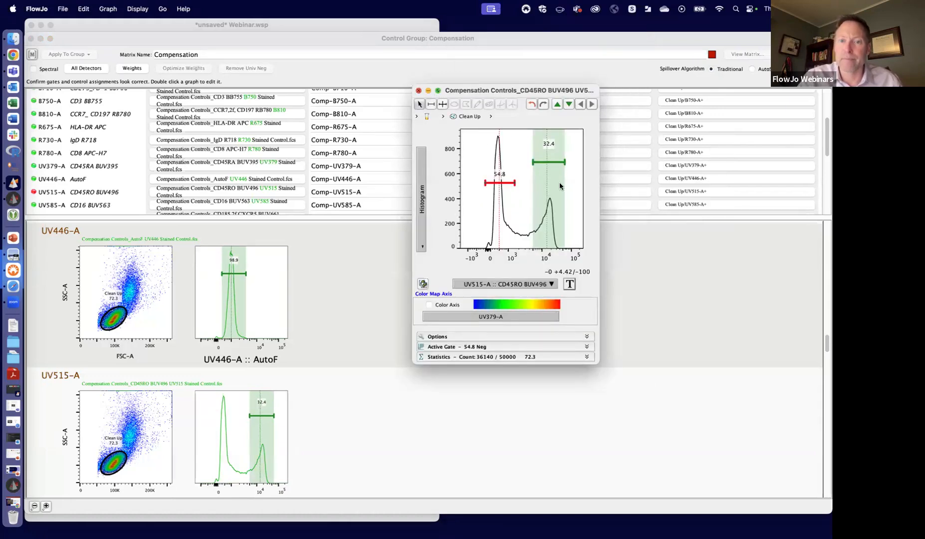
pyautogui.click(419, 88)
# - Set the negative population of UV515-A to Clean Up/Neg, filtering the populations by neg
pyautogui.click(525, 192)
pyautogui.write('neg')
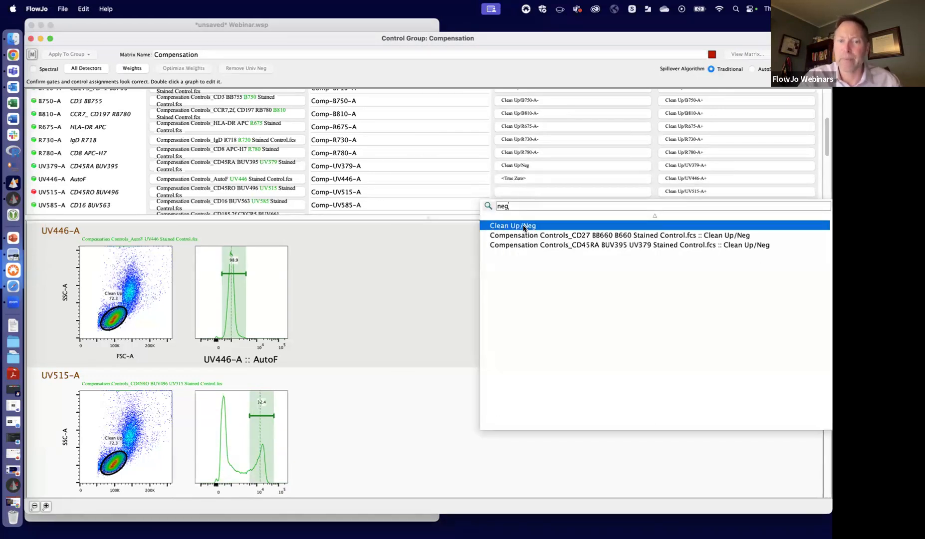
pyautogui.click(525, 230)
# - Move the UV809-A CD127 BUV805 positive gate onto the bright peak and draw a range gate named Neg over the dim peak around 0
pyautogui.moveTo(826, 341); pyautogui.dragTo(824, 388)
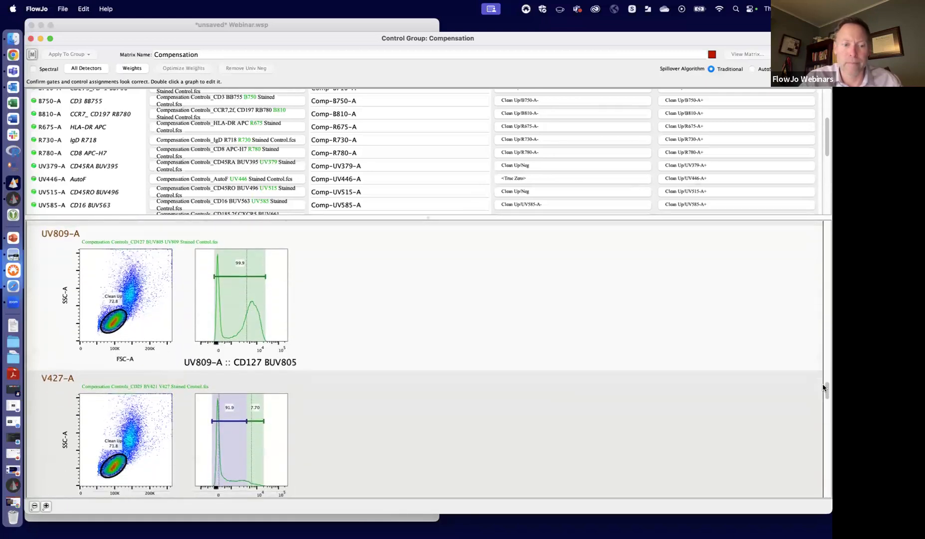
pyautogui.doubleClick(274, 298)
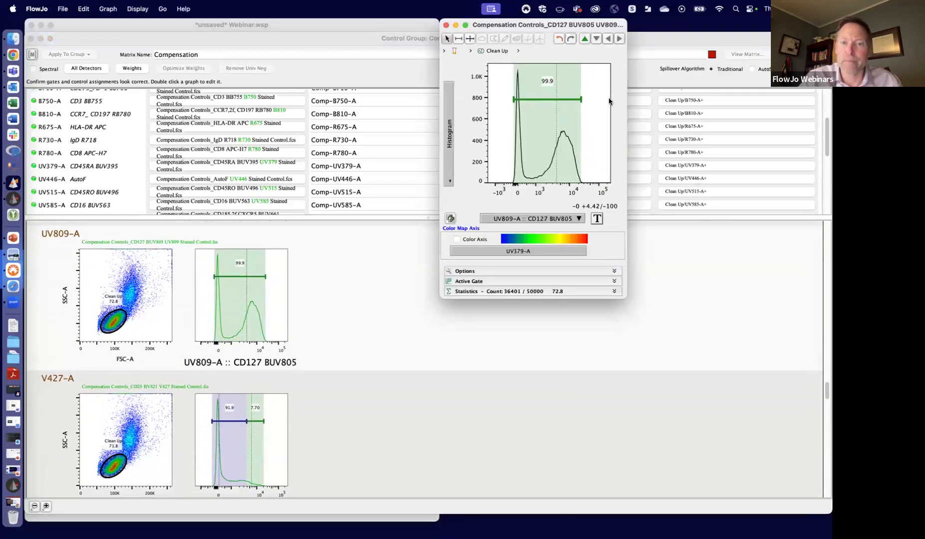
pyautogui.moveTo(546, 98); pyautogui.dragTo(573, 103)
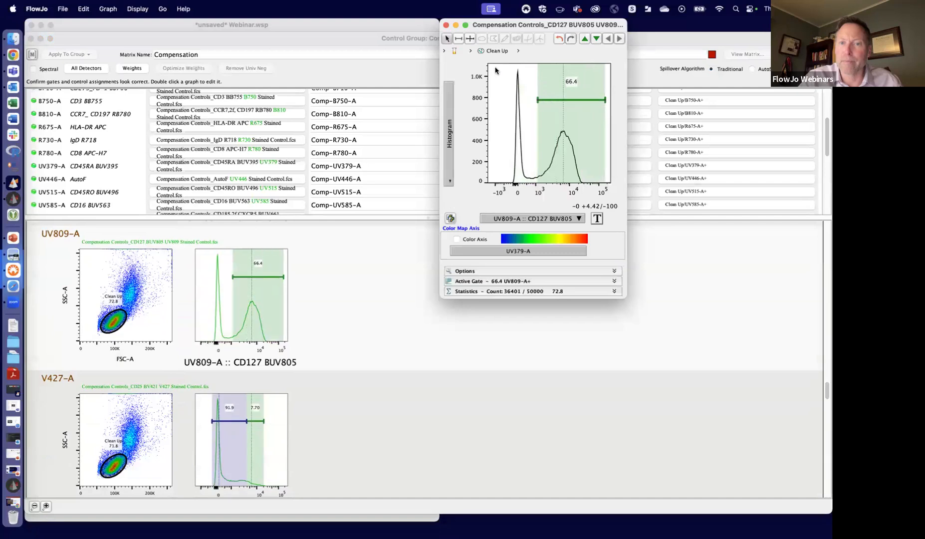
pyautogui.moveTo(495, 106); pyautogui.dragTo(528, 107)
pyautogui.write('Neg')
pyautogui.press('Return')
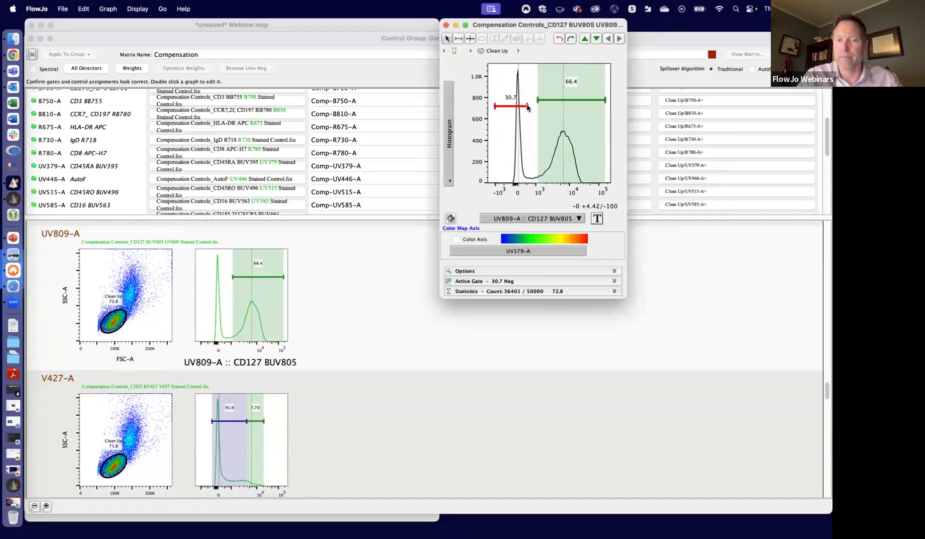
pyautogui.moveTo(576, 25); pyautogui.dragTo(577, 127)
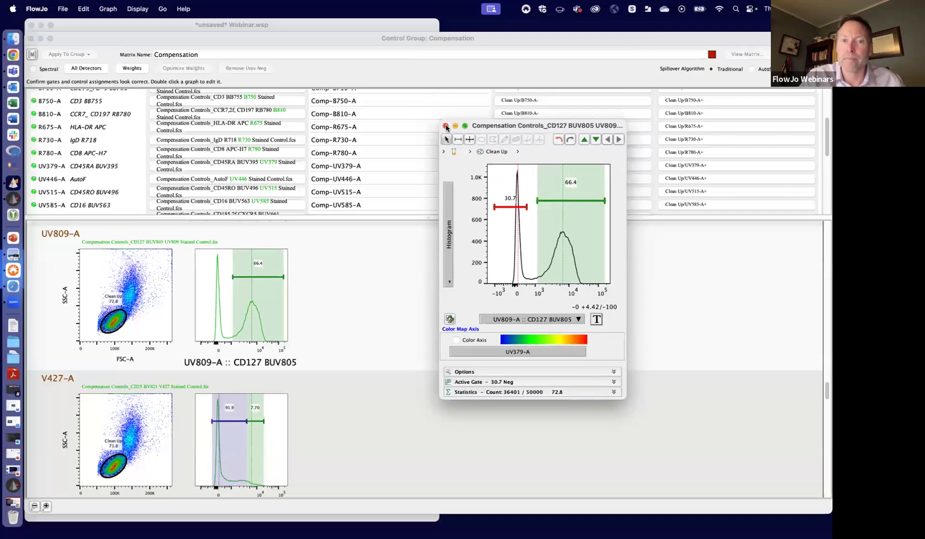
pyautogui.click(446, 126)
# - Set the negative population of UV809-A to Clean Up/Neg, filtering the populations by neg
pyautogui.moveTo(826, 148); pyautogui.dragTo(825, 182)
pyautogui.click(568, 131)
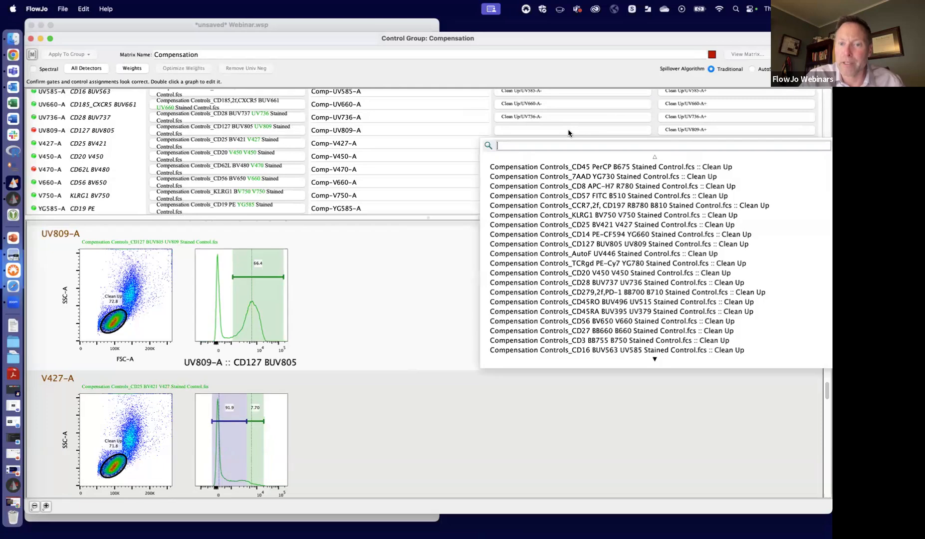
pyautogui.write('neg')
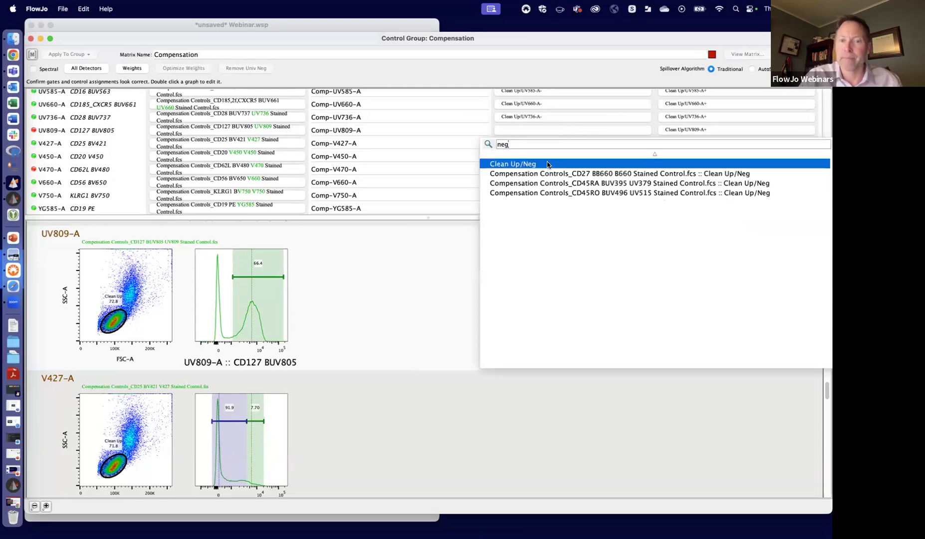
pyautogui.click(555, 164)
# - Move the V470-A CD62L BV480 positive gate onto the bright peak and draw a range gate named Neg over the dim peak, ending at about 553
pyautogui.moveTo(825, 387); pyautogui.dragTo(824, 411)
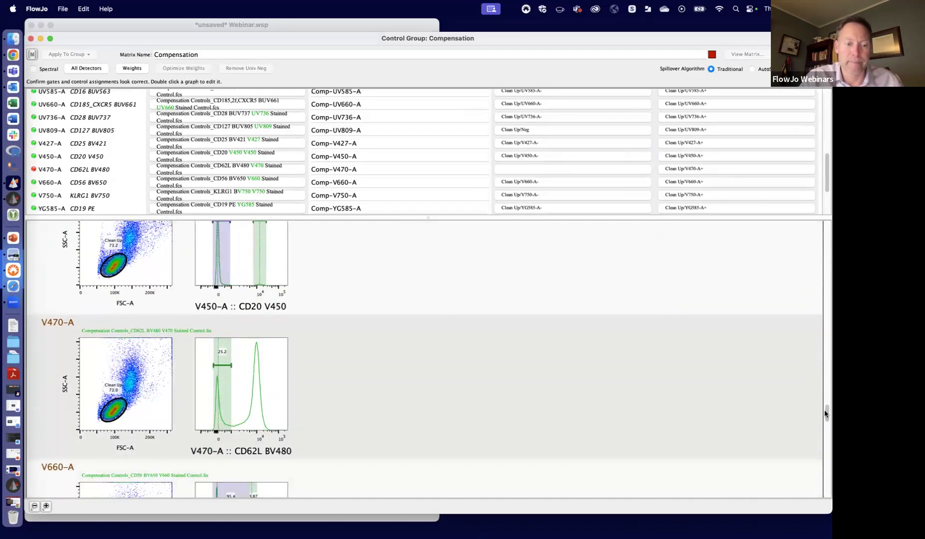
pyautogui.doubleClick(272, 387)
pyautogui.moveTo(527, 102); pyautogui.dragTo(580, 99)
pyautogui.click(508, 132)
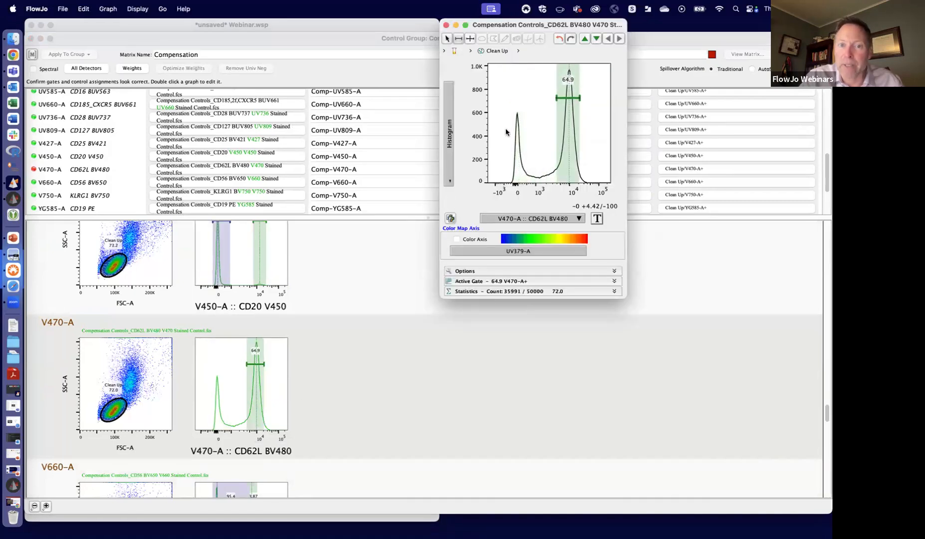
pyautogui.click(528, 132)
pyautogui.write('Neg')
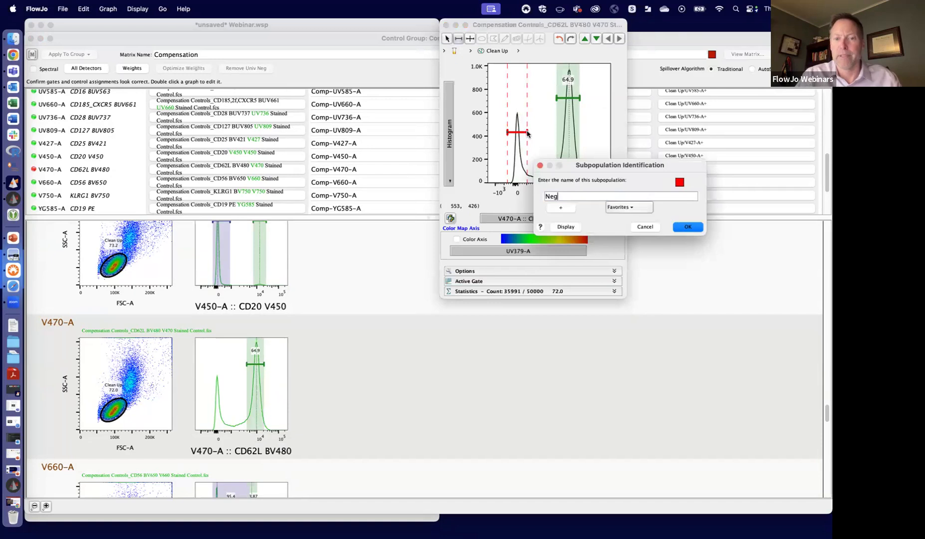
pyautogui.click(679, 226)
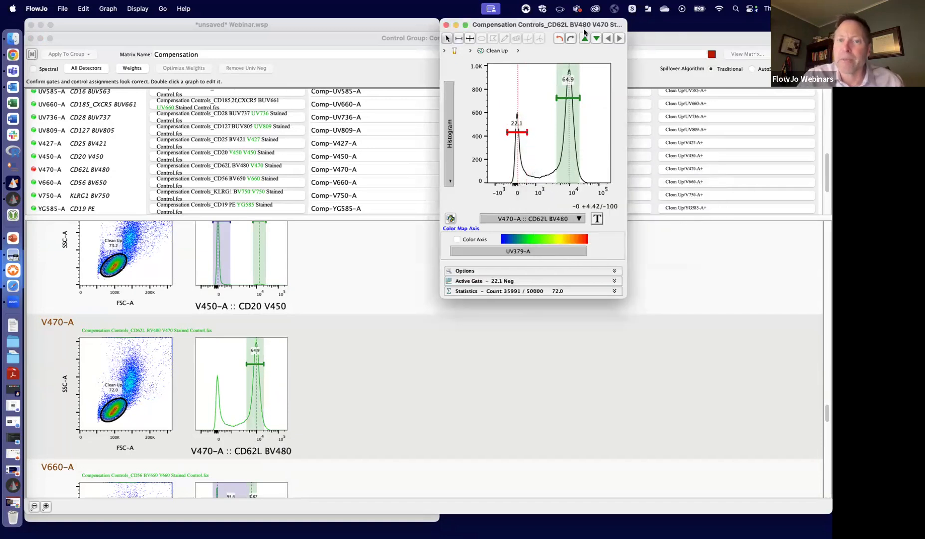
pyautogui.moveTo(586, 24); pyautogui.dragTo(569, 85)
pyautogui.click(428, 84)
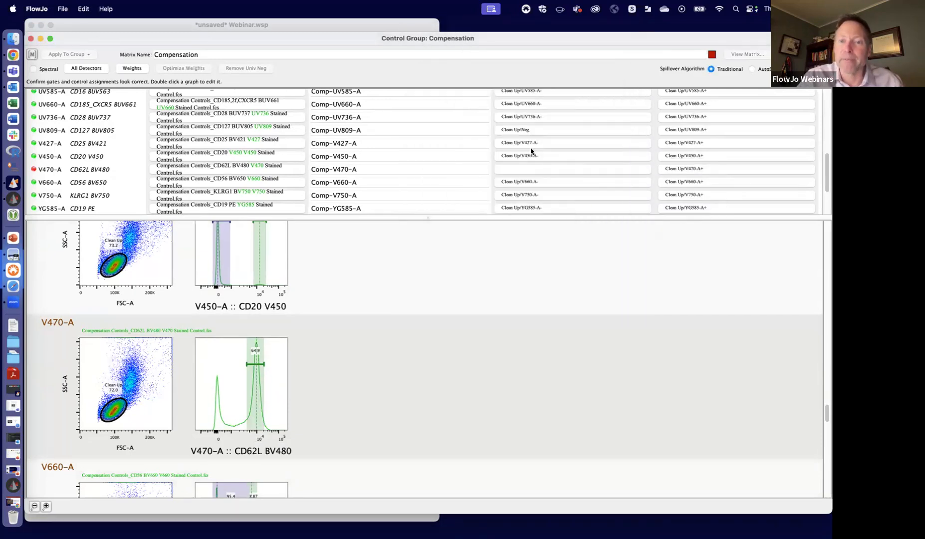
# - Set the negative population of V470-A to Clean Up/Neg, filtering the populations by neg
pyautogui.click(524, 174)
pyautogui.write('neg')
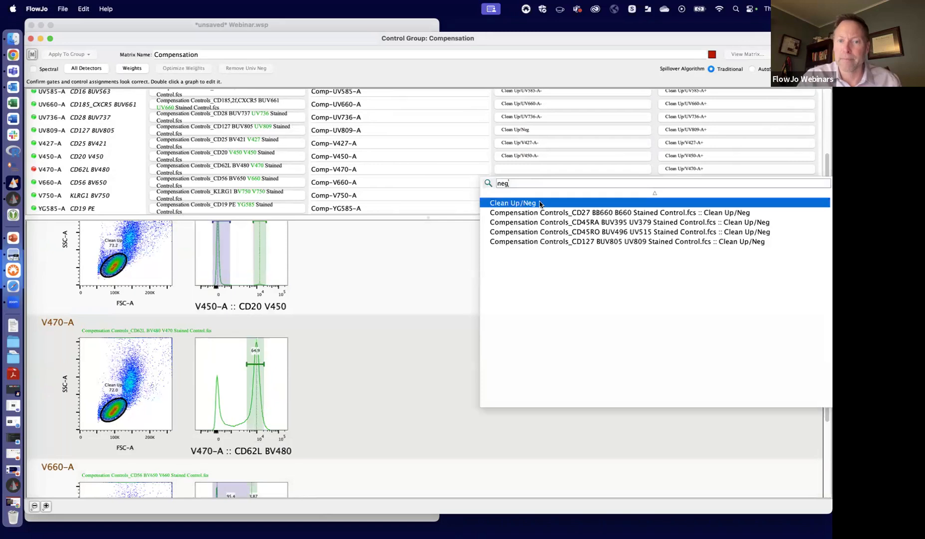
pyautogui.click(546, 201)
# - Narrow the V750-A KLRG1 BV750 negative gate to the dim peak and widen the positive gate to cover the bright hump
pyautogui.moveTo(826, 423)
pyautogui.mouseDown()
pyautogui.moveTo(825, 440)
pyautogui.moveTo(826, 432)
pyautogui.mouseUp()
pyautogui.doubleClick(282, 388)
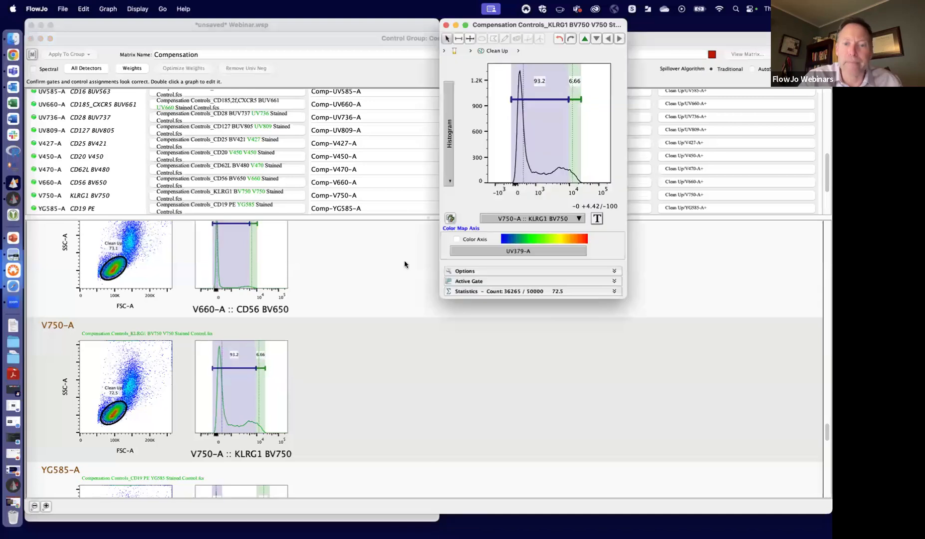
pyautogui.moveTo(569, 99); pyautogui.dragTo(538, 100)
pyautogui.click(576, 99)
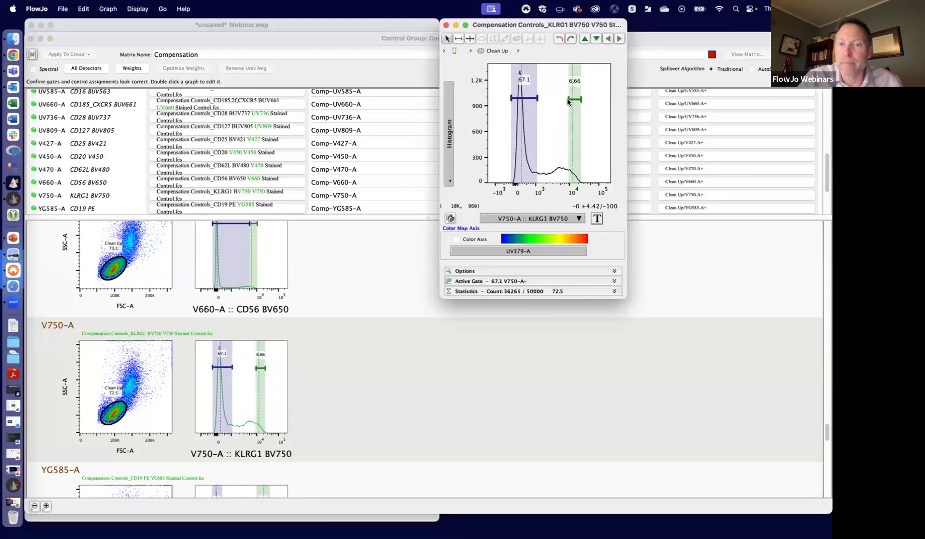
pyautogui.moveTo(568, 99)
pyautogui.mouseDown()
pyautogui.moveTo(555, 99)
pyautogui.moveTo(587, 99)
pyautogui.mouseUp()
pyautogui.press('Escape')
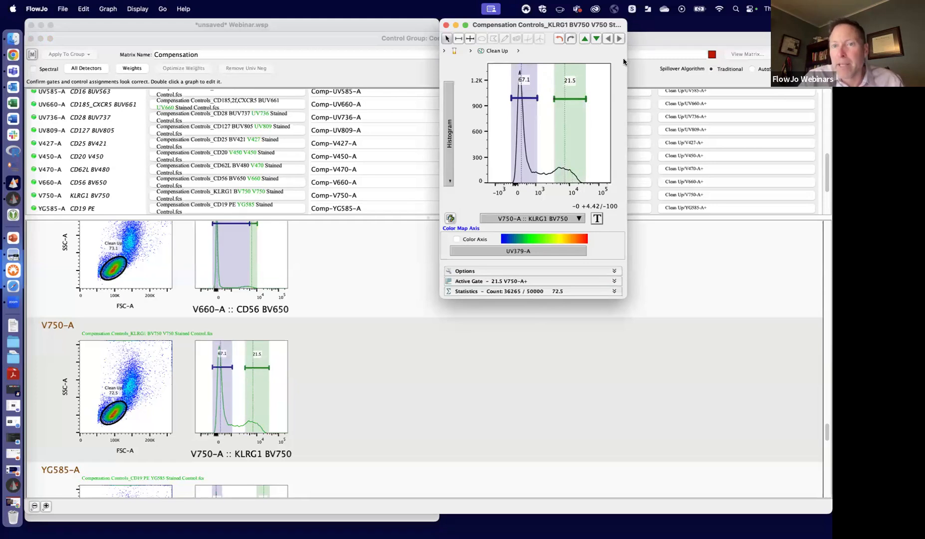
pyautogui.moveTo(626, 59); pyautogui.dragTo(671, 57)
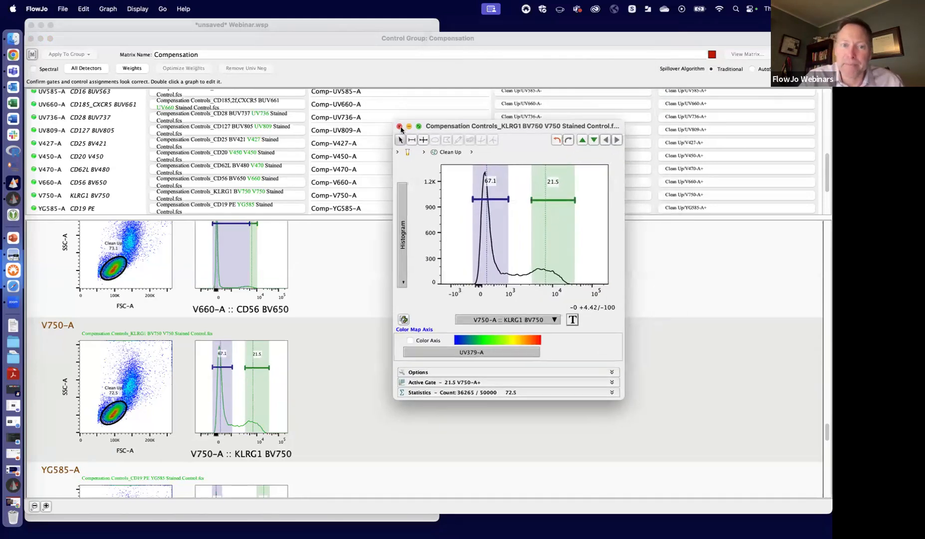
pyautogui.click(401, 127)
# - Move the Clean Up gate of YG660-A CD14 PE-CF594 onto the higher-scatter population centred at about 150K FSC-A, and close the graph window
pyautogui.moveTo(825, 436); pyautogui.dragTo(826, 458)
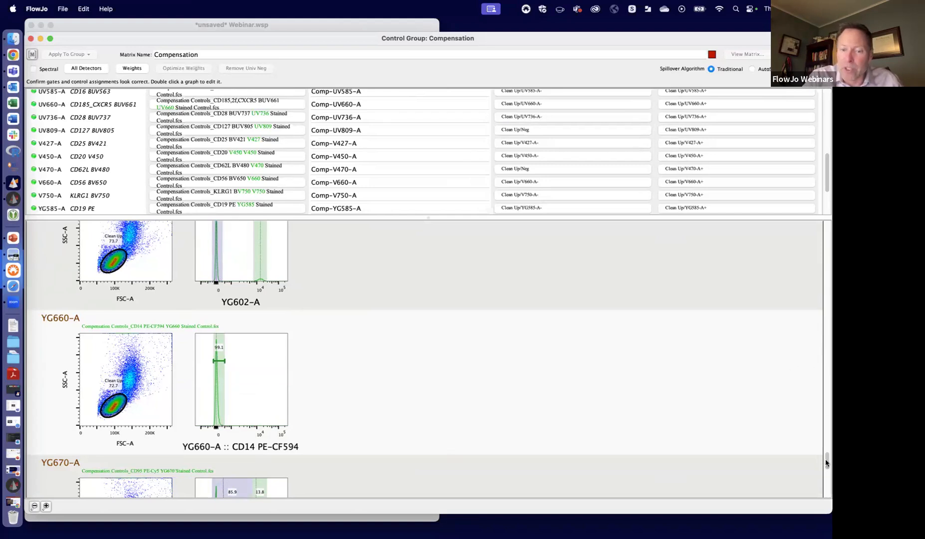
pyautogui.scroll(-3, 825, 463)
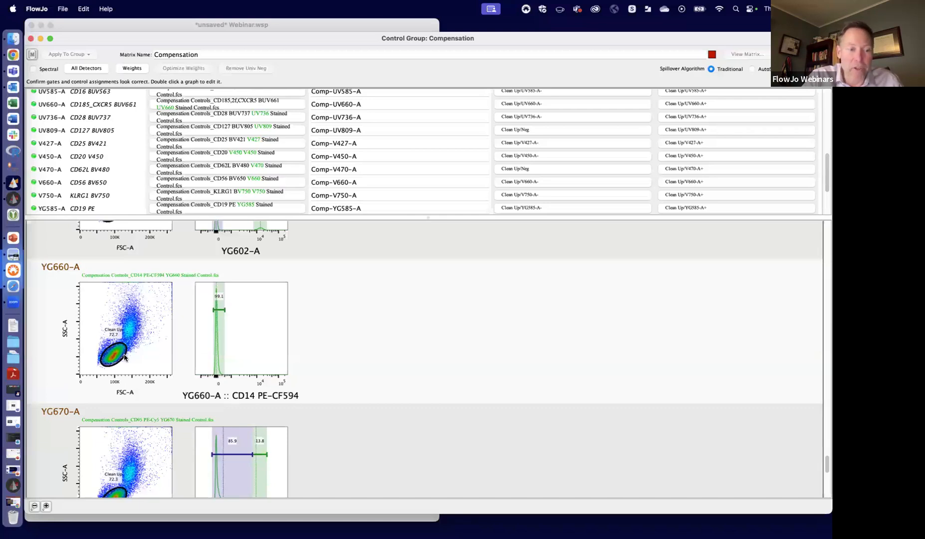
pyautogui.doubleClick(152, 338)
pyautogui.moveTo(552, 129)
pyautogui.mouseDown()
pyautogui.moveTo(564, 94)
pyautogui.moveTo(561, 124)
pyautogui.mouseUp()
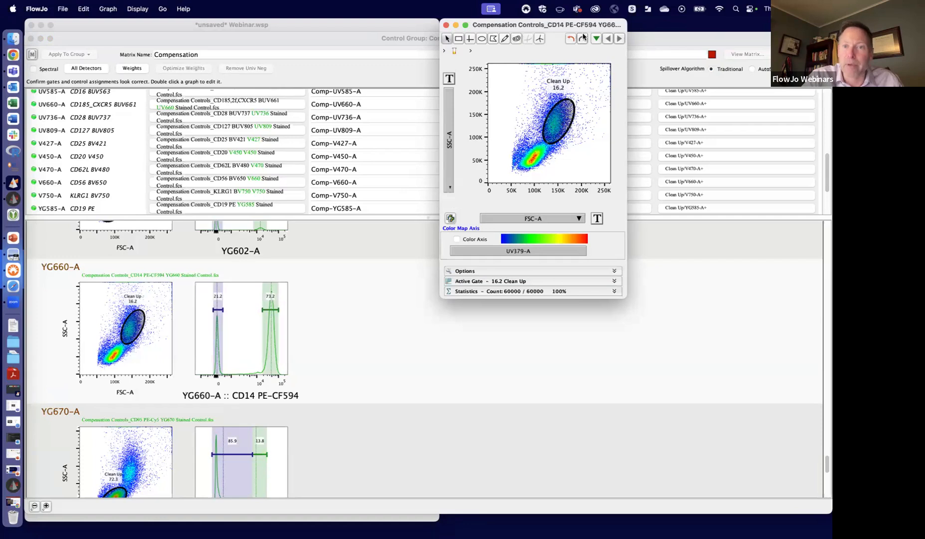
pyautogui.moveTo(447, 26); pyautogui.dragTo(424, 83)
pyautogui.click(423, 81)
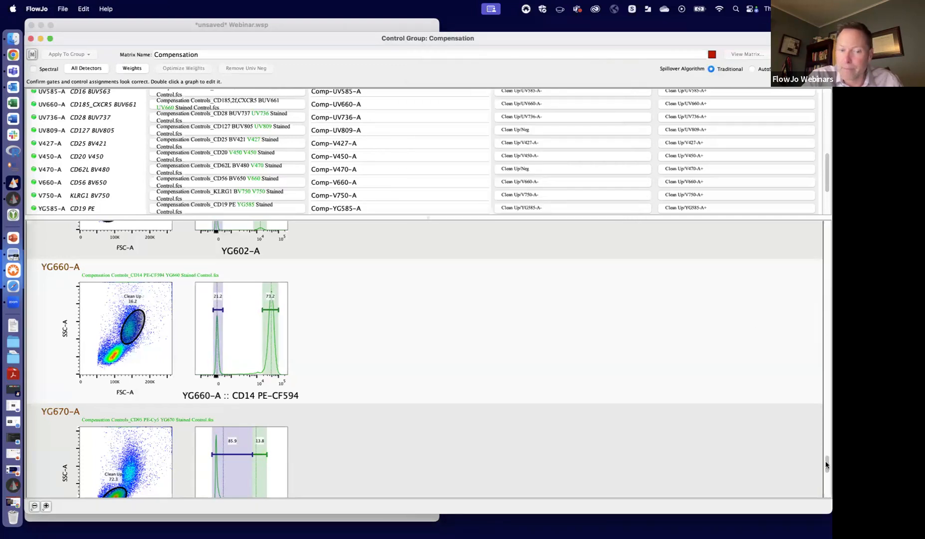
# - Narrow the YG670-A CD95 PE-Cy5 negative gate to the dim peak and widen the positive gate to cover the bright hump
pyautogui.moveTo(825, 461); pyautogui.dragTo(825, 472)
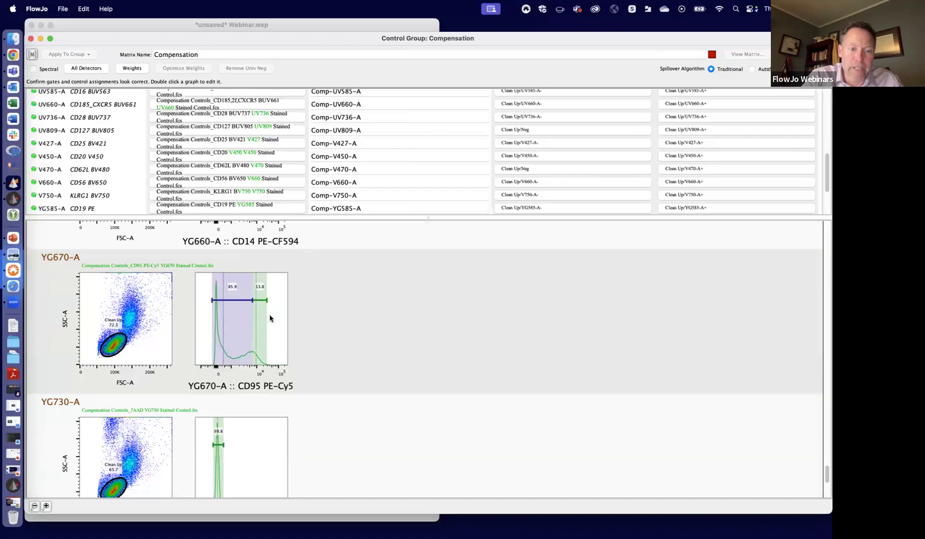
pyautogui.click(563, 99)
pyautogui.moveTo(563, 100)
pyautogui.mouseDown()
pyautogui.moveTo(534, 99)
pyautogui.moveTo(548, 100)
pyautogui.mouseUp()
pyautogui.moveTo(587, 23); pyautogui.dragTo(588, 60)
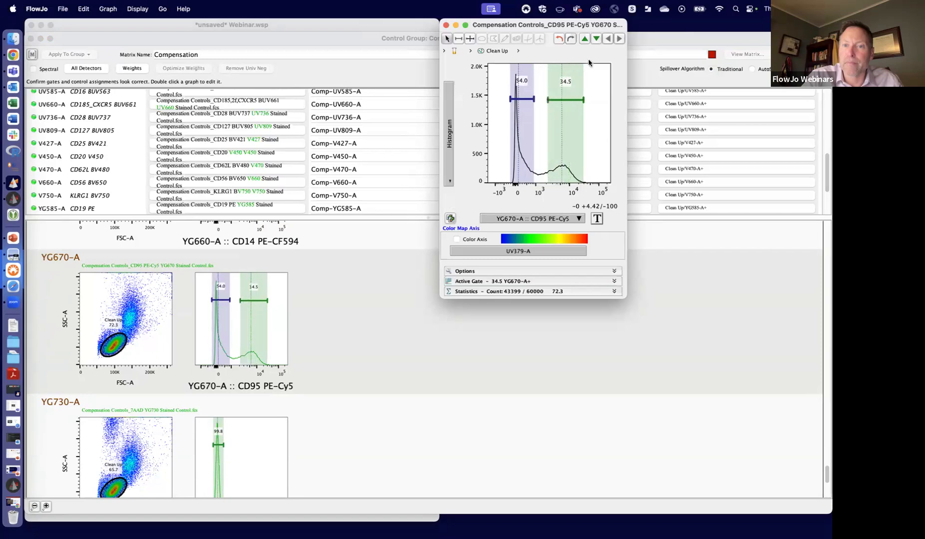
pyautogui.click(445, 61)
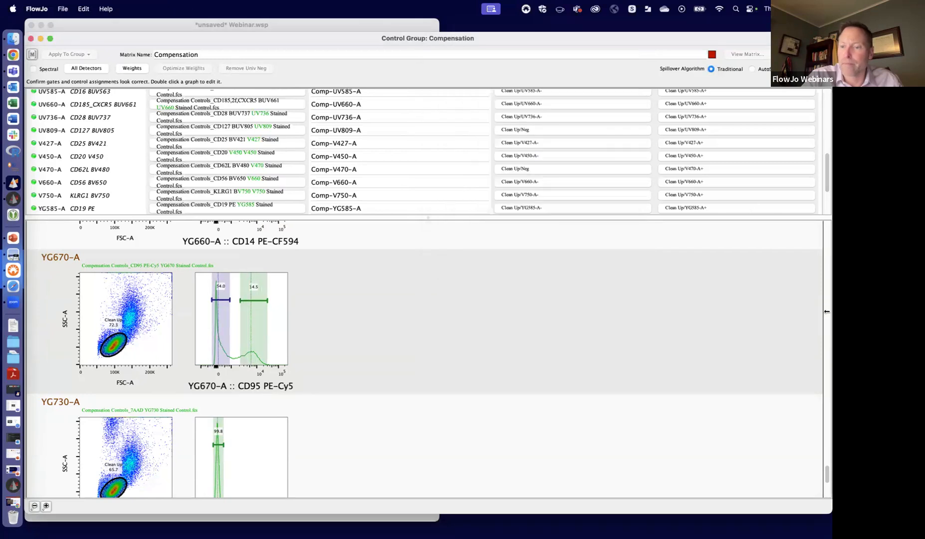
# - Move the Clean Up gate of YG730-A 7AAD onto the high side-scatter population at about 90K FSC-A, and close the graph window
pyautogui.scroll(-5, 826, 494)
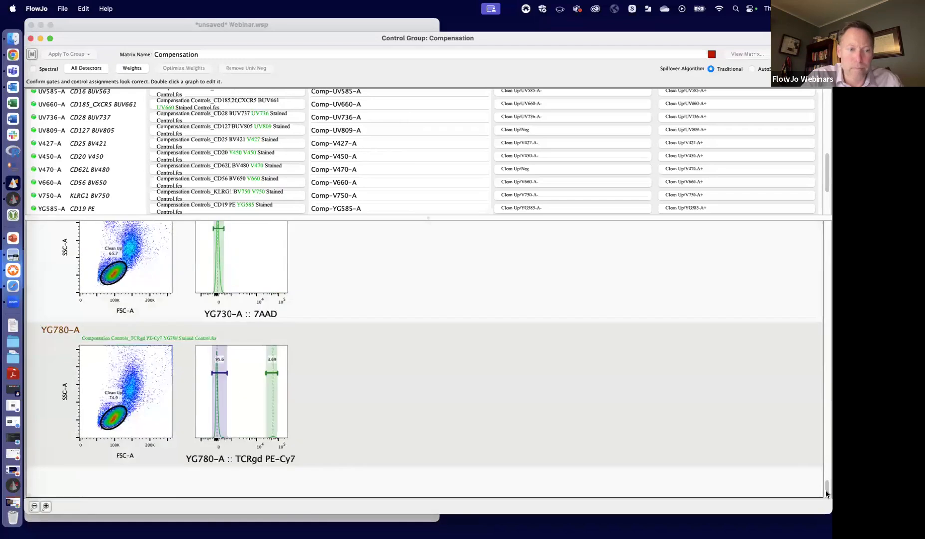
pyautogui.scroll(2, 827, 487)
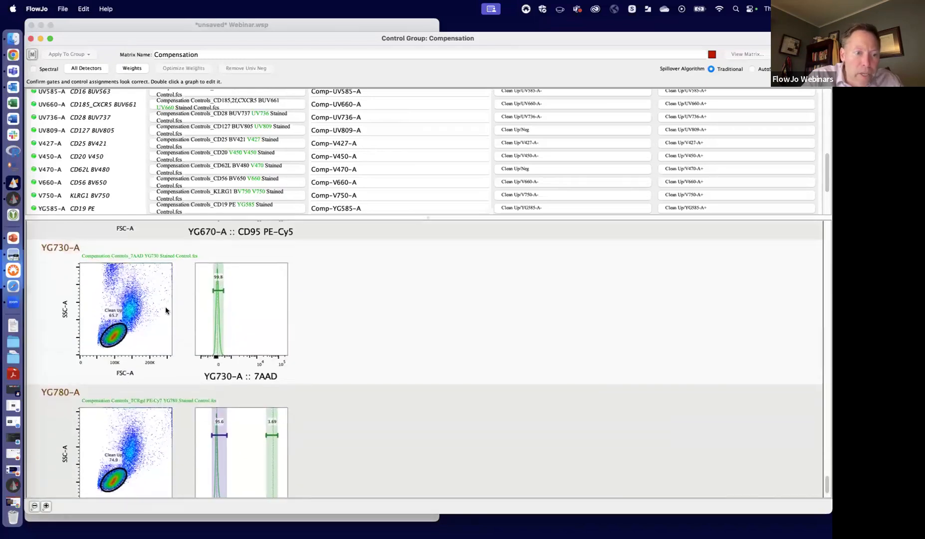
pyautogui.doubleClick(158, 332)
pyautogui.moveTo(548, 114); pyautogui.dragTo(544, 63)
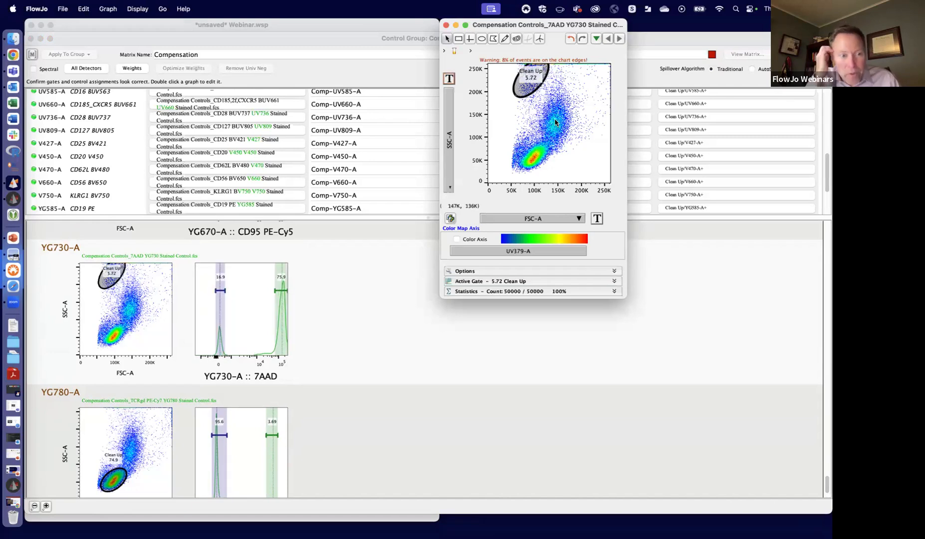
pyautogui.moveTo(590, 25); pyautogui.dragTo(421, 165)
pyautogui.click(277, 164)
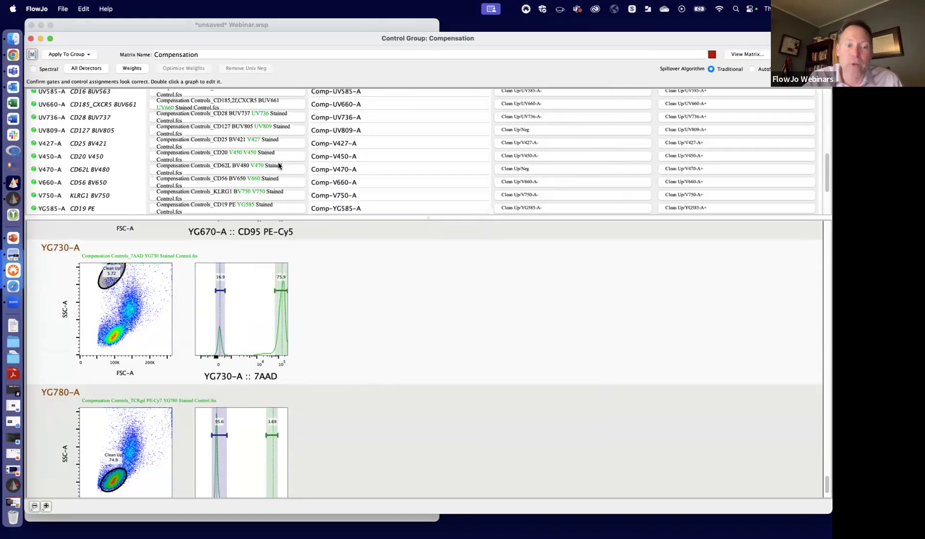
# - Return to the first parameters of the control group, open the Compensation matrix view, and enlarge its window to fill the screen
pyautogui.moveTo(826, 492); pyautogui.dragTo(826, 137)
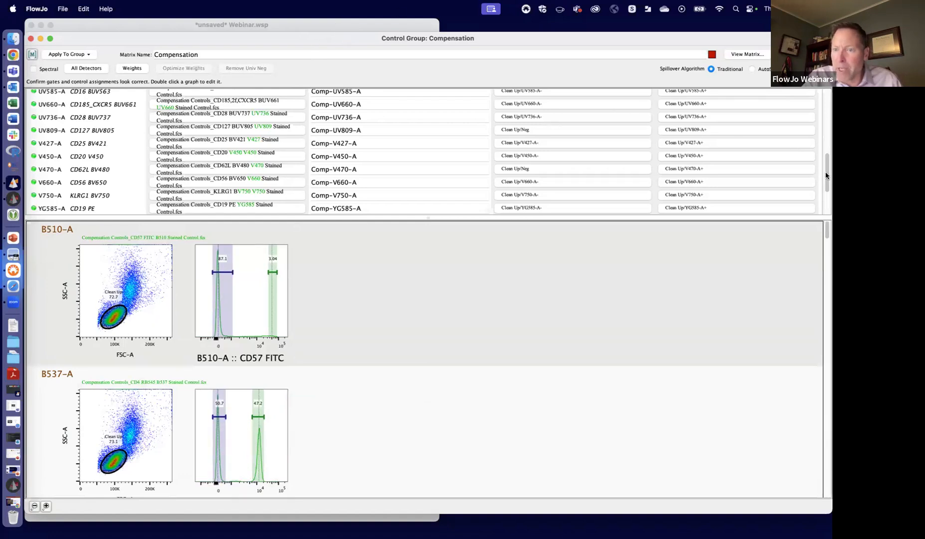
pyautogui.moveTo(825, 175); pyautogui.dragTo(825, 111)
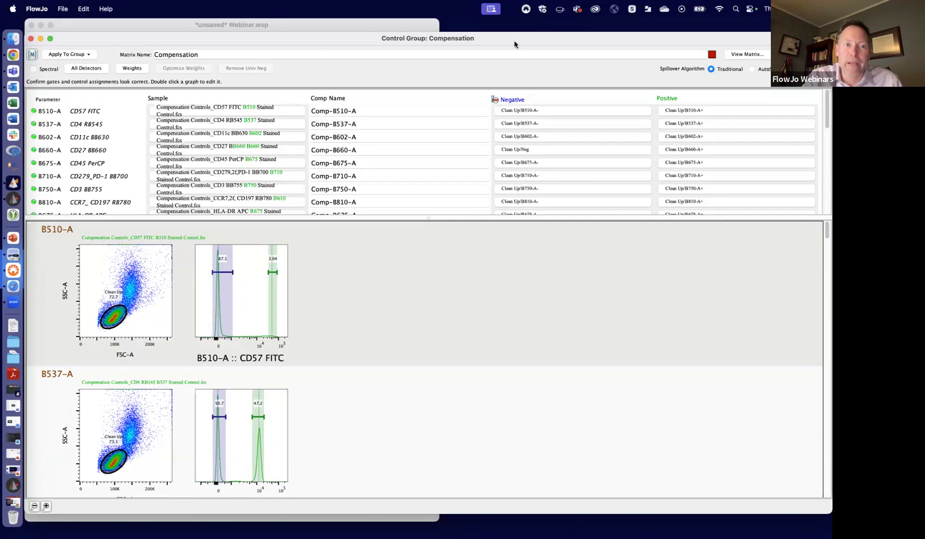
pyautogui.click(747, 54)
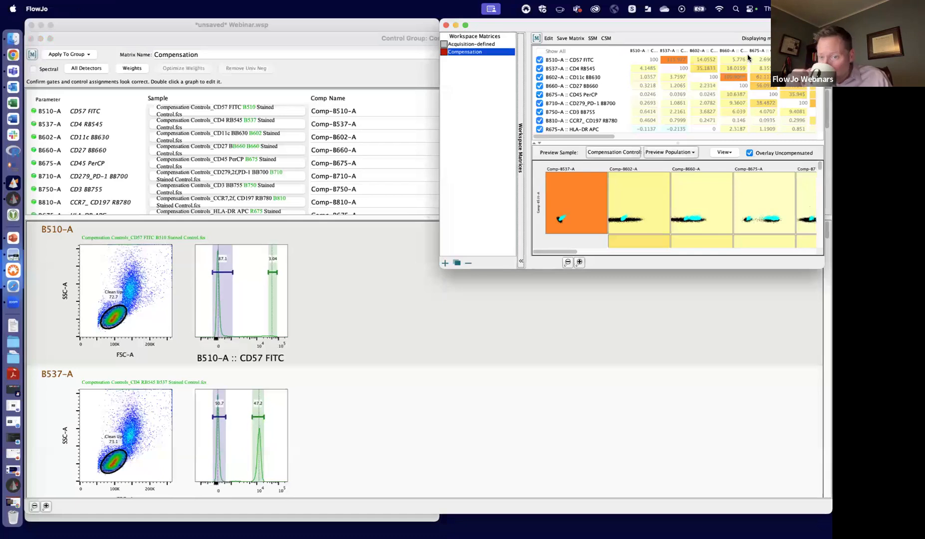
pyautogui.moveTo(672, 28); pyautogui.dragTo(258, 34)
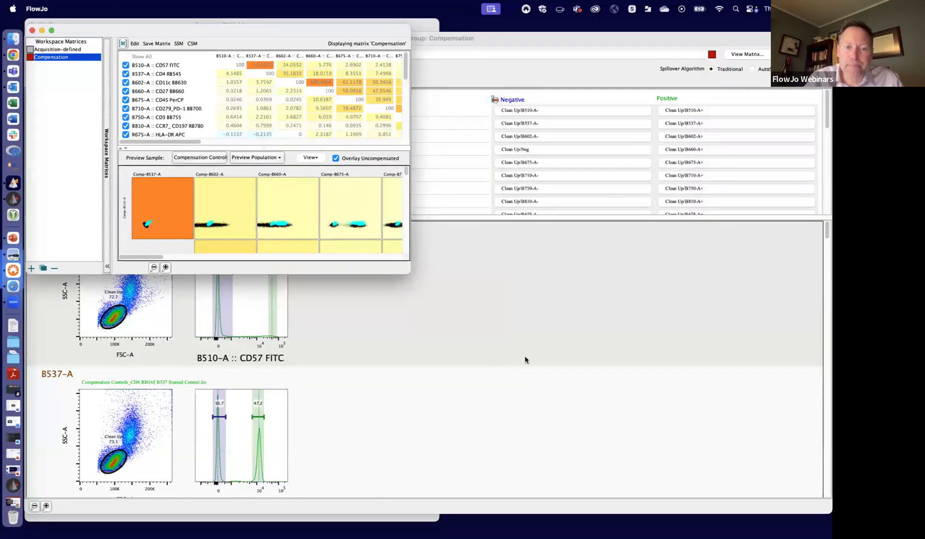
pyautogui.moveTo(410, 272); pyautogui.dragTo(824, 507)
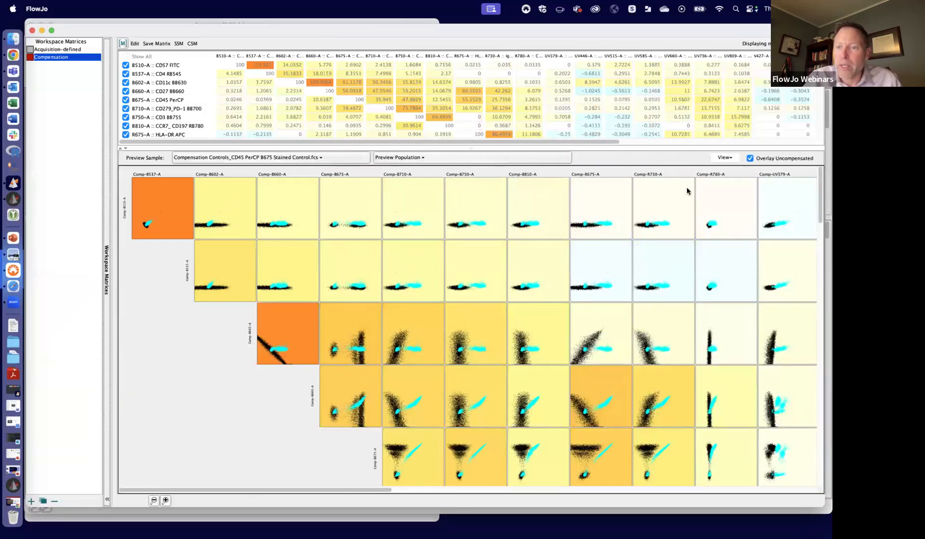
# - Turn off the uncompensated overlay in the matrix preview and choose PBMCs_Donor 1 100k.fcs as the preview sample
pyautogui.click(750, 159)
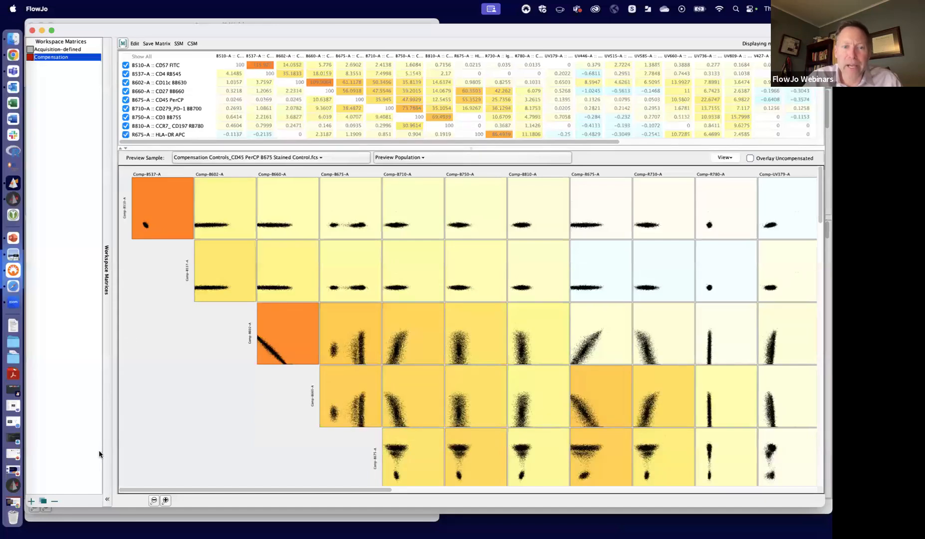
pyautogui.click(288, 158)
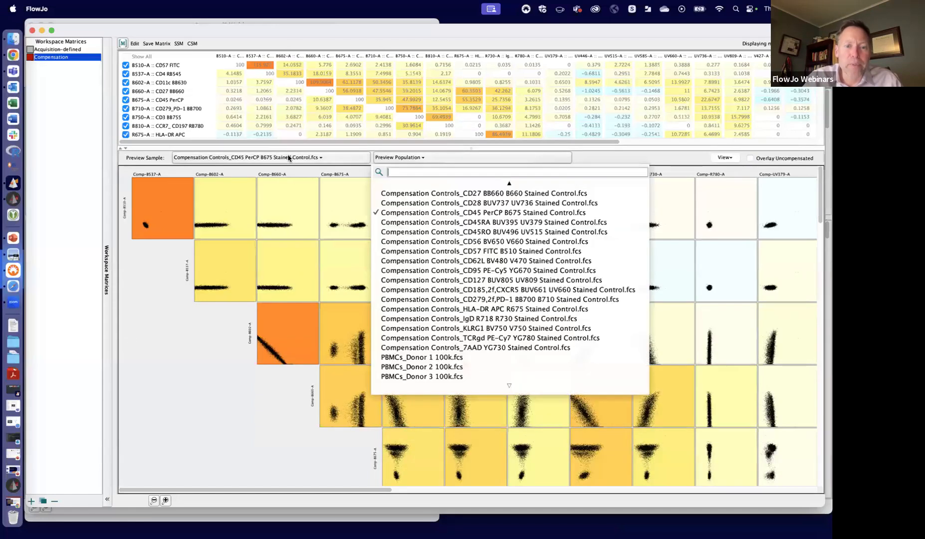
pyautogui.click(448, 357)
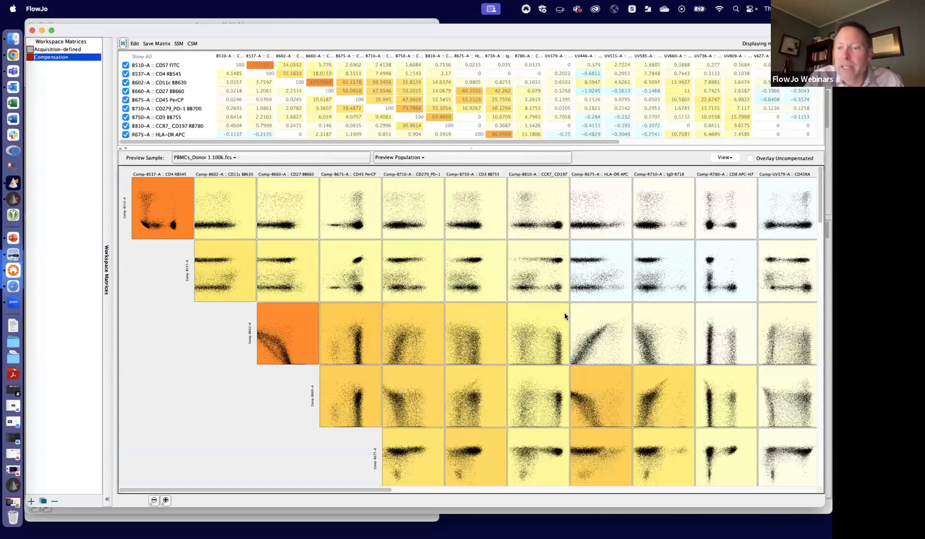
# - Open the graph of PBMCs_Donor 3 100k.fcs from the Full Stained group and plot FSC-H against FSC-A
pyautogui.moveTo(379, 34); pyautogui.dragTo(526, 31)
pyautogui.click(120, 25)
pyautogui.moveTo(119, 25); pyautogui.dragTo(82, 31)
pyautogui.click(103, 186)
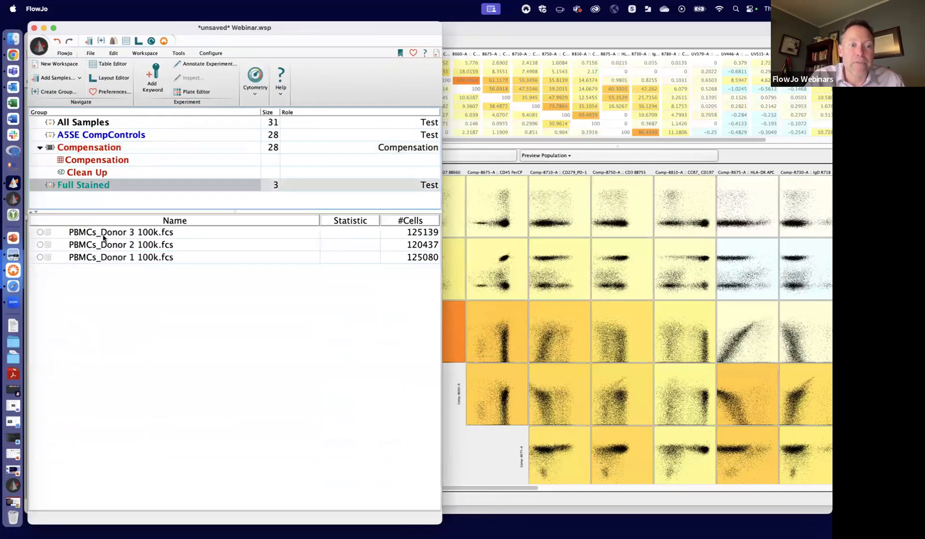
pyautogui.click(123, 227)
pyautogui.doubleClick(124, 233)
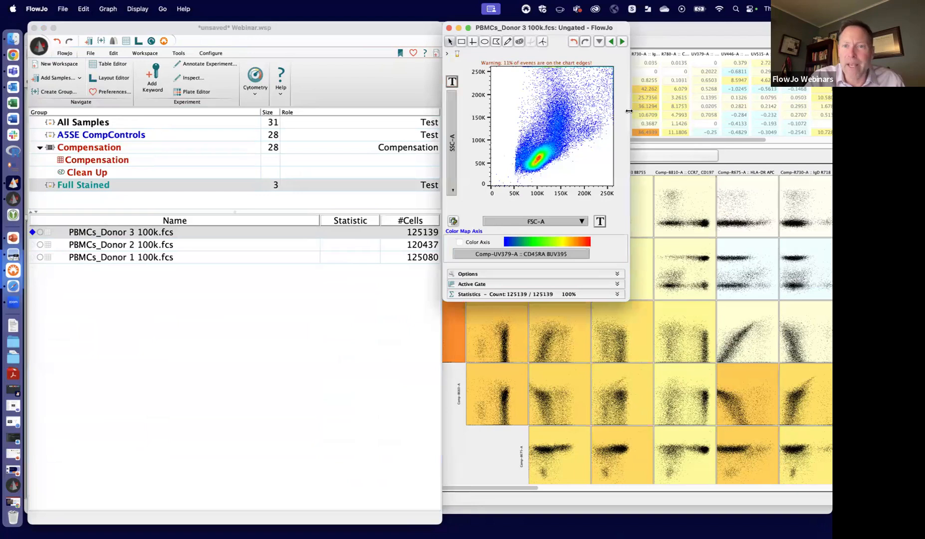
pyautogui.moveTo(623, 26); pyautogui.dragTo(385, 130)
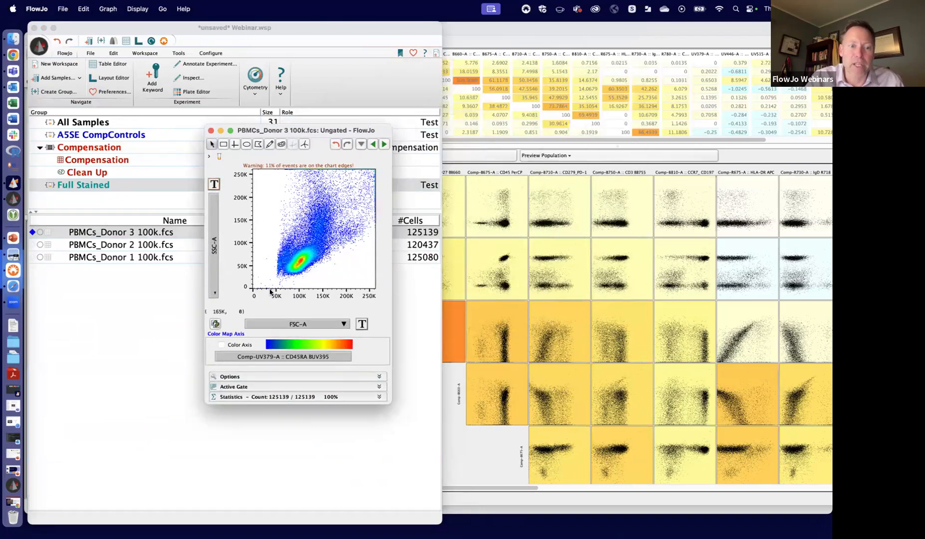
pyautogui.click(216, 263)
pyautogui.click(245, 300)
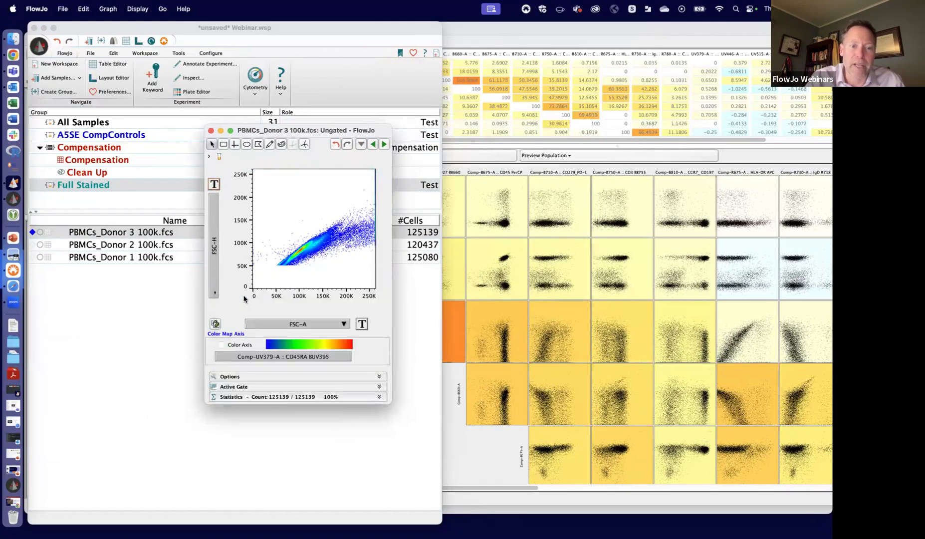
# - Draw a polygon gate around the diagonal FSC-A versus FSC-H population and name it Single Cells
pyautogui.click(259, 144)
pyautogui.click(286, 268)
pyautogui.click(349, 224)
pyautogui.click(343, 210)
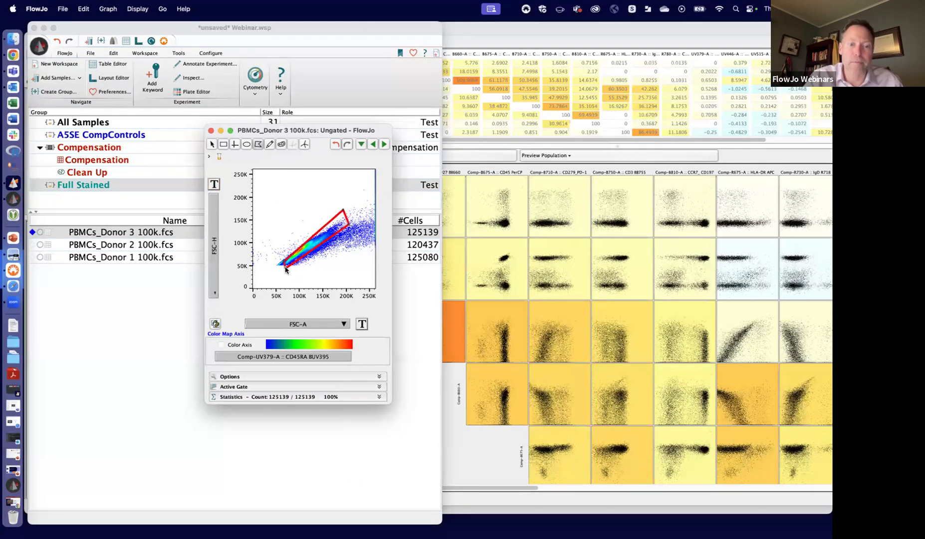
pyautogui.click(286, 268)
pyautogui.write('Single')
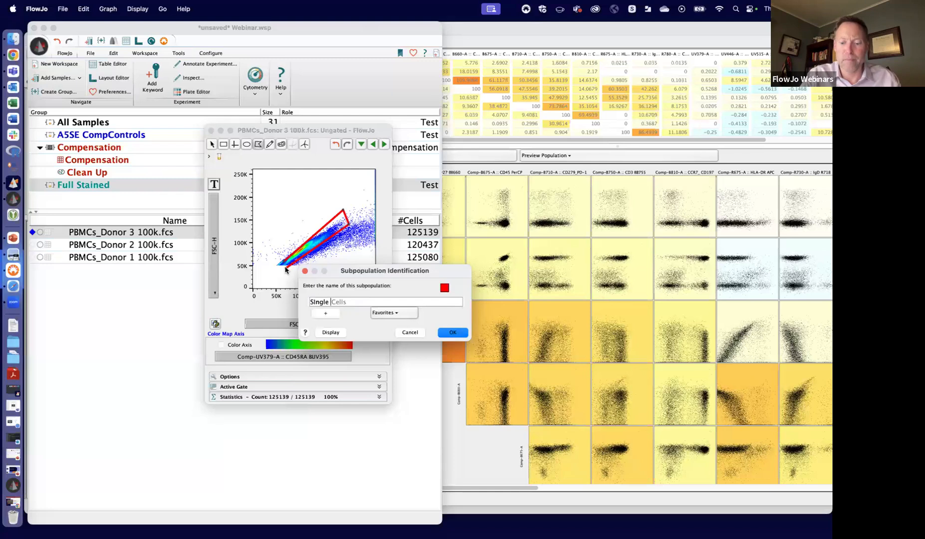
pyautogui.press('Return')
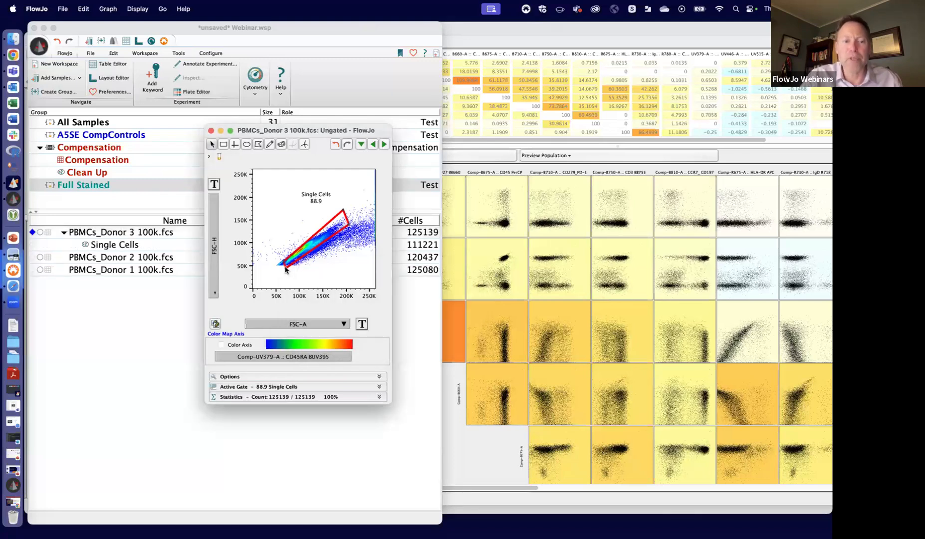
# - Within Single Cells, plot SSC-A against FSC-A and draw an elliptical gate named Clean Up around the dense low-scatter population
pyautogui.doubleClick(320, 238)
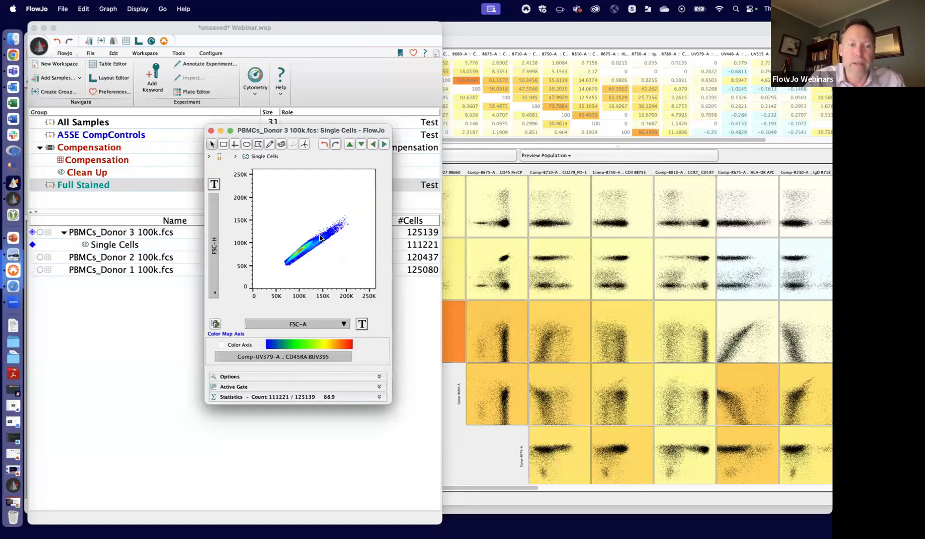
pyautogui.click(296, 325)
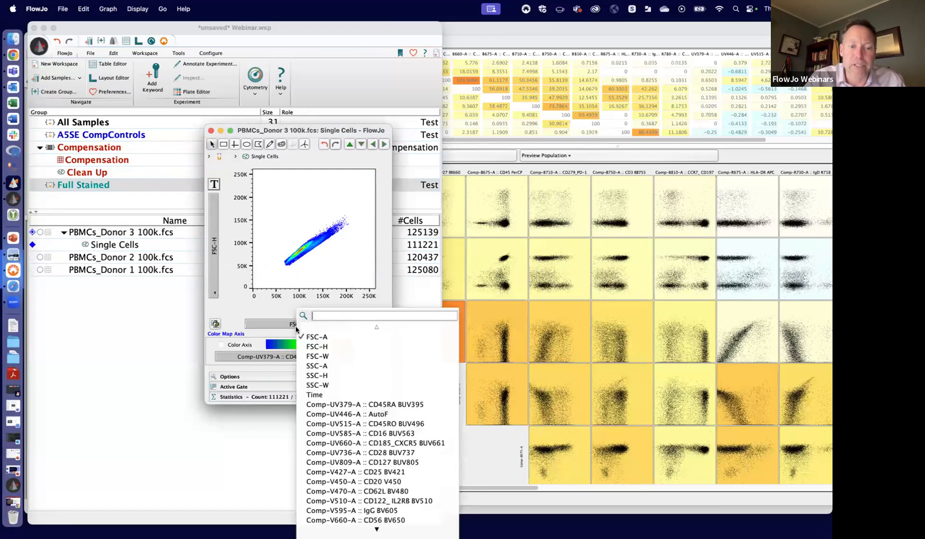
pyautogui.click(212, 250)
pyautogui.click(240, 304)
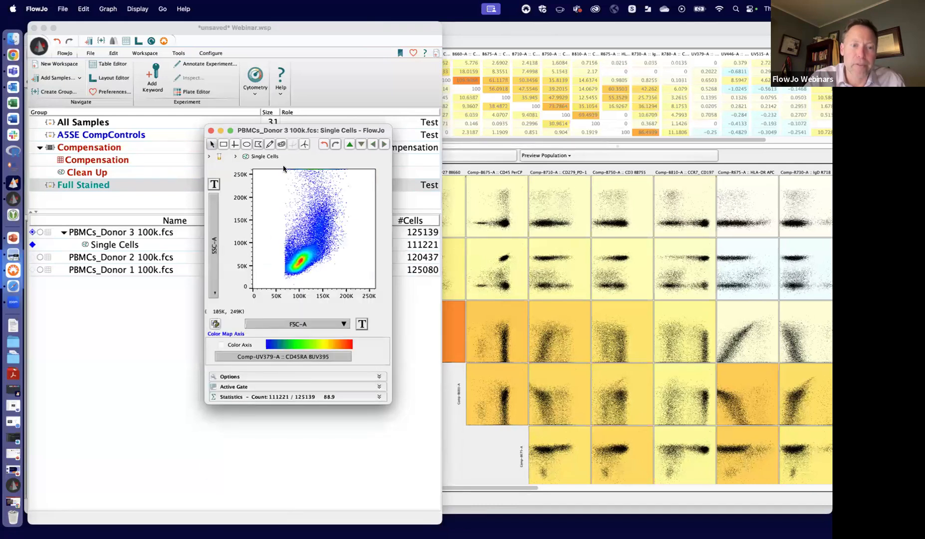
pyautogui.click(246, 144)
pyautogui.moveTo(286, 275); pyautogui.dragTo(333, 238)
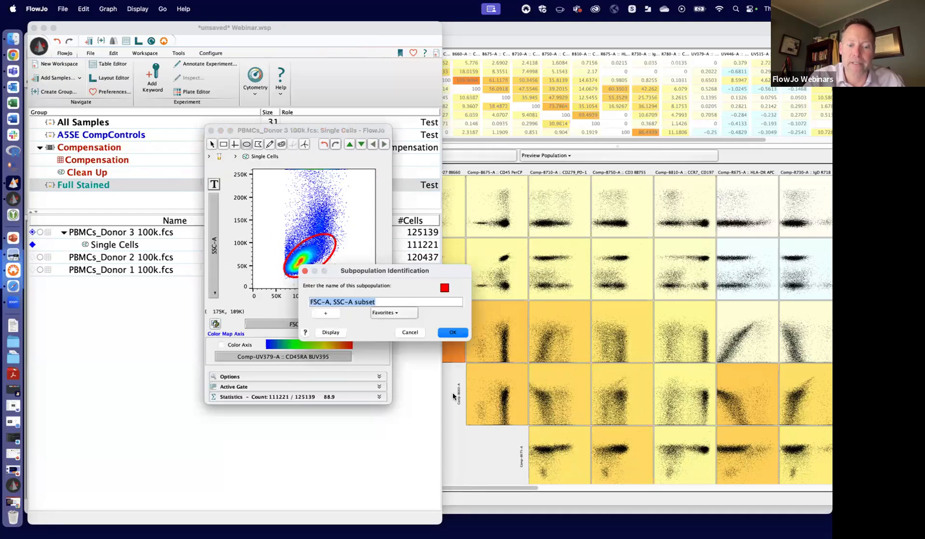
pyautogui.write('Clean Up')
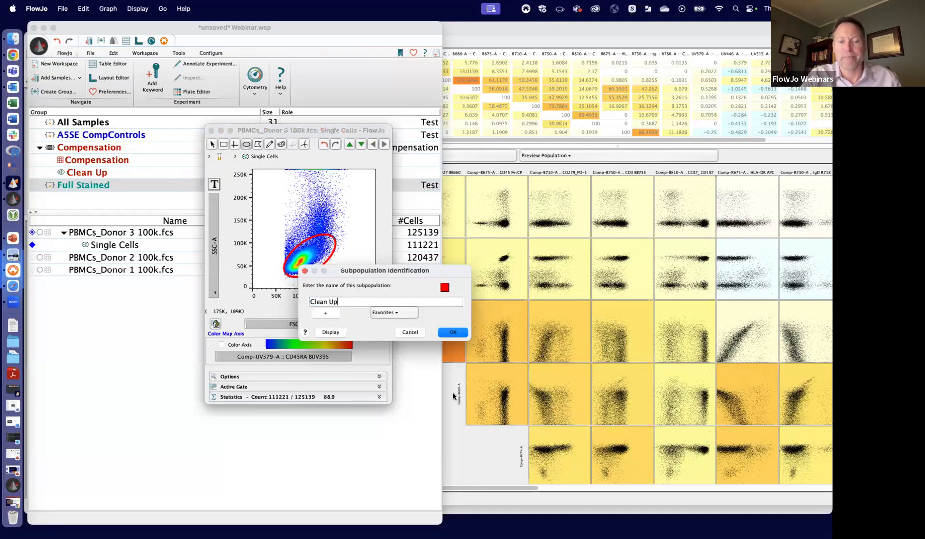
pyautogui.press('Return')
pyautogui.click(211, 131)
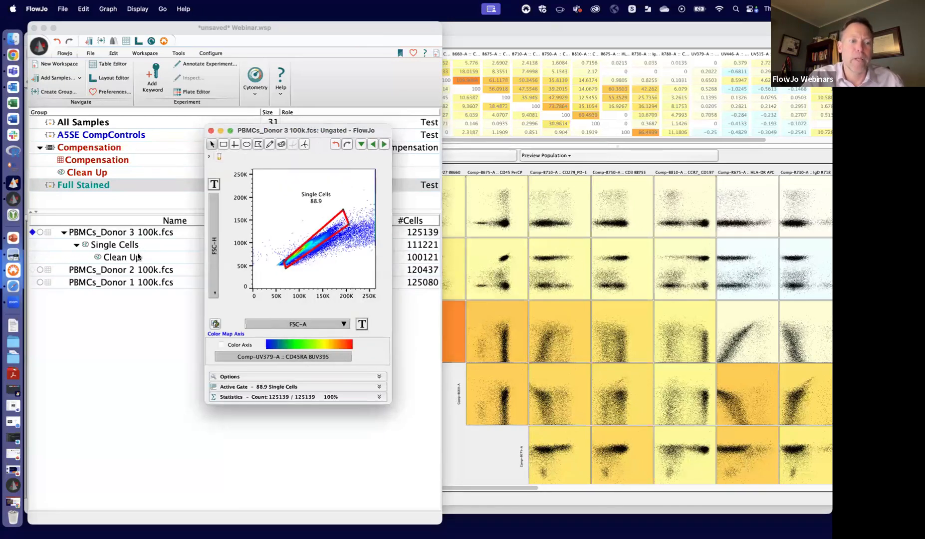
# - Copy the Single Cells and Clean Up gates of PBMCs_Donor 3 100k.fcs to the Full Stained group
pyautogui.click(137, 254)
pyautogui.moveTo(133, 248); pyautogui.dragTo(84, 185)
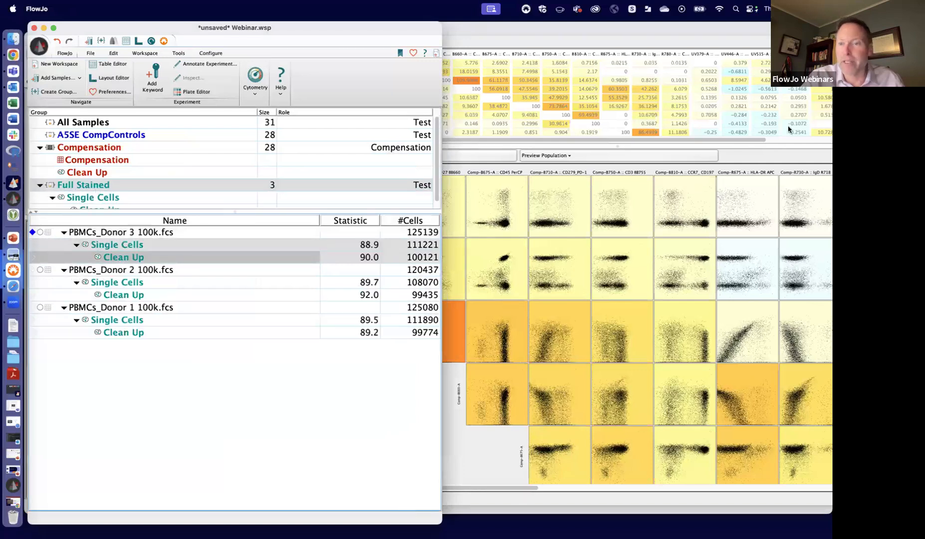
# - Set the matrix preview population to Single Cells/Clean Up and examine the plots of the further parameters
pyautogui.click(763, 158)
pyautogui.click(590, 160)
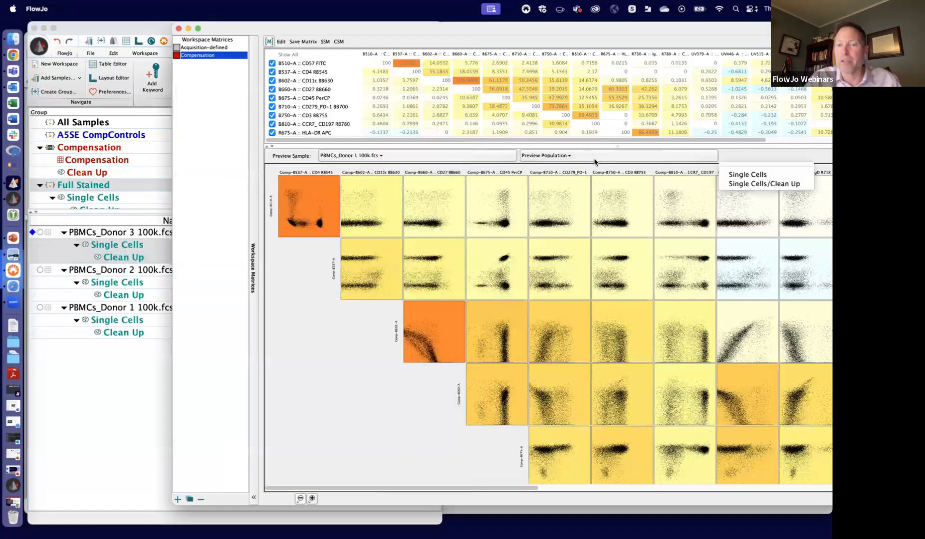
pyautogui.click(770, 184)
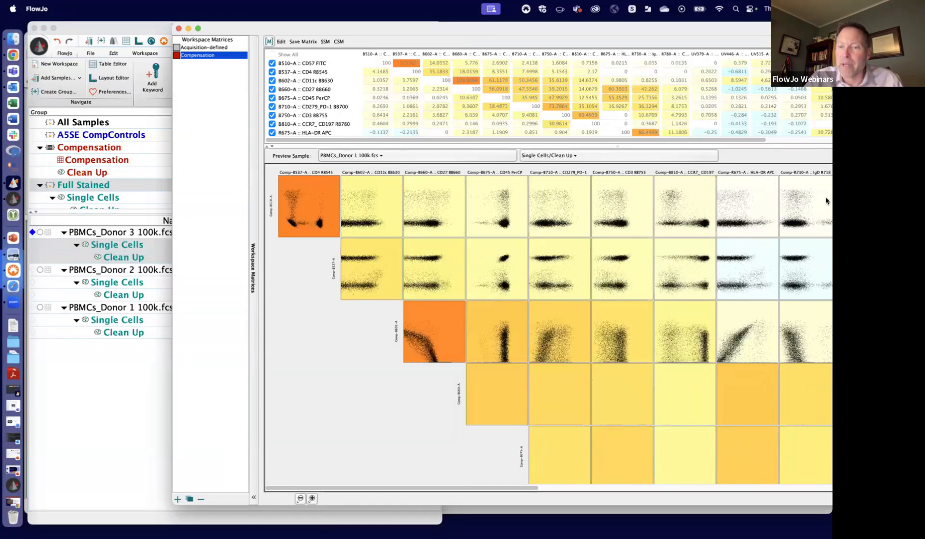
pyautogui.moveTo(683, 22); pyautogui.dragTo(504, 32)
pyautogui.moveTo(788, 230); pyautogui.dragTo(784, 262)
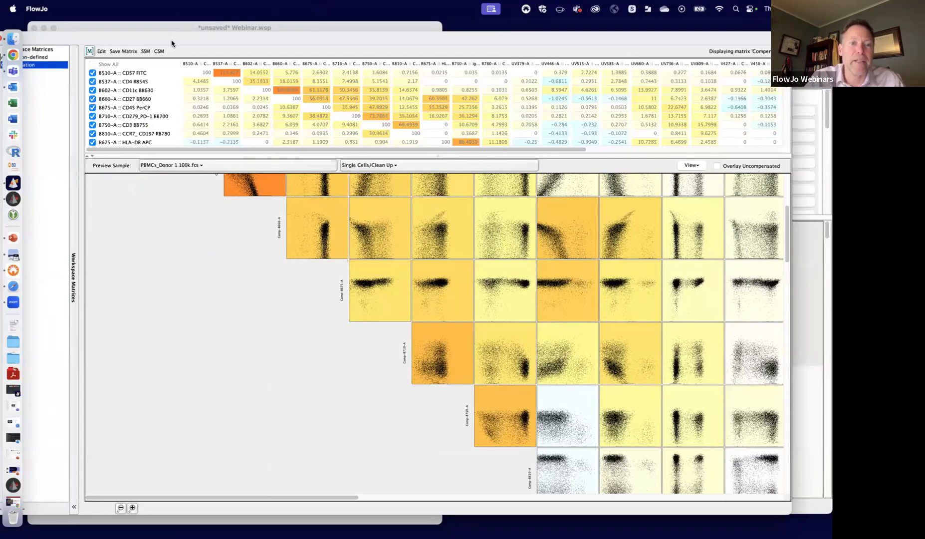
# - Open the Clean Up population of PBMCs_Donor 3 100k.fcs and plot SSC-A against Comp-B660-A :: CD27 BB660
pyautogui.moveTo(173, 41); pyautogui.dragTo(409, 47)
pyautogui.click(135, 263)
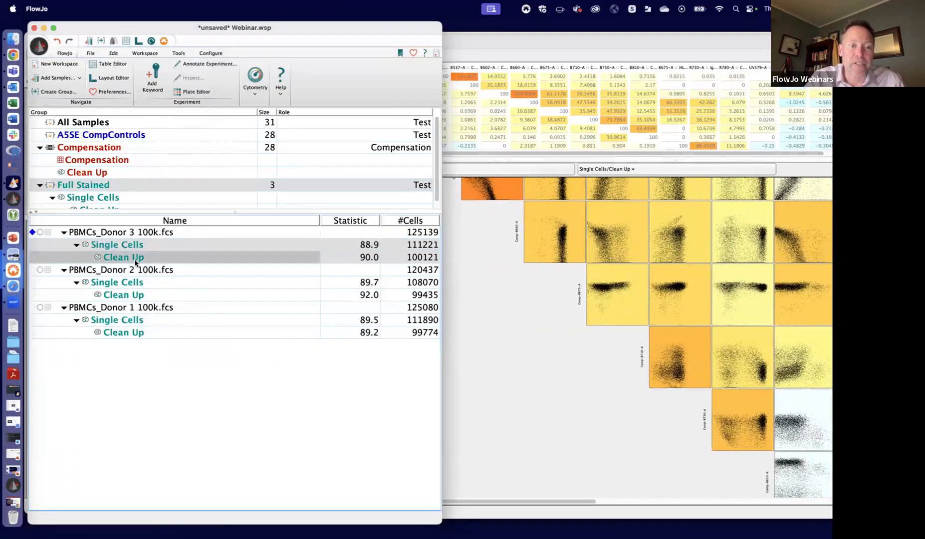
pyautogui.doubleClick(135, 257)
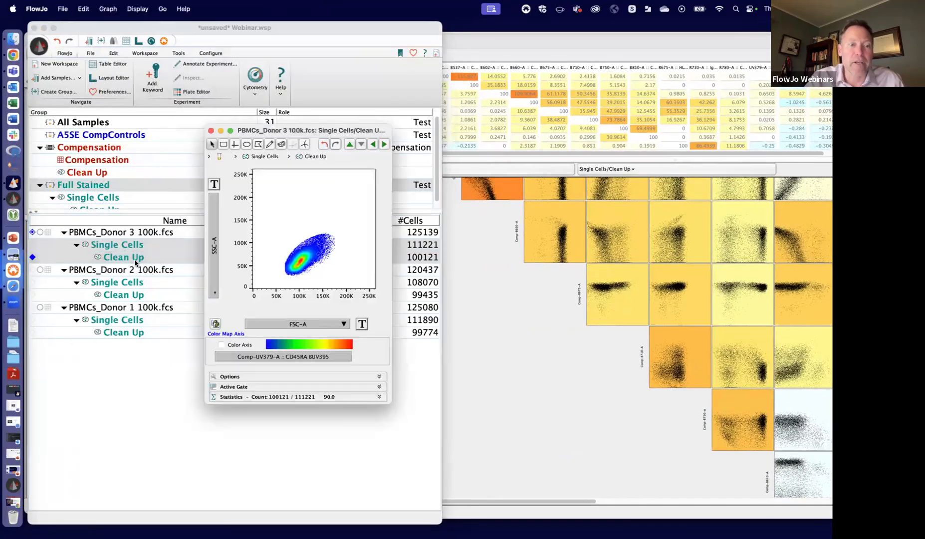
pyautogui.click(326, 324)
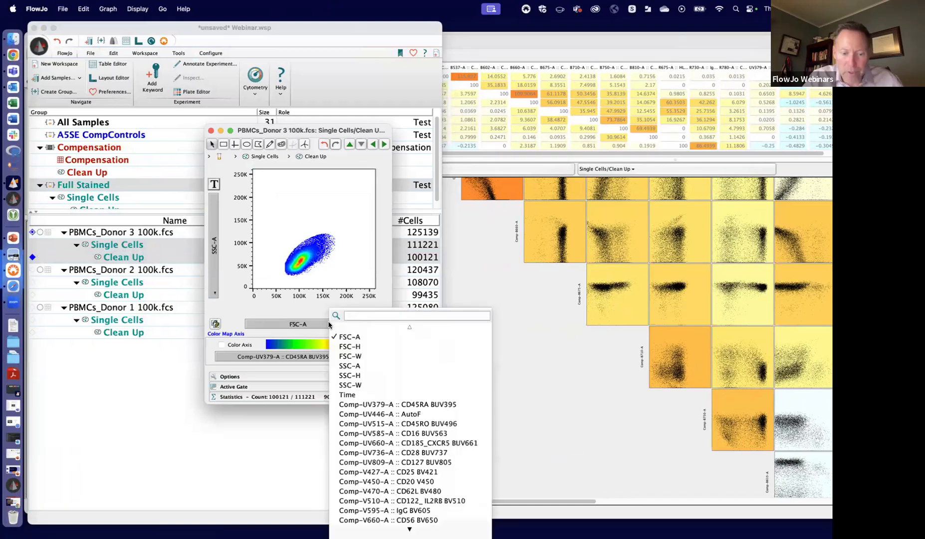
pyautogui.write('660')
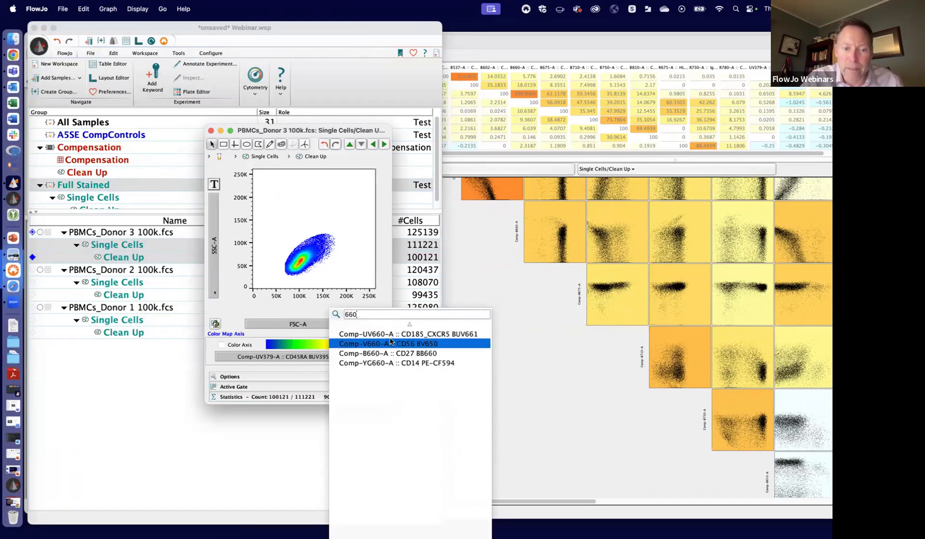
pyautogui.click(384, 353)
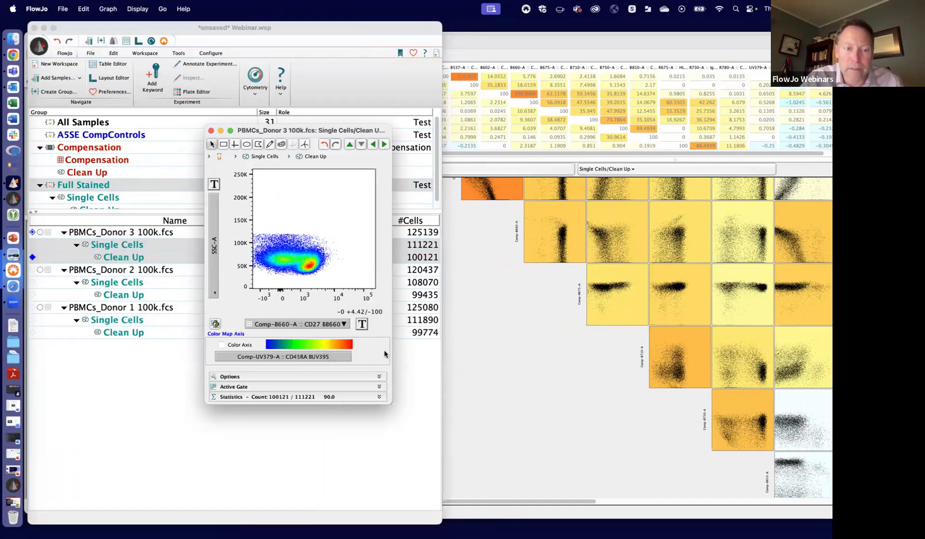
# - Set the width basis of the Comp-B660-A :: CD27 BB660 axis to -200, apply the transform and close the graph
pyautogui.click(361, 324)
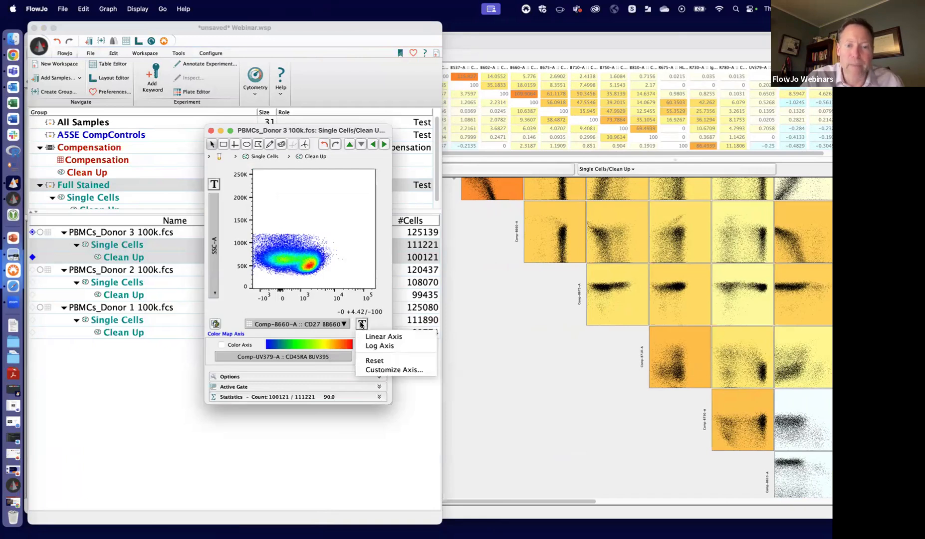
pyautogui.click(394, 370)
pyautogui.moveTo(162, 305); pyautogui.dragTo(169, 308)
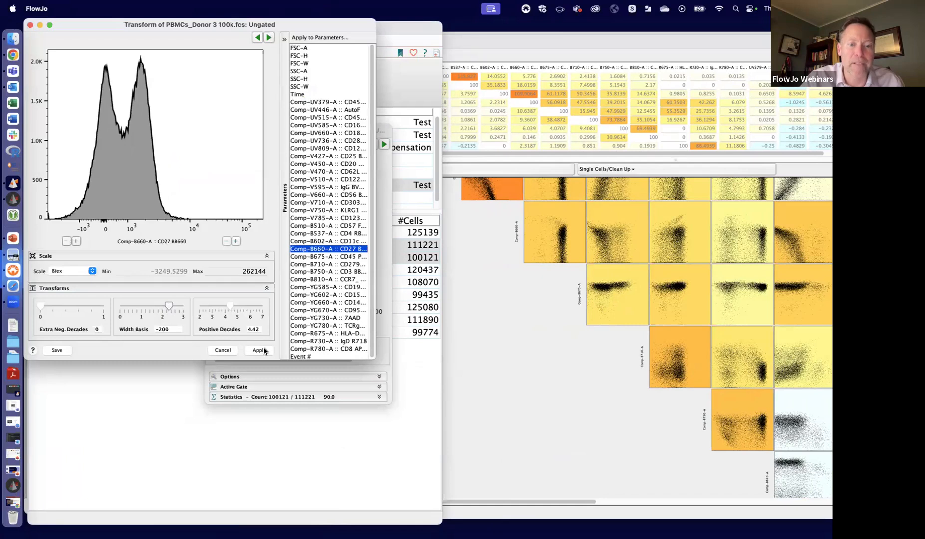
pyautogui.click(259, 350)
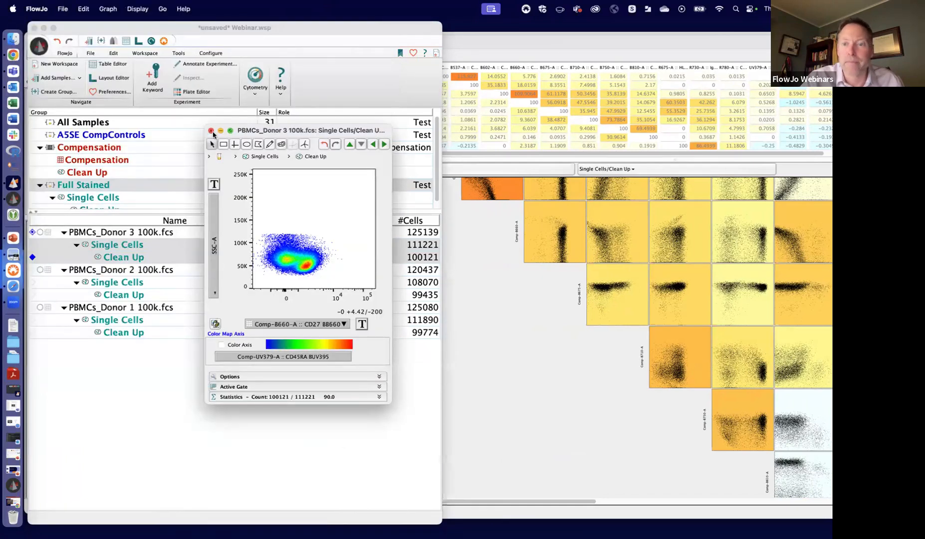
pyautogui.click(210, 130)
# - Set the matrix preview sample to PBMCs_Donor 2 100k.fcs and view its compensated plots
pyautogui.click(561, 172)
pyautogui.scroll(1, 588, 310)
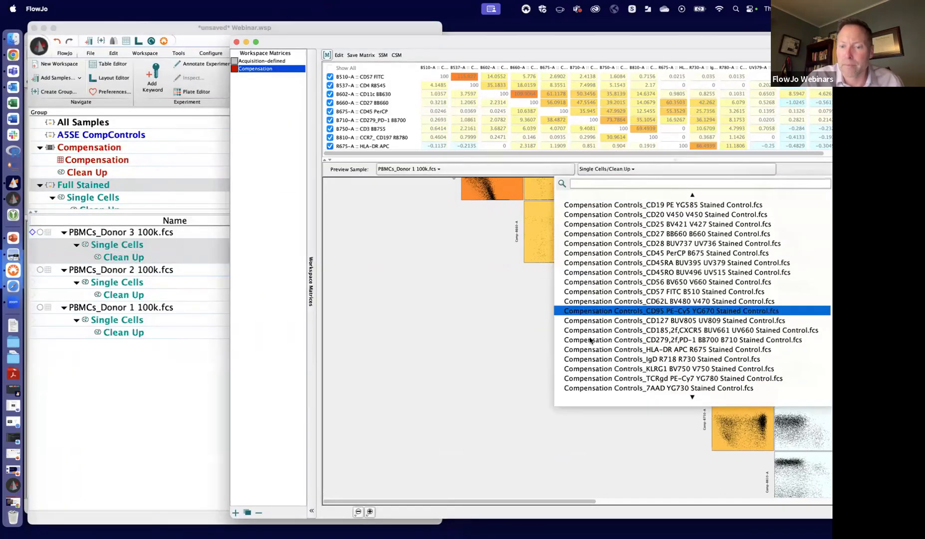
pyautogui.scroll(-3, 593, 402)
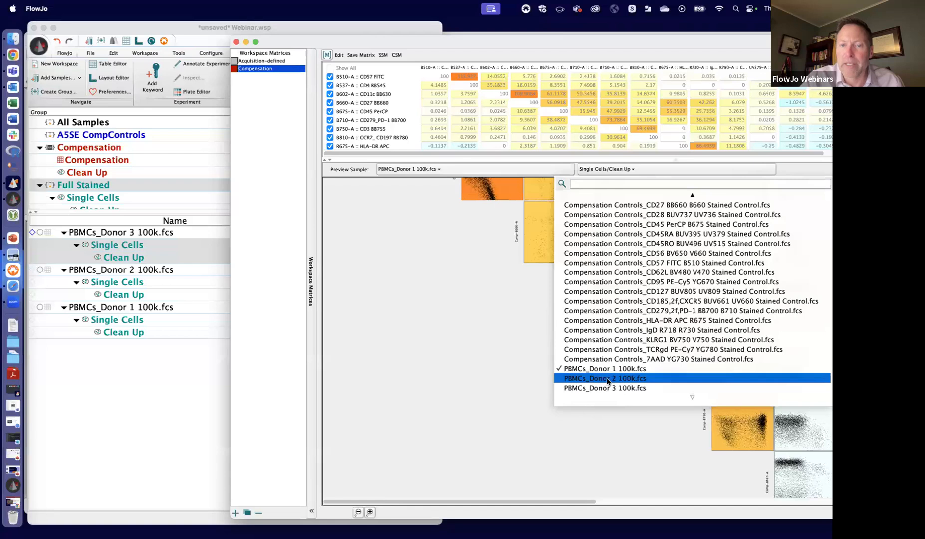
pyautogui.click(607, 381)
pyautogui.moveTo(655, 40); pyautogui.dragTo(474, 40)
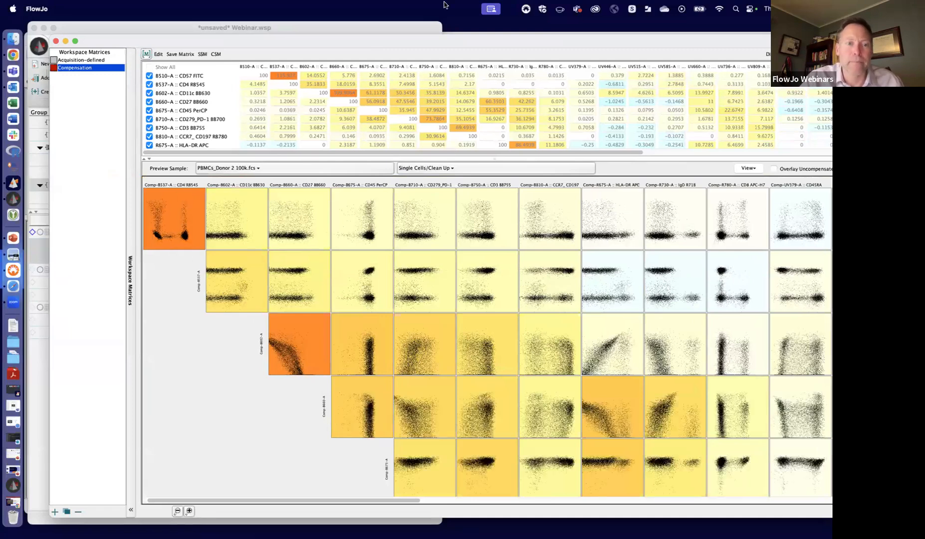
# - Move the matrix window and workspace out of the way, close the ungated Donor 3 graph and bring the Compensation control group forward
pyautogui.moveTo(216, 40); pyautogui.dragTo(335, 157)
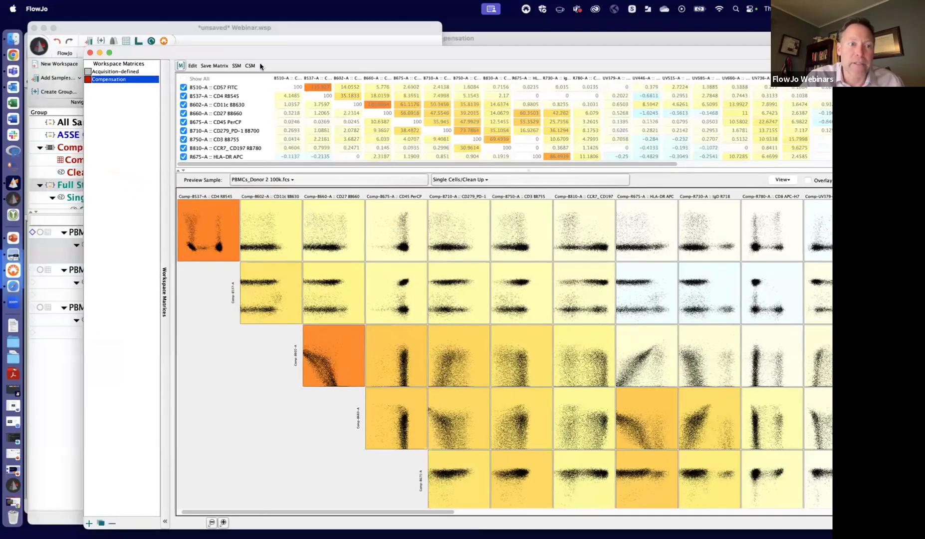
pyautogui.moveTo(225, 51); pyautogui.dragTo(315, 216)
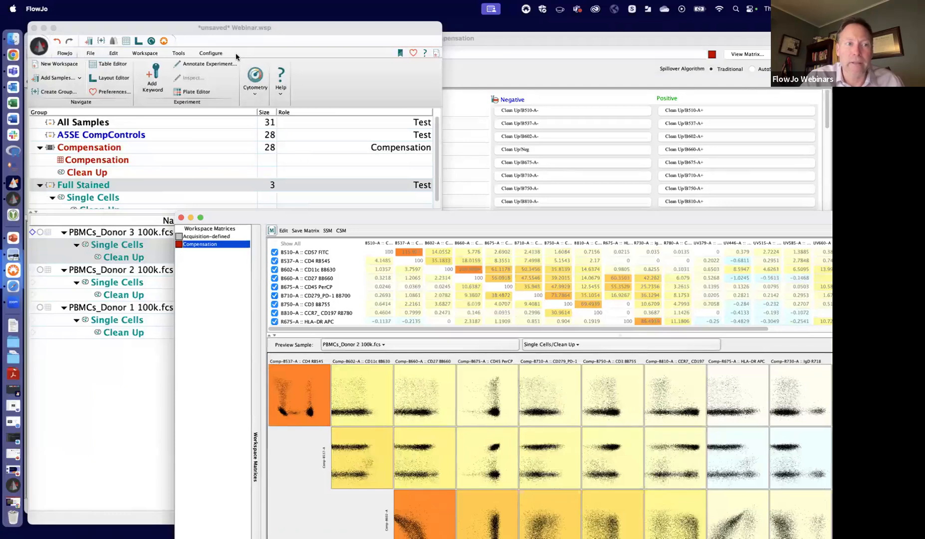
pyautogui.click(43, 27)
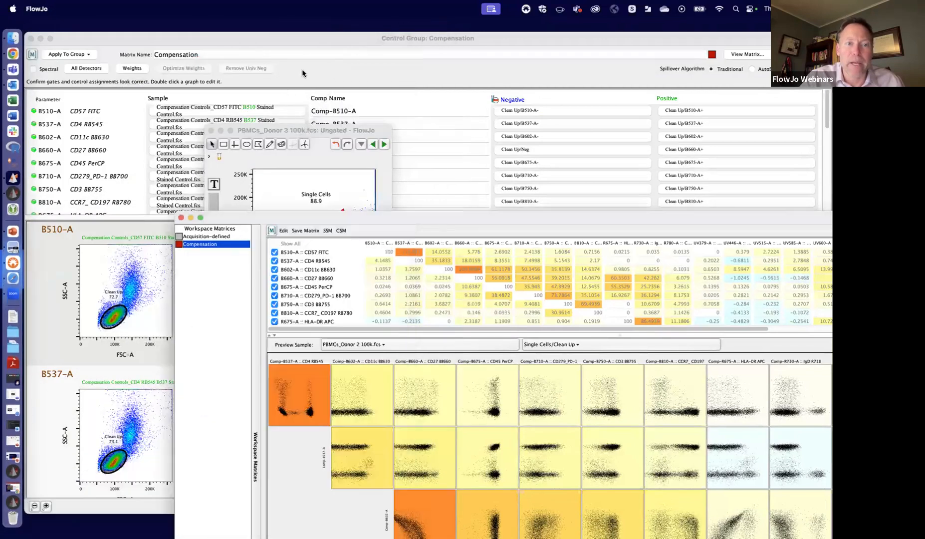
pyautogui.click(211, 131)
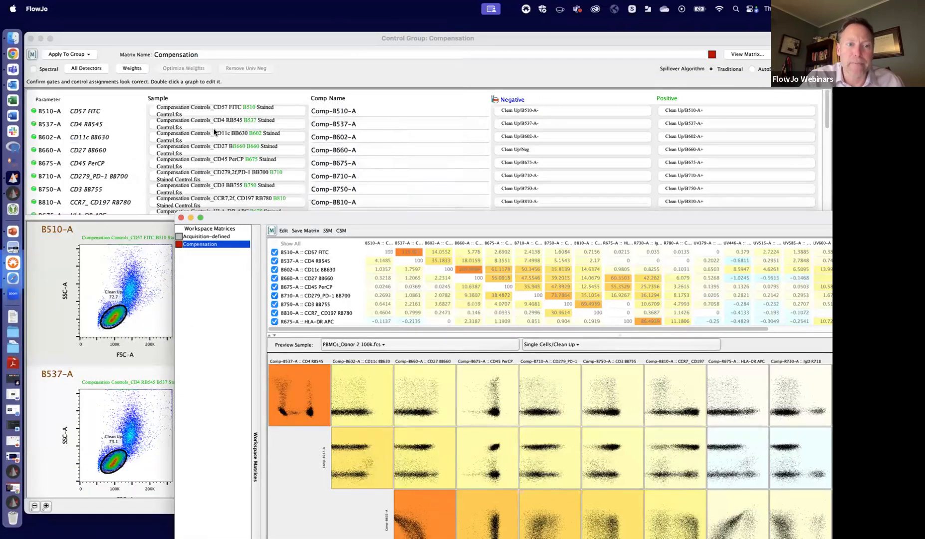
pyautogui.click(331, 73)
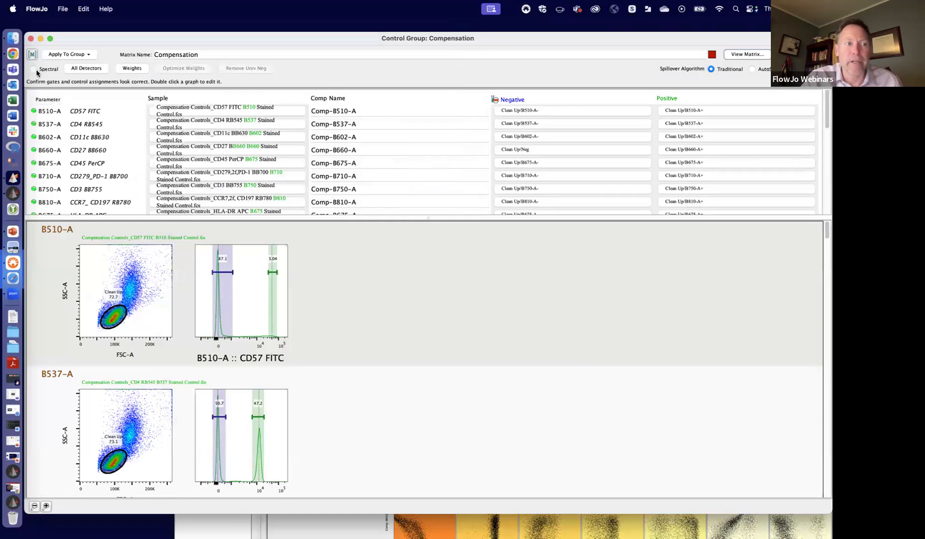
# - Select the AutoSpill/AutoSpread spillover algorithm for the Compensation-1 matrix and make its colour green
pyautogui.click(753, 70)
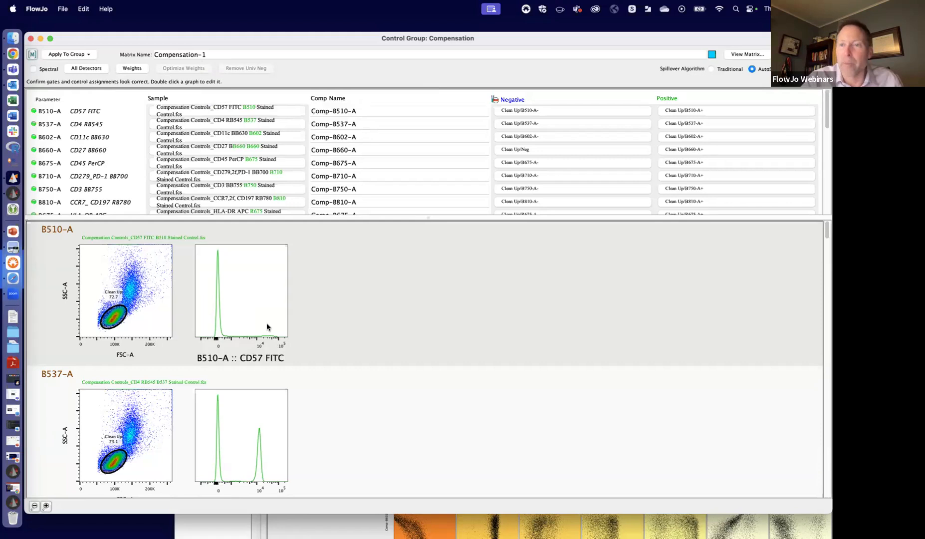
pyautogui.click(712, 54)
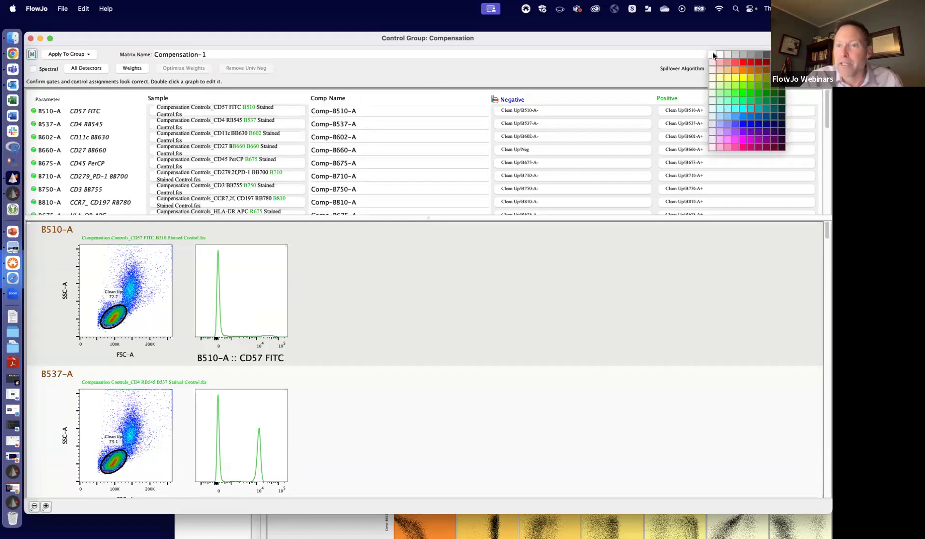
pyautogui.click(751, 93)
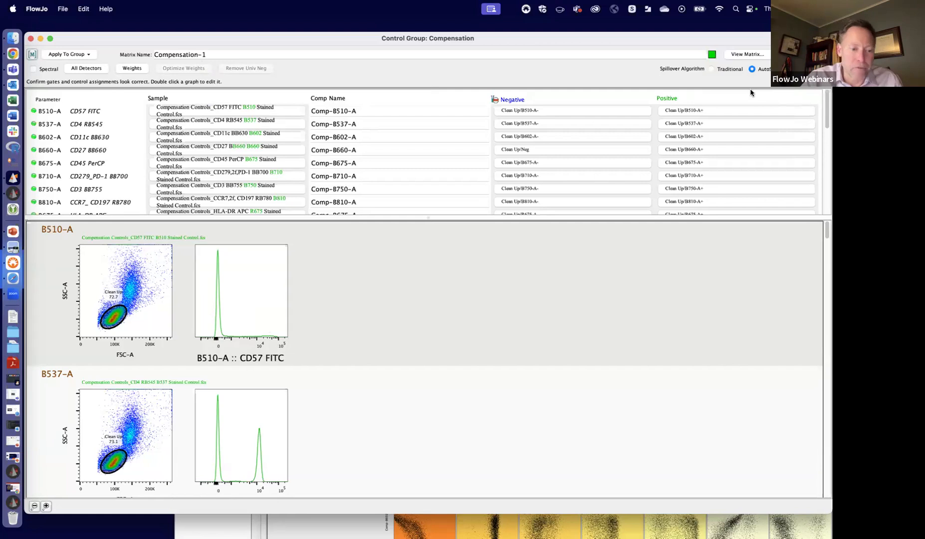
# - Try to calculate the Compensation-1 matrix with AutoSpill and cancel the running calculation
pyautogui.click(750, 56)
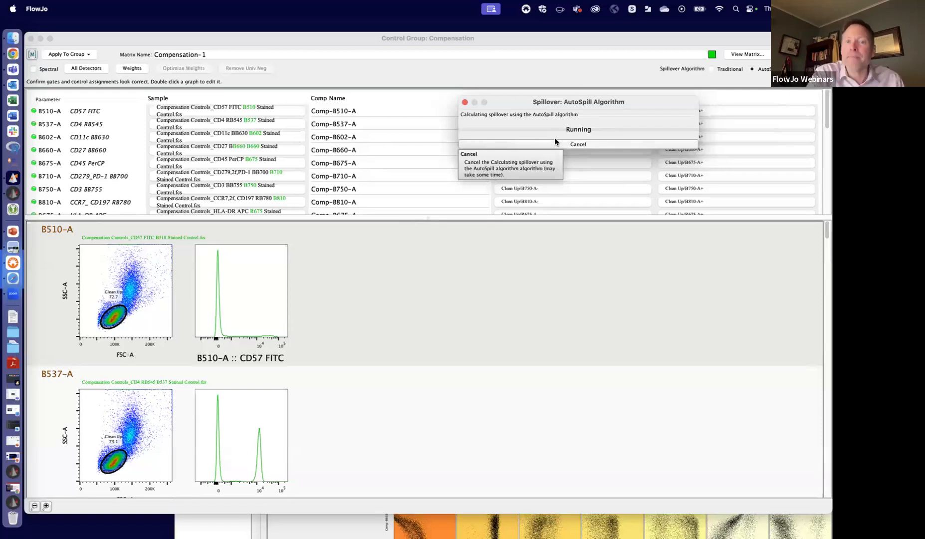
pyautogui.moveTo(641, 100); pyautogui.dragTo(601, 82)
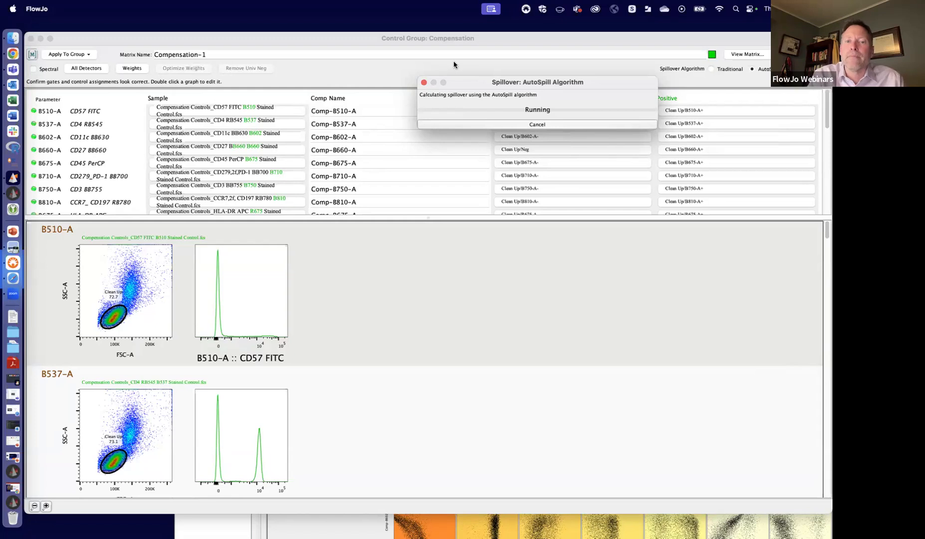
pyautogui.moveTo(472, 83); pyautogui.dragTo(490, 72)
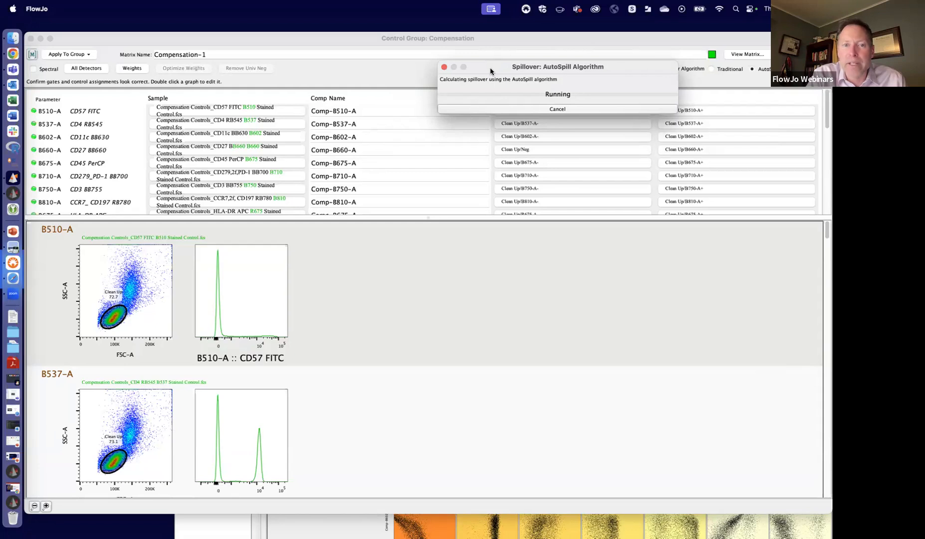
pyautogui.click(558, 109)
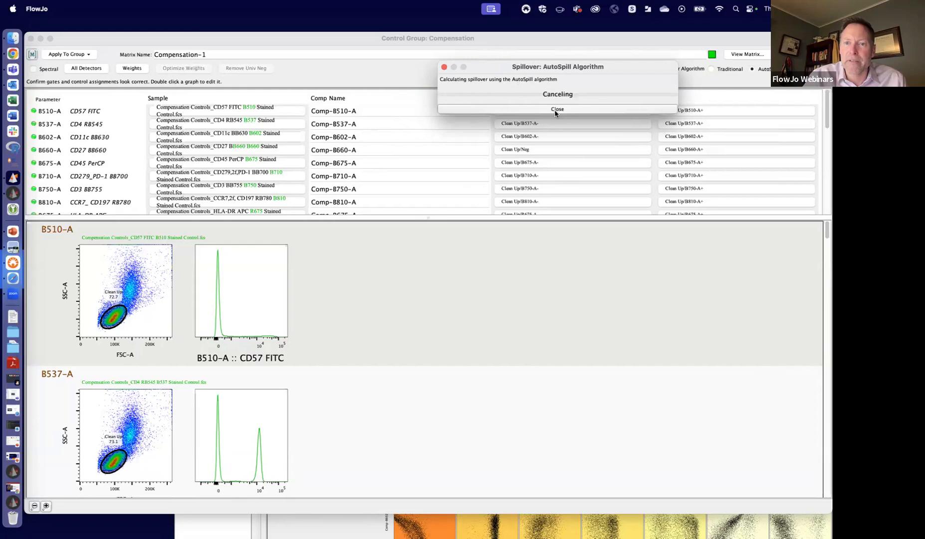
pyautogui.click(557, 109)
# - Enable the Spectral option for the Compensation-1 matrix and minimize the control group window
pyautogui.click(32, 69)
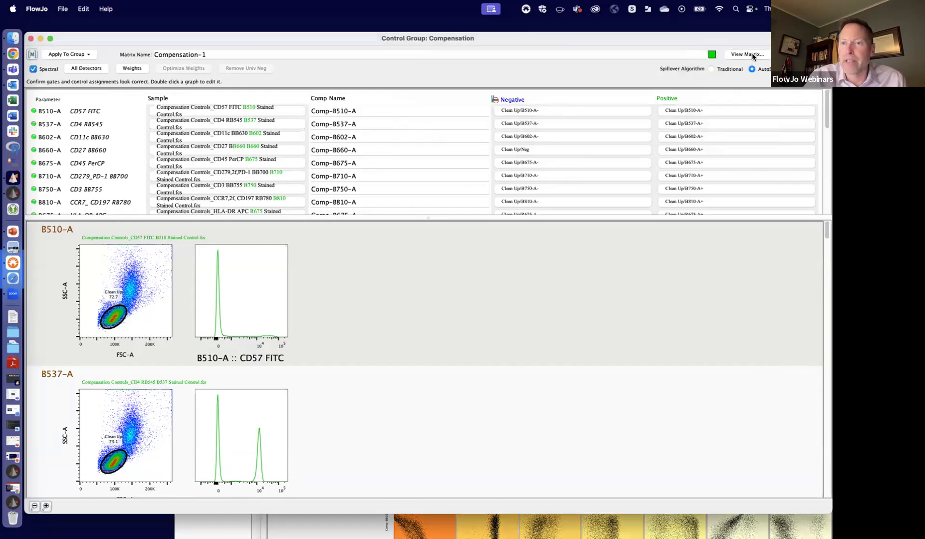
pyautogui.moveTo(743, 35); pyautogui.dragTo(743, 80)
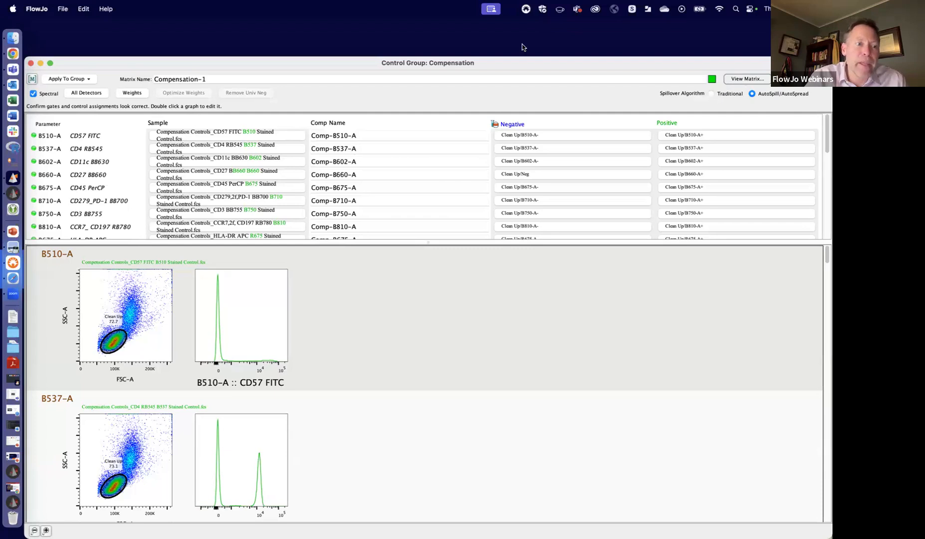
pyautogui.click(40, 62)
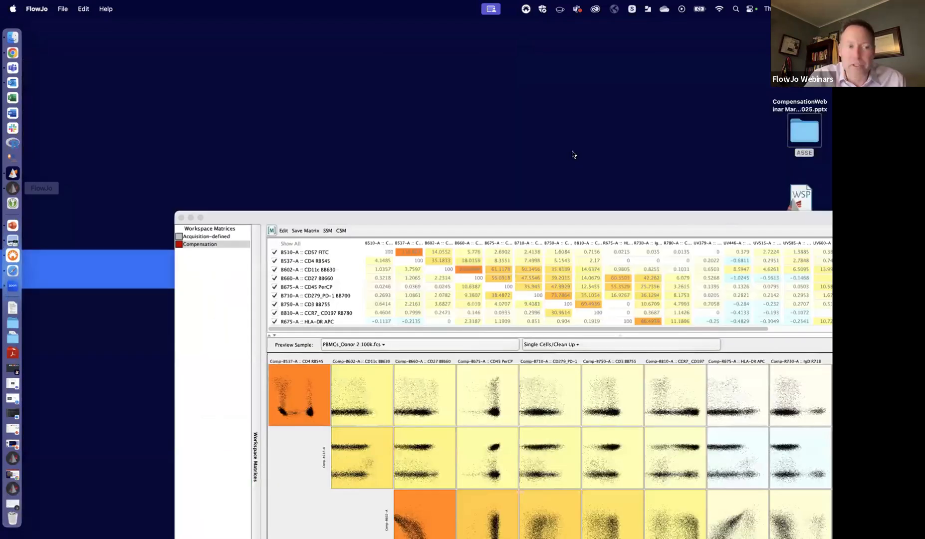
# - Bring CompWebinar.wsp and the unsaved Webinar.wsp forward and arrange the two workspaces side by side, with the matrix window behind them
pyautogui.moveTo(731, 215); pyautogui.dragTo(573, 152)
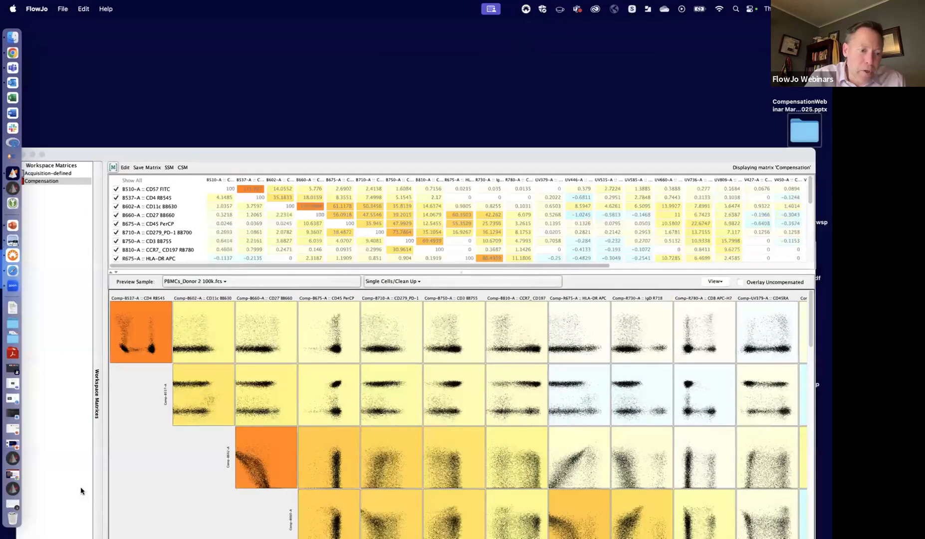
pyautogui.click(14, 458)
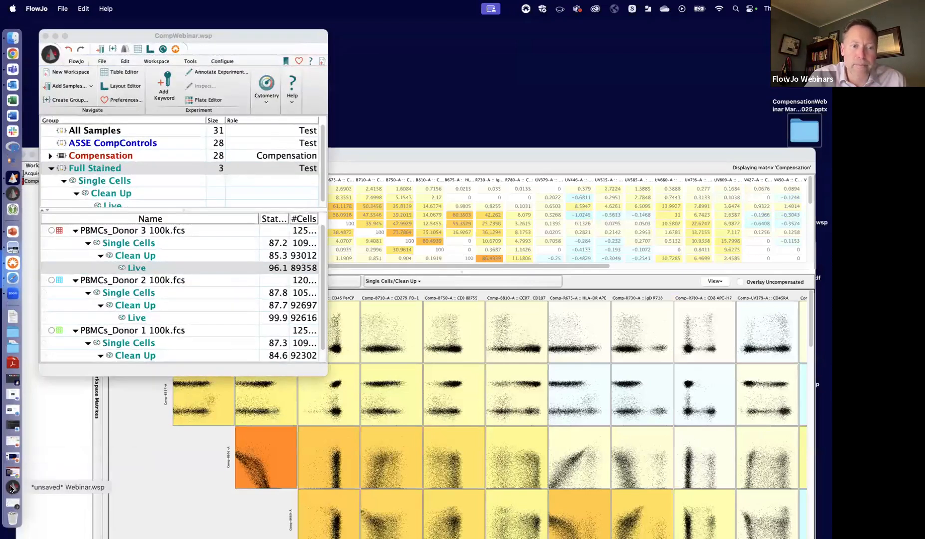
pyautogui.click(11, 488)
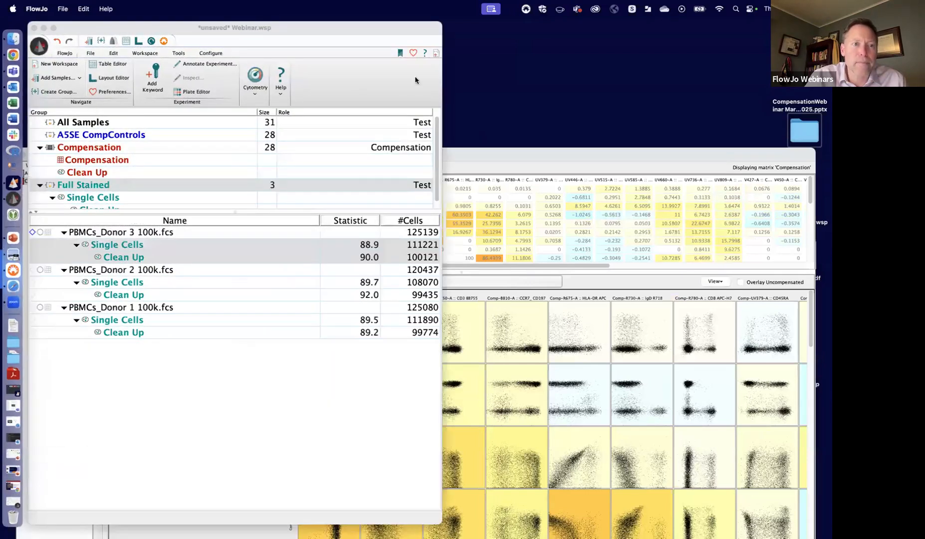
pyautogui.moveTo(133, 33); pyautogui.dragTo(417, 80)
pyautogui.click(233, 39)
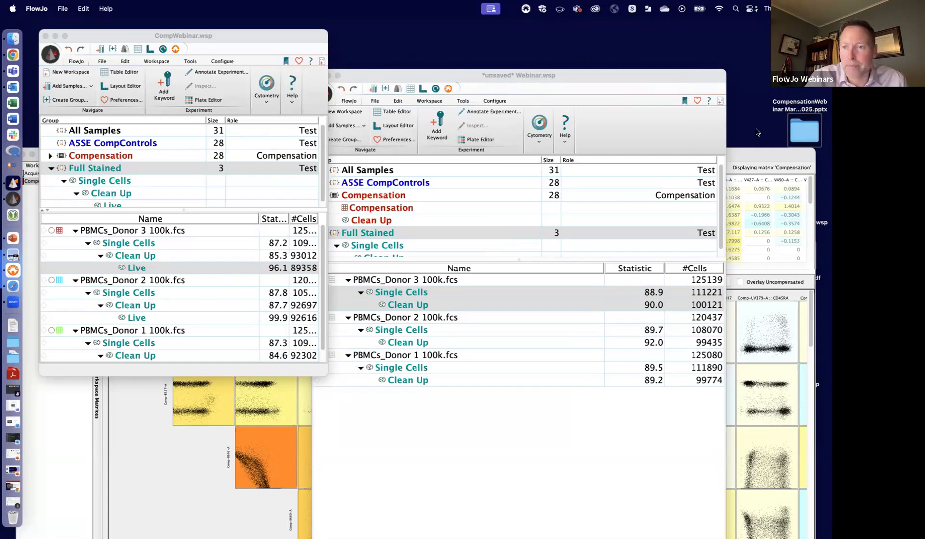
pyautogui.click(761, 155)
pyautogui.moveTo(109, 155); pyautogui.dragTo(425, 99)
pyautogui.moveTo(338, 106); pyautogui.dragTo(339, 105)
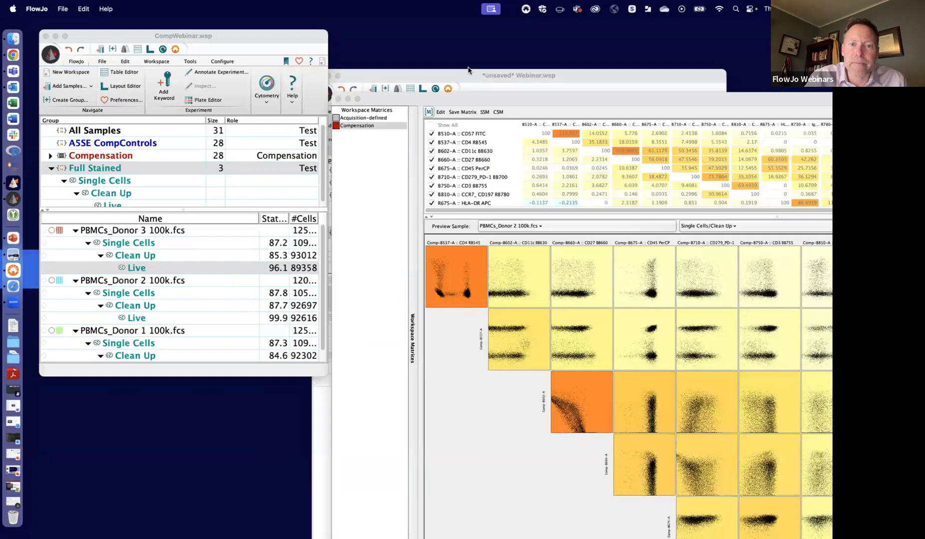
pyautogui.moveTo(467, 74); pyautogui.dragTo(519, 51)
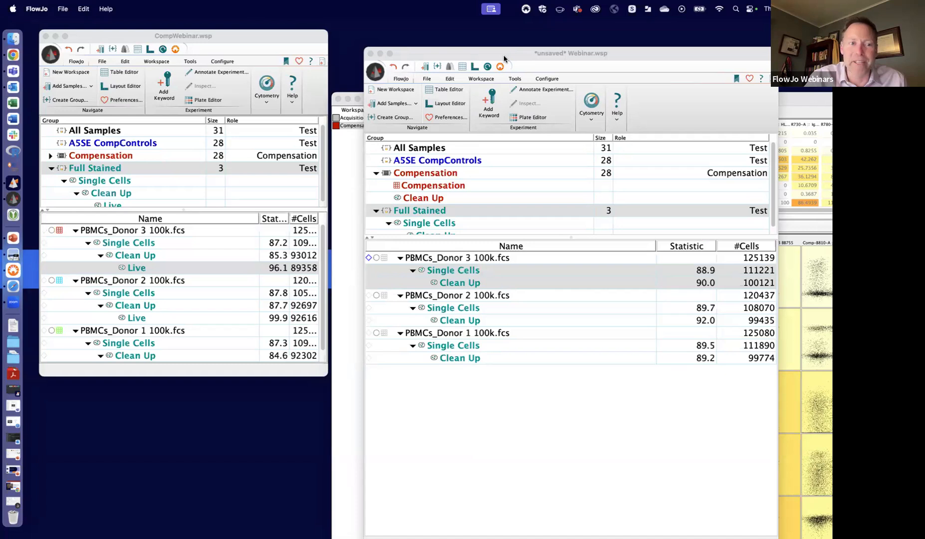
# - Force quit the unresponsive FlowJo application and close the list of applications that can be force quit
pyautogui.click(328, 22)
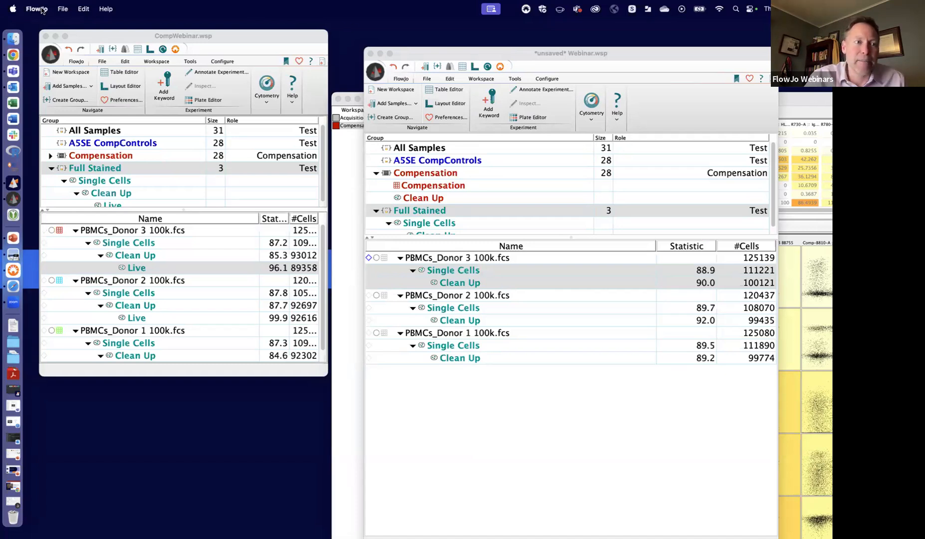
pyautogui.click(29, 19)
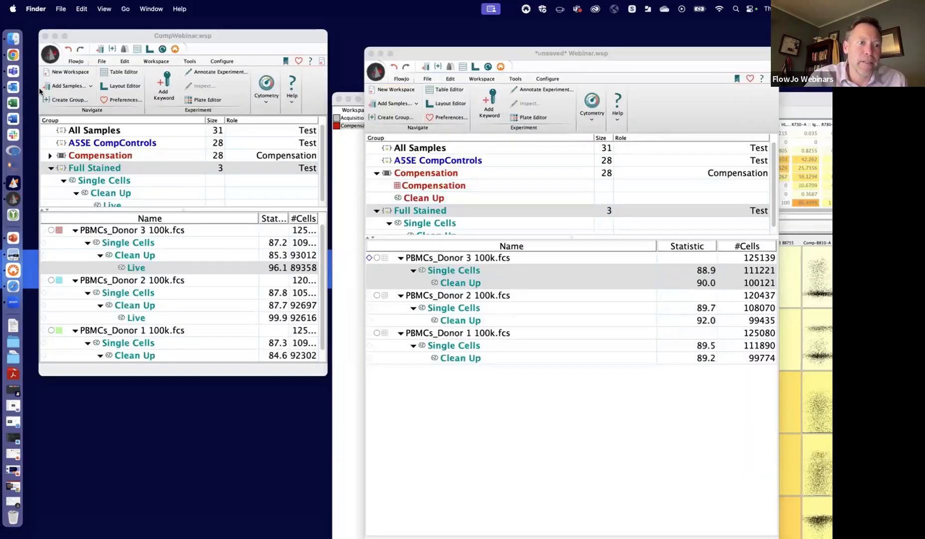
pyautogui.click(13, 8)
pyautogui.click(51, 87)
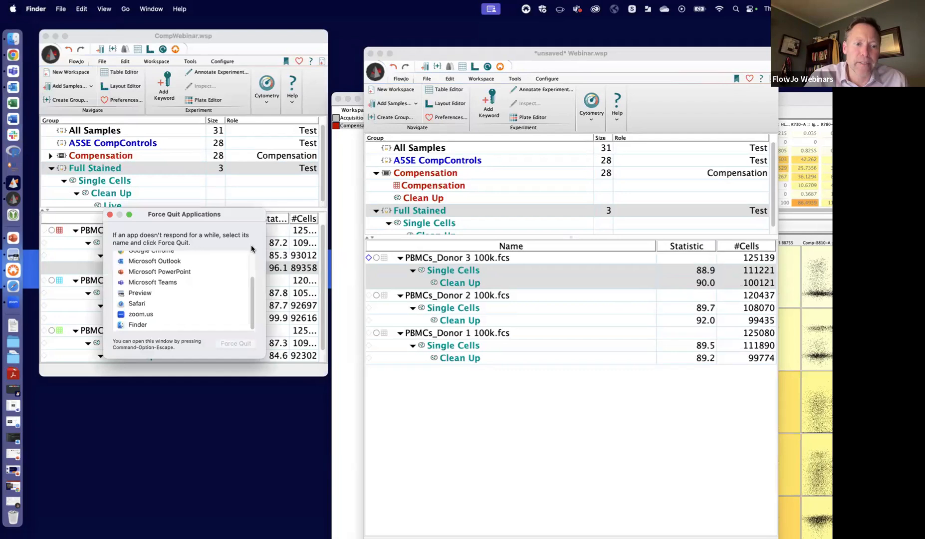
pyautogui.click(161, 267)
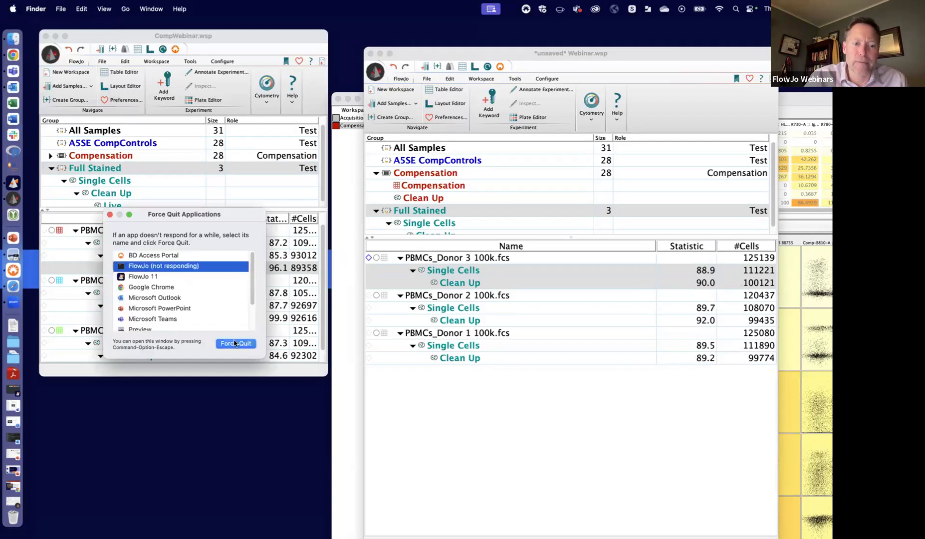
pyautogui.click(234, 344)
pyautogui.click(255, 297)
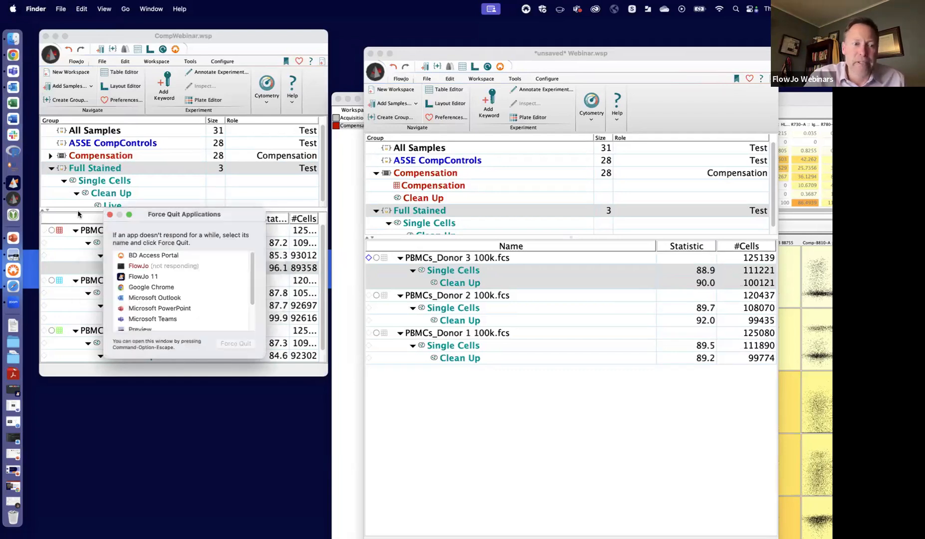
pyautogui.click(110, 216)
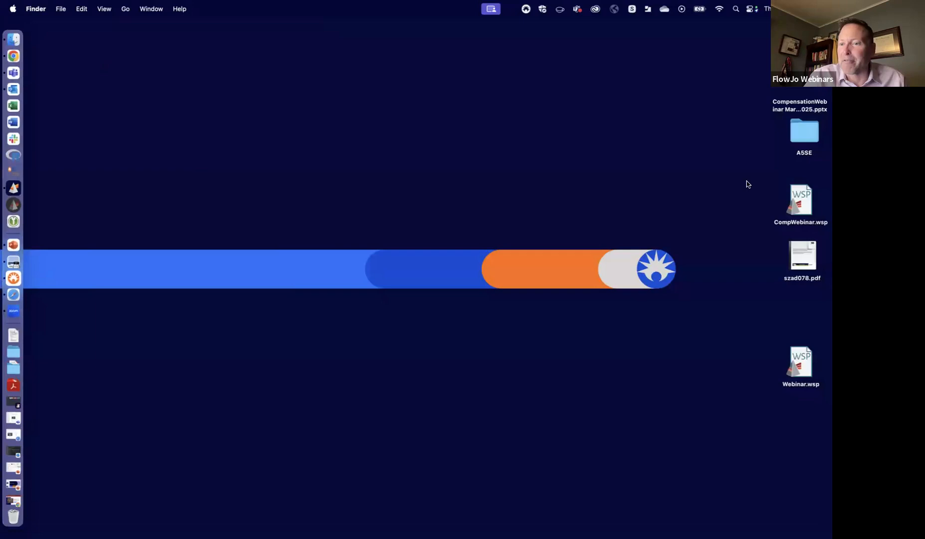
# - Reopen the CompWebinar.wsp workspace from the desktop and enlarge its window to show more samples
pyautogui.click(797, 198)
pyautogui.doubleClick(797, 198)
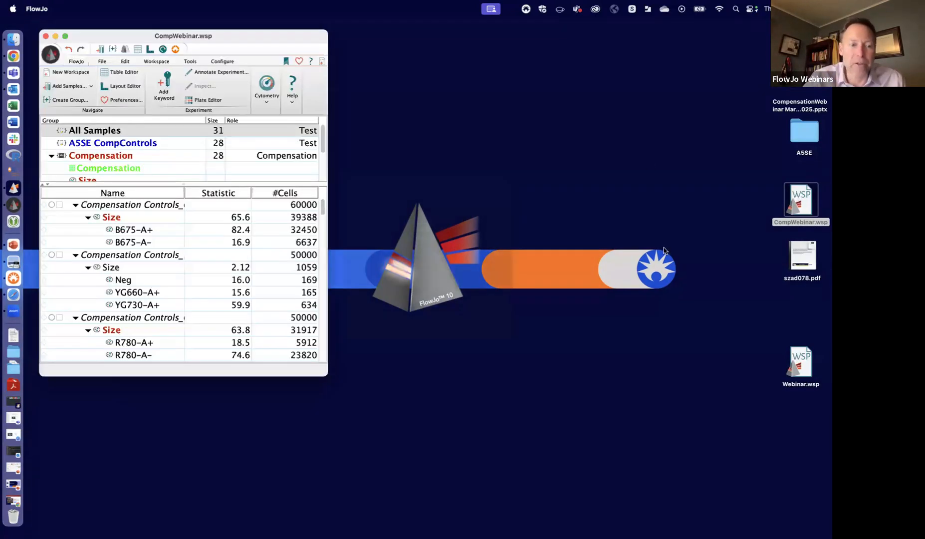
pyautogui.moveTo(322, 374); pyautogui.dragTo(425, 501)
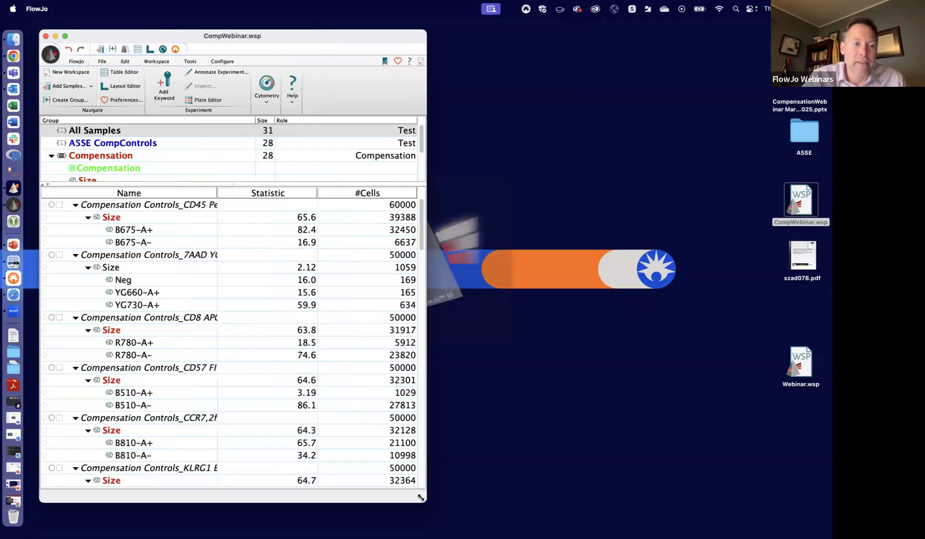
# - Open the matrix window from the CD45 PerCP control and view Trad_Gates, Trad_AutoSpill, Spectral_Autospill and Spectral_gates in turn
pyautogui.doubleClick(59, 206)
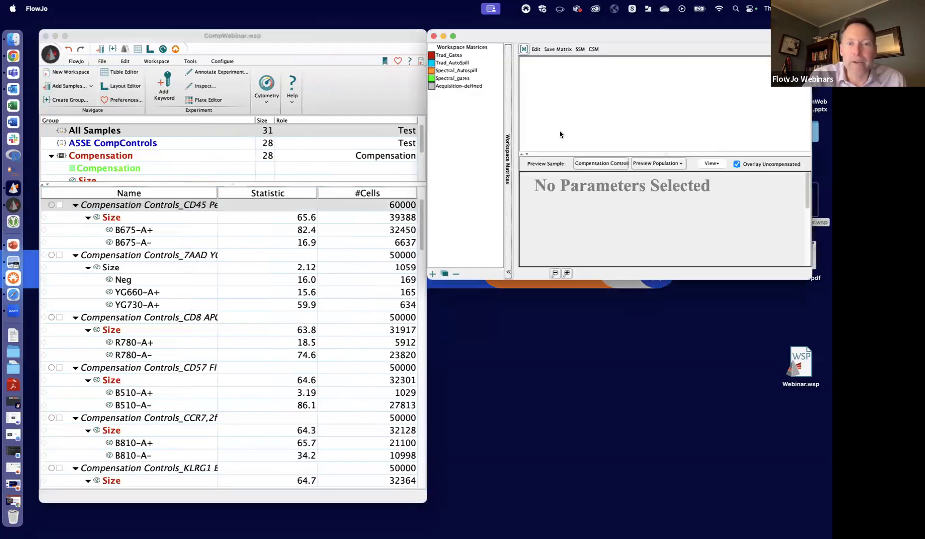
pyautogui.moveTo(656, 36); pyautogui.dragTo(594, 63)
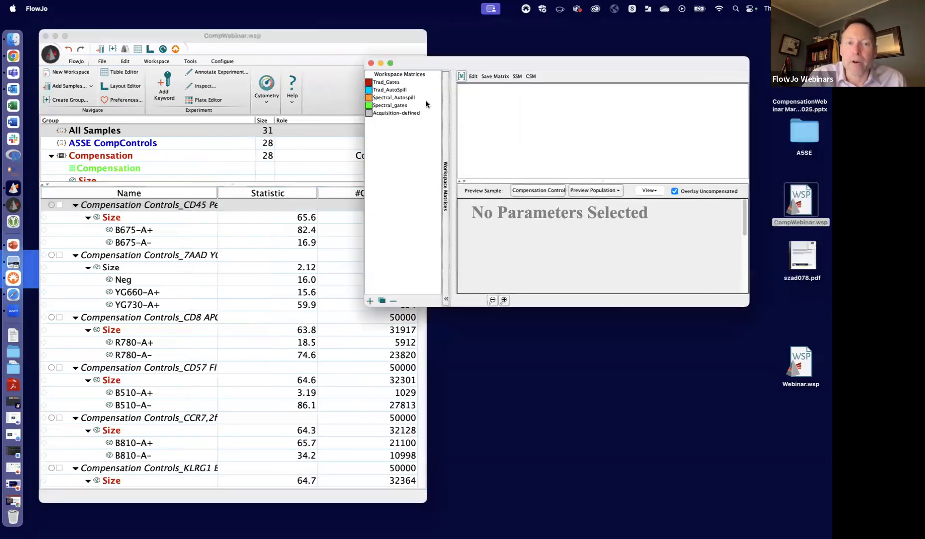
pyautogui.click(392, 83)
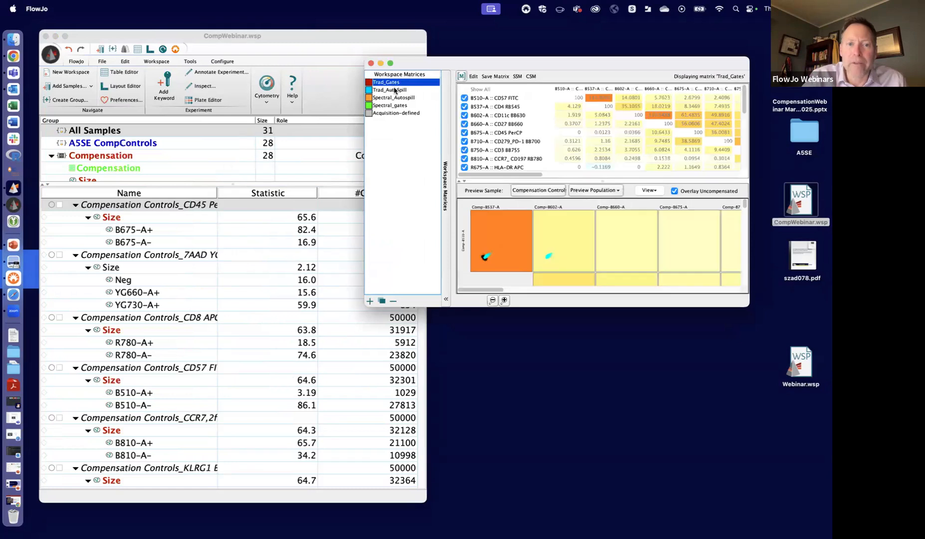
pyautogui.click(395, 90)
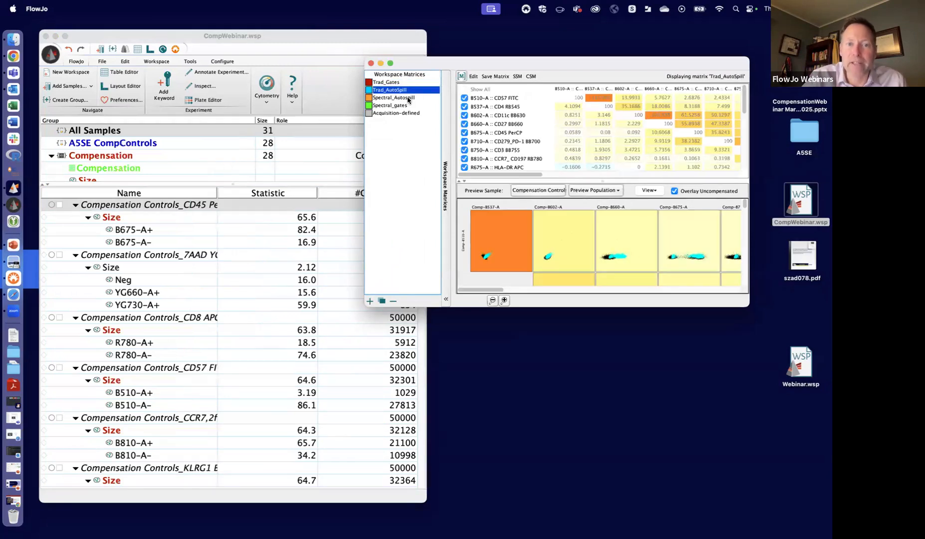
pyautogui.click(409, 98)
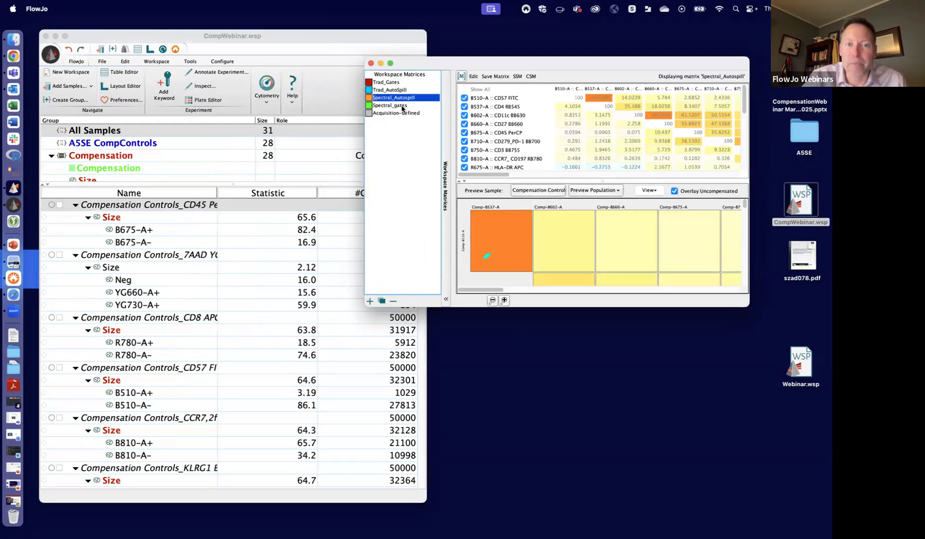
pyautogui.click(402, 106)
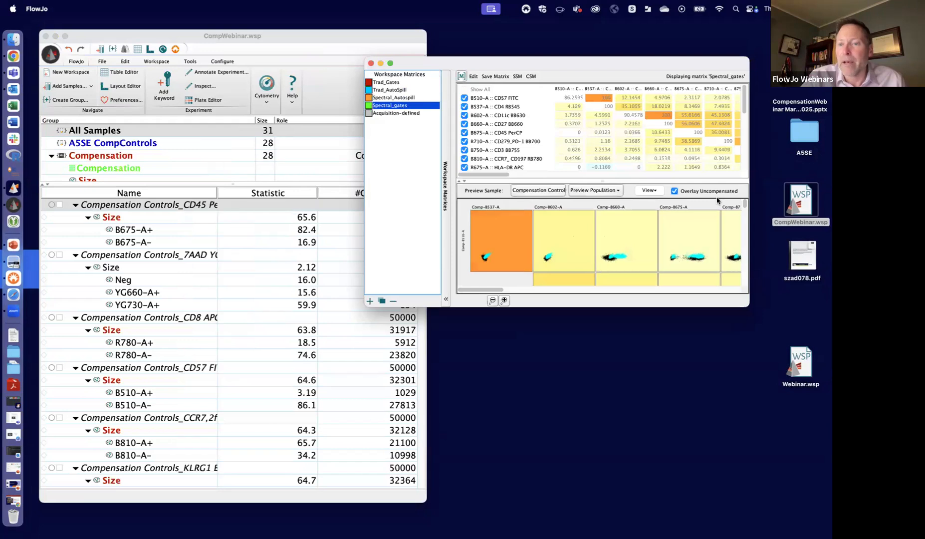
# - Turn off the uncompensated overlay and enlarge the matrix window to span most of the screen
pyautogui.click(675, 191)
pyautogui.moveTo(748, 305); pyautogui.dragTo(827, 401)
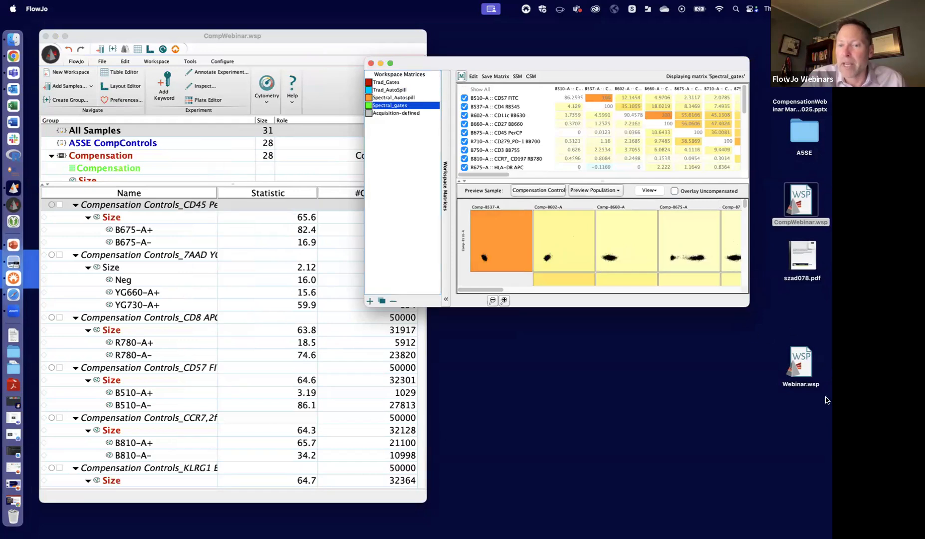
pyautogui.moveTo(598, 69); pyautogui.dragTo(245, 53)
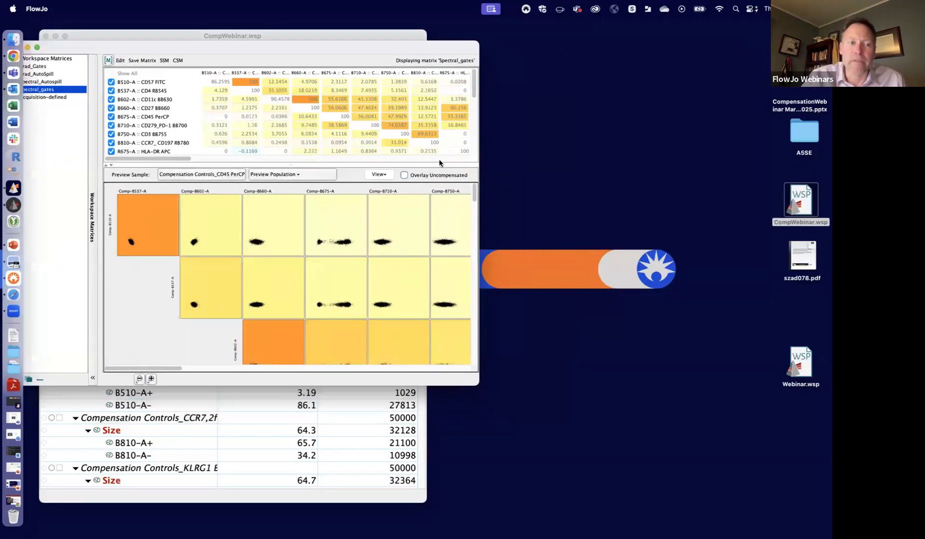
pyautogui.moveTo(479, 378); pyautogui.dragTo(832, 468)
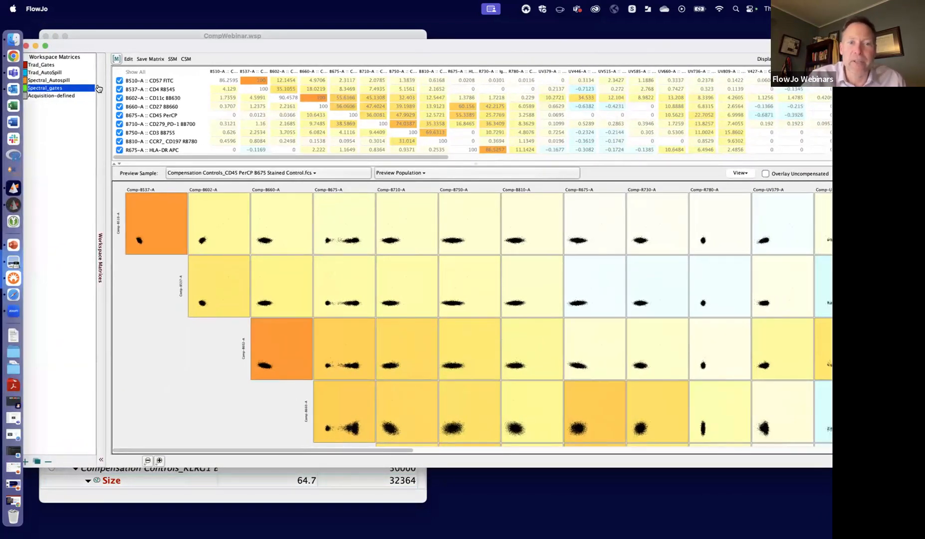
# - Display the SSM for the Spectral_gates matrix and examine its values through to the last columns
pyautogui.click(172, 59)
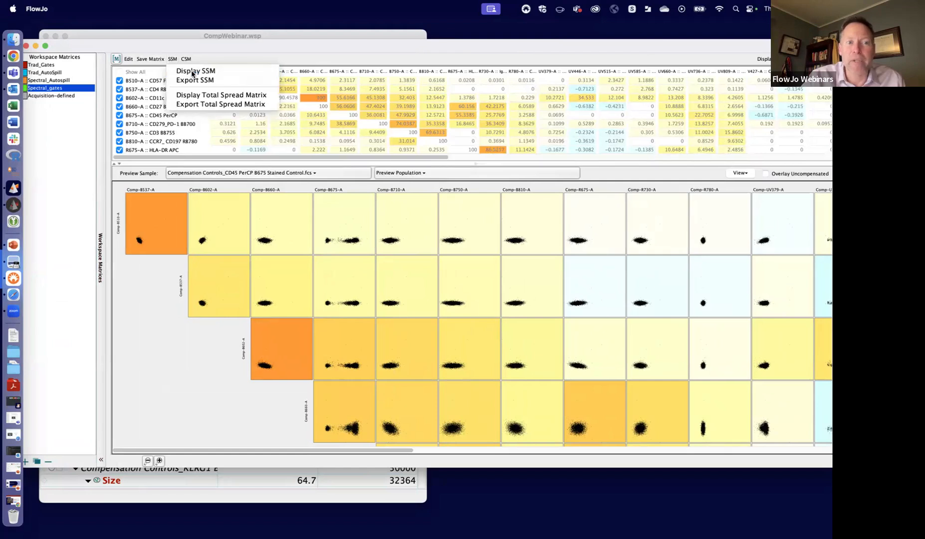
pyautogui.click(193, 72)
pyautogui.scroll(-1, 477, 125)
pyautogui.scroll(2, 478, 126)
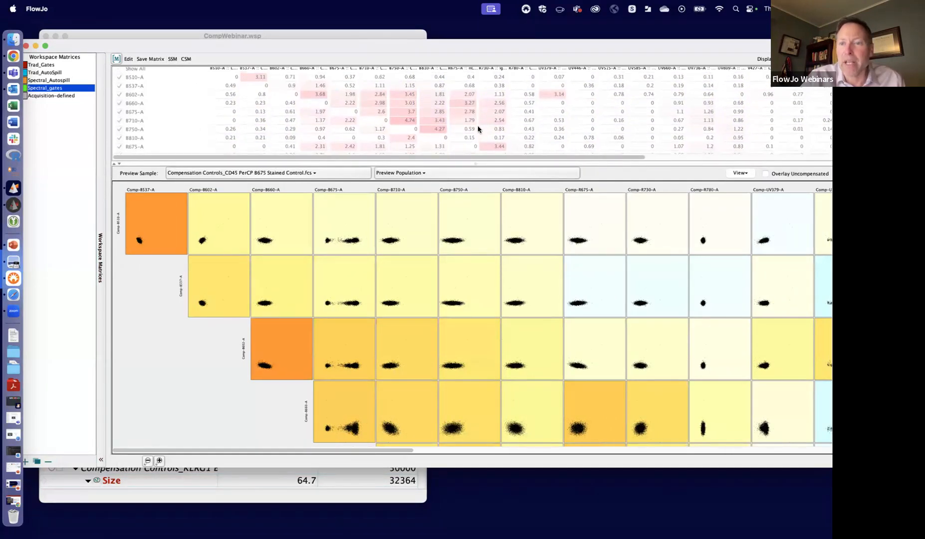
pyautogui.moveTo(486, 157); pyautogui.dragTo(672, 157)
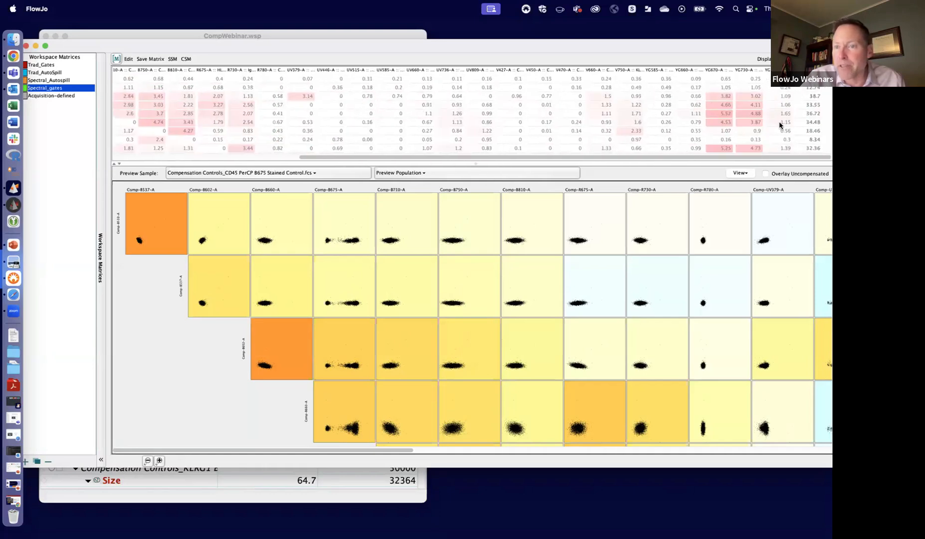
# - Enlarge the SSM table area above the preview plots and look through the plots of the CD45 PerCP control
pyautogui.moveTo(756, 160); pyautogui.dragTo(763, 232)
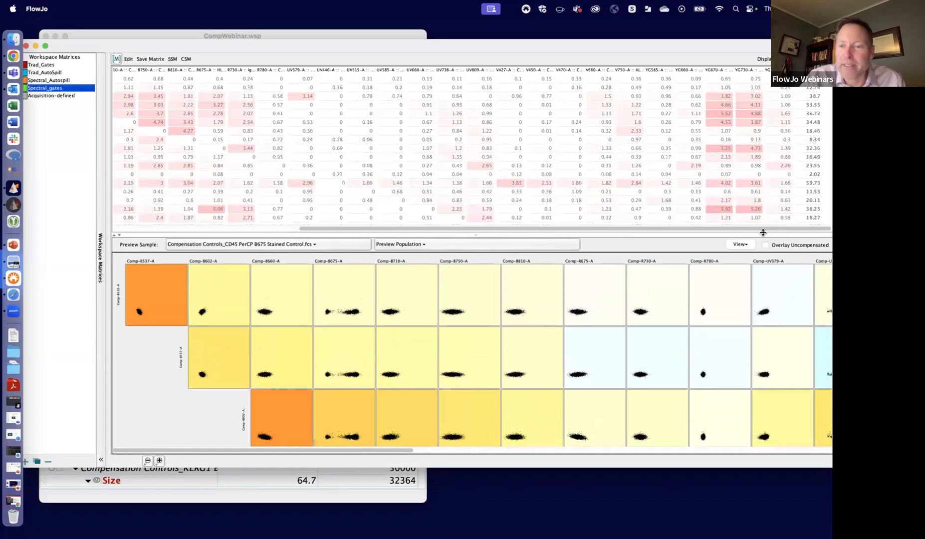
pyautogui.scroll(-5, 541, 349)
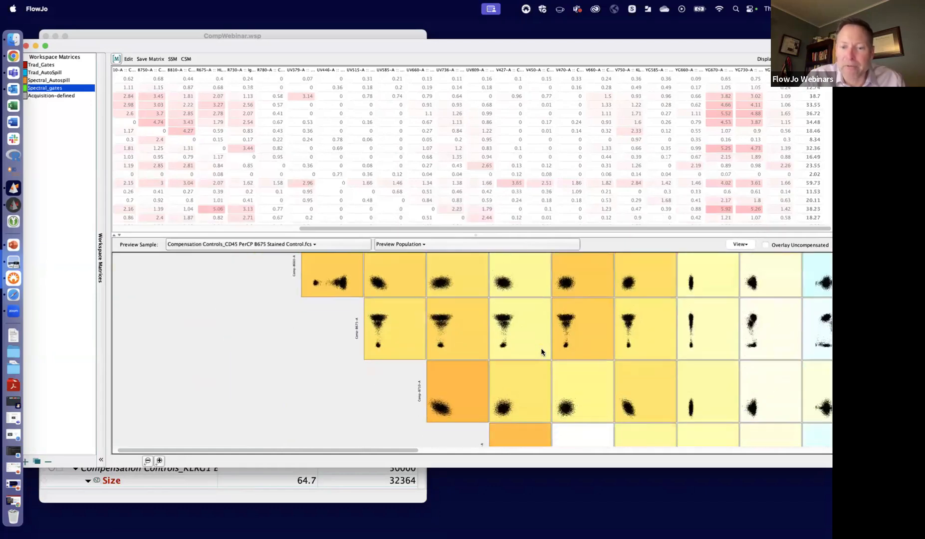
pyautogui.scroll(5, 541, 349)
pyautogui.hscroll(1, 541, 349)
pyautogui.hscroll(1, 541, 352)
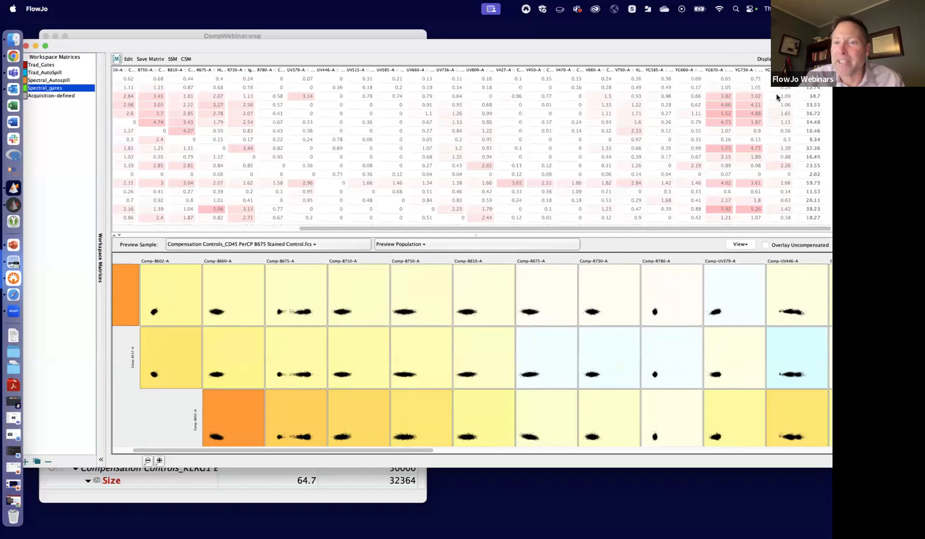
# - Bring the full matrix list into view and display the Total Spread Matrix for Spectral_gates
pyautogui.moveTo(87, 44); pyautogui.dragTo(111, 44)
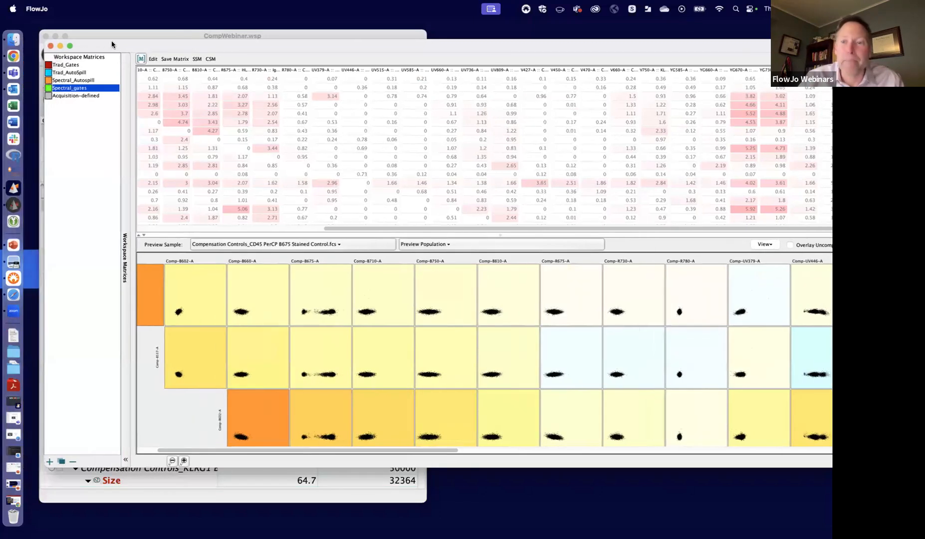
pyautogui.click(197, 59)
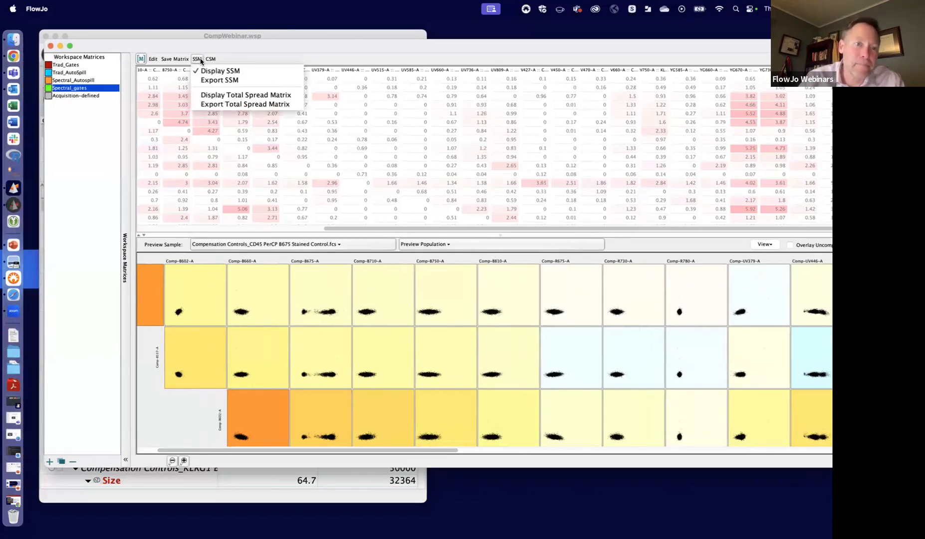
pyautogui.click(235, 95)
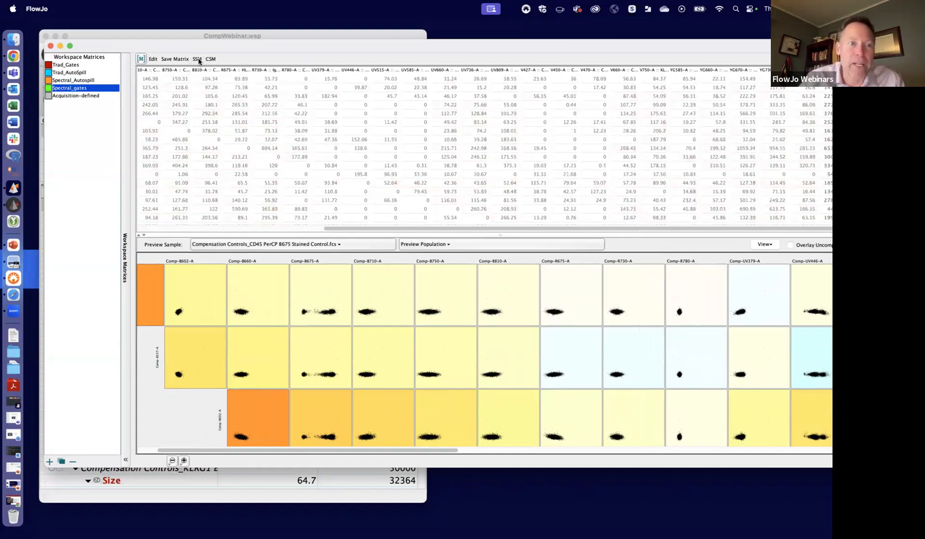
# - Compare the Spectral_Autospill and Spectral_gates matrices on PBMCs_Donor 3 100k.fcs, previewing the Single Cells/Clean Up/Live population
pyautogui.click(82, 81)
pyautogui.keyDown('shift'); pyautogui.click(81, 89); pyautogui.keyUp('shift')
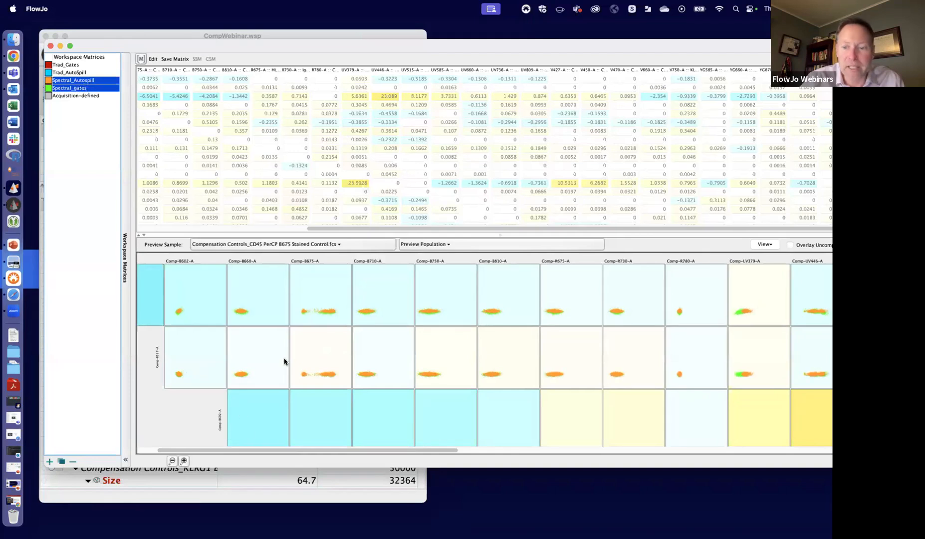
pyautogui.click(303, 244)
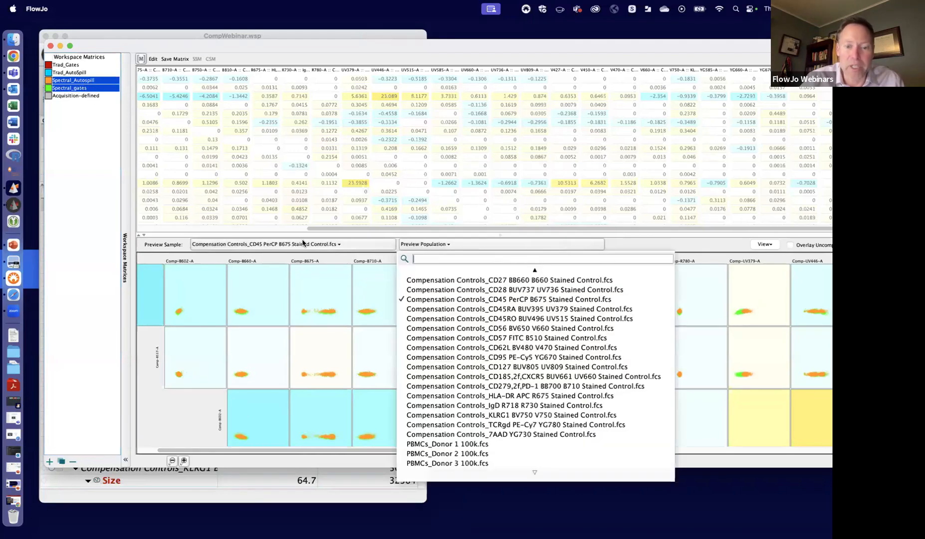
pyautogui.click(462, 462)
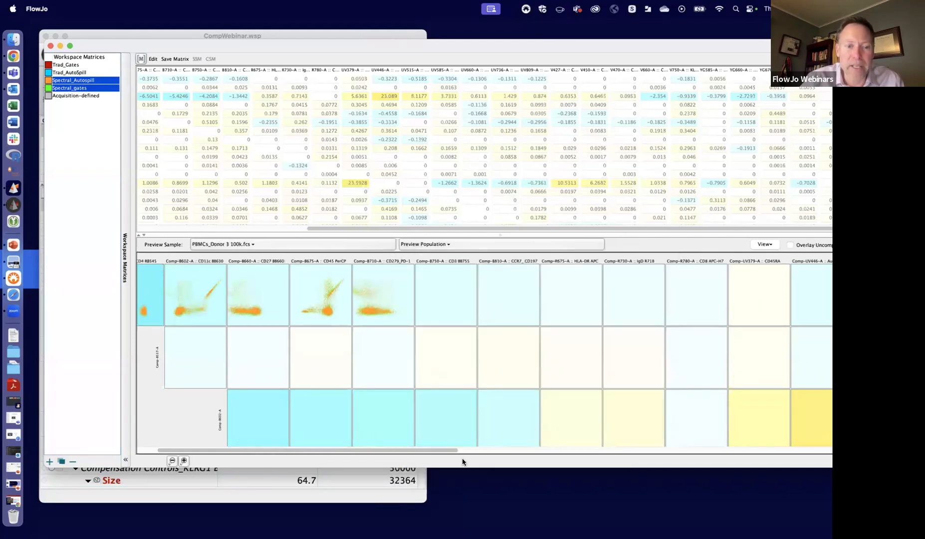
pyautogui.click(482, 245)
pyautogui.click(643, 281)
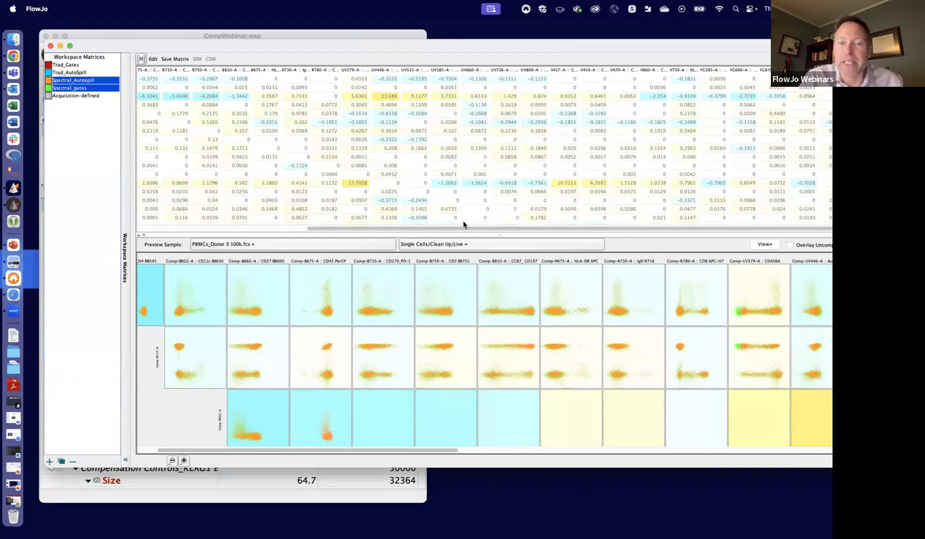
pyautogui.moveTo(463, 228); pyautogui.dragTo(324, 212)
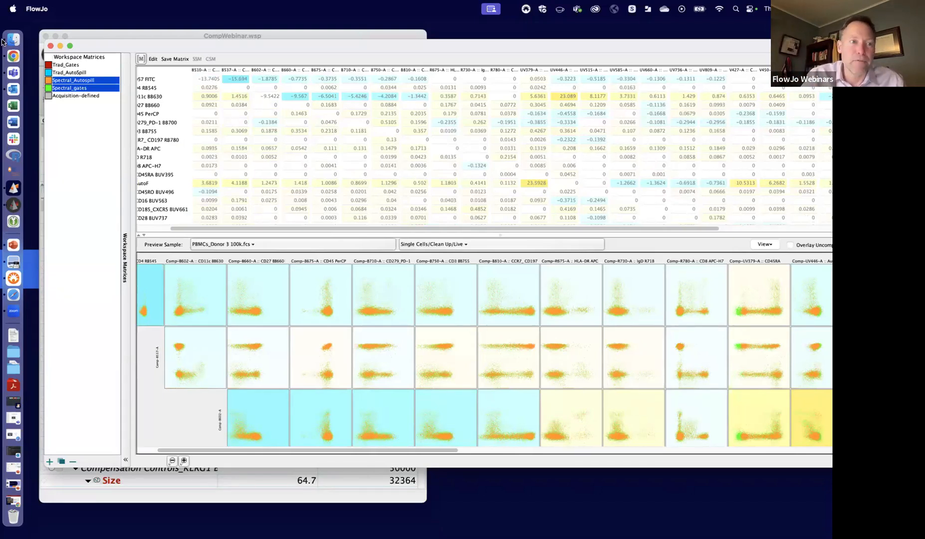
# - Close the matrix window, minimize the CompWebinar.wsp workspace and switch to FlowJo 11
pyautogui.click(51, 46)
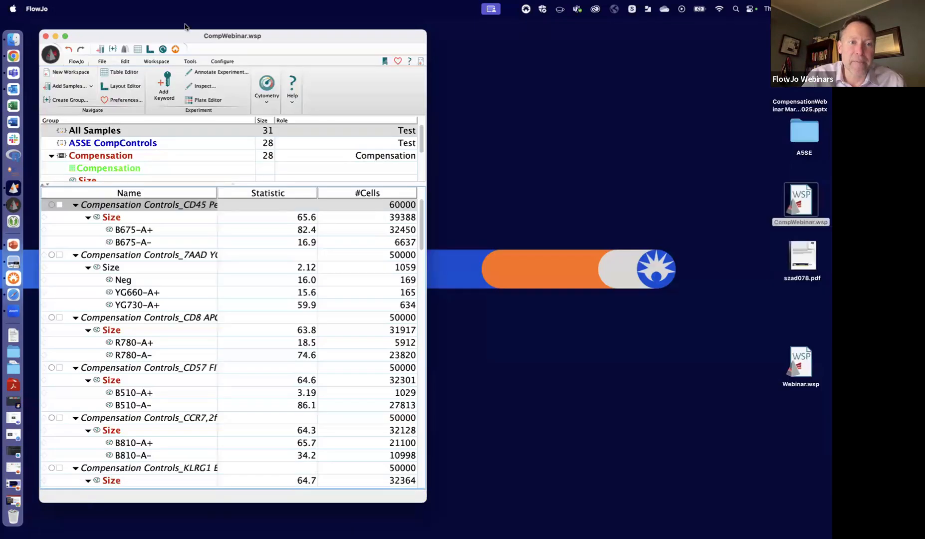
pyautogui.click(55, 36)
pyautogui.click(13, 187)
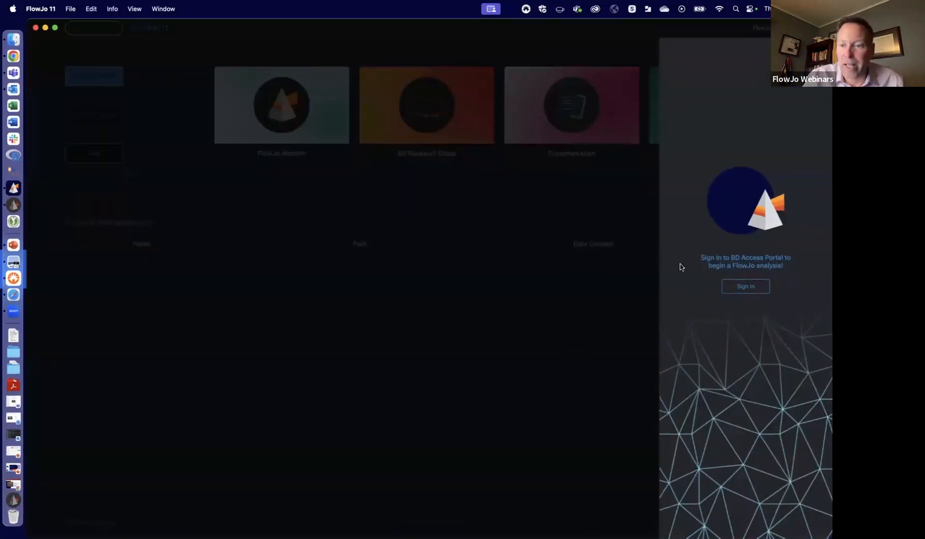
# - Sign in to the BD Access Portal with the account's e-mail address and password, and return to the FlowJo 11 start page
pyautogui.click(752, 289)
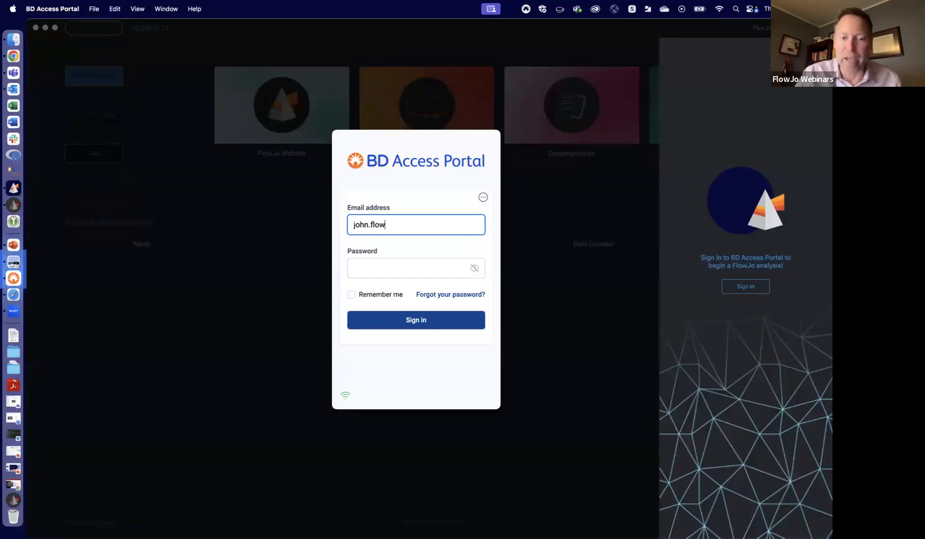
pyautogui.click(422, 267)
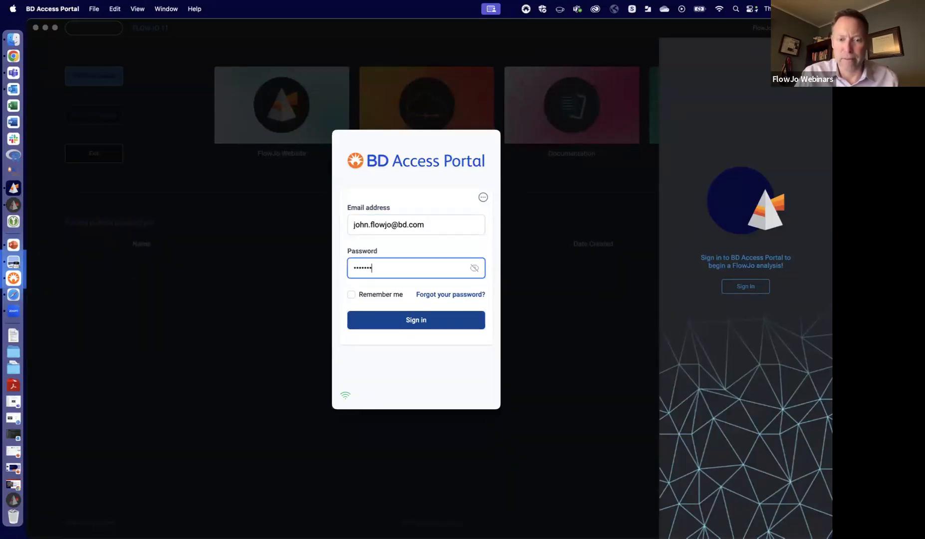
pyautogui.click(402, 322)
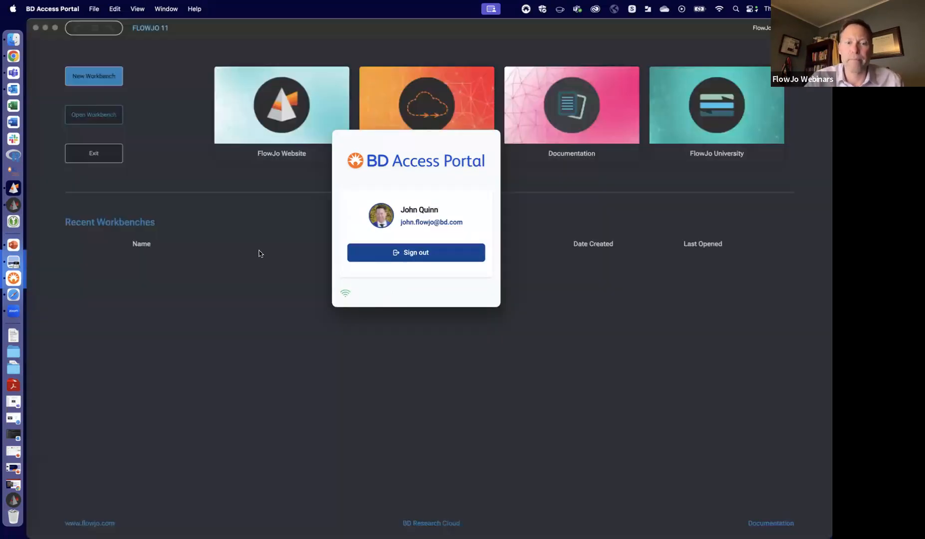
pyautogui.click(251, 256)
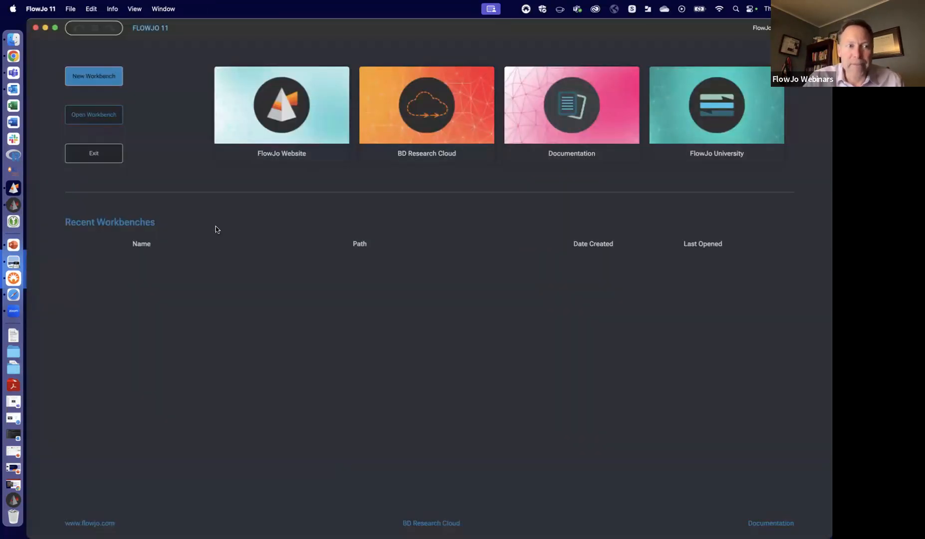
# - Create a new workbench, view its Compensation workspace and return to the Graphs workspace
pyautogui.click(100, 77)
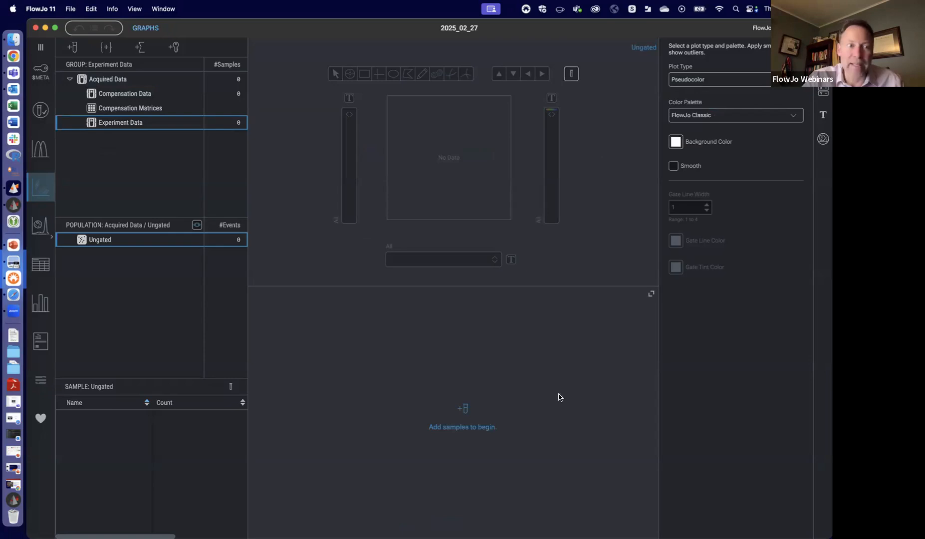
pyautogui.click(40, 149)
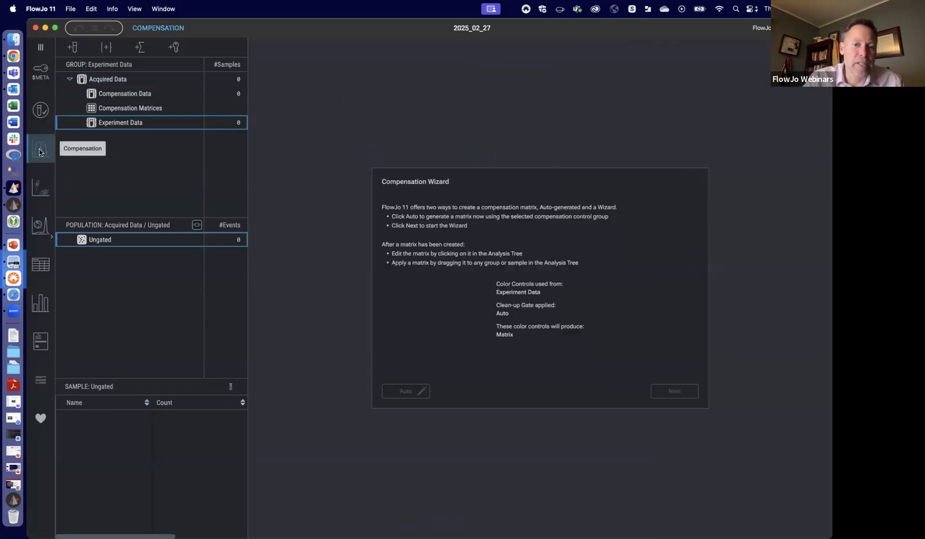
pyautogui.click(40, 187)
# - Add the A5SE CompControls and Full Stained folders from the desktop's A5SE folder to the workbench and close the folder window
pyautogui.moveTo(648, 30); pyautogui.dragTo(587, 30)
pyautogui.doubleClick(799, 128)
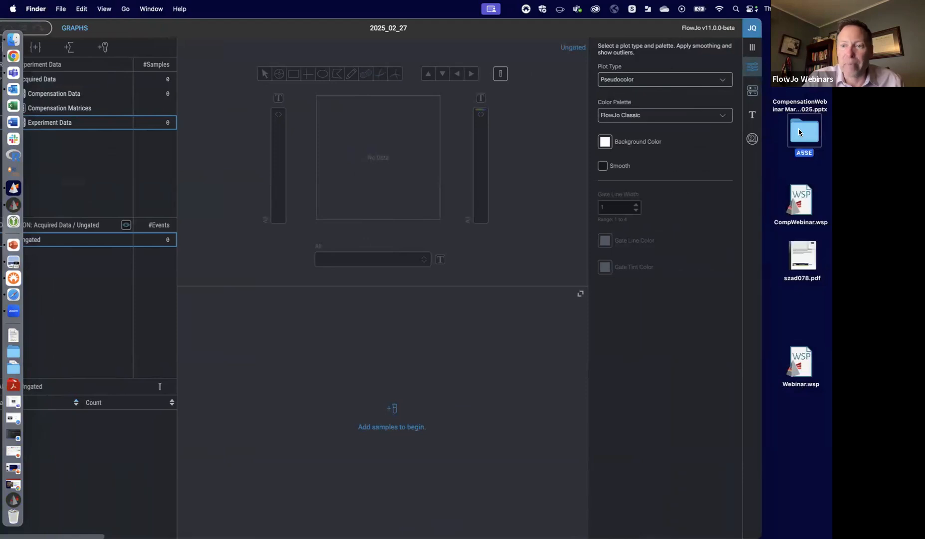
pyautogui.moveTo(493, 163); pyautogui.dragTo(351, 322)
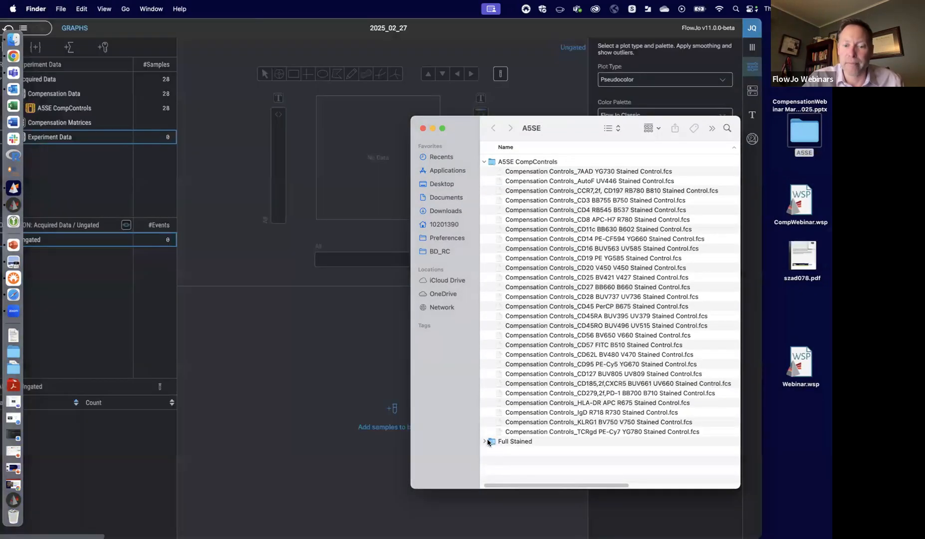
pyautogui.moveTo(492, 441); pyautogui.dragTo(368, 339)
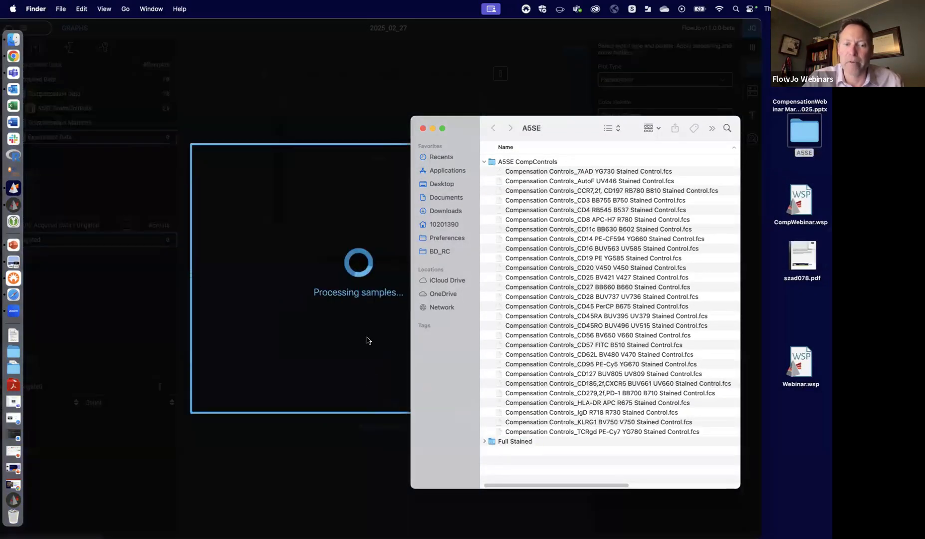
pyautogui.click(422, 128)
pyautogui.moveTo(619, 27); pyautogui.dragTo(687, 26)
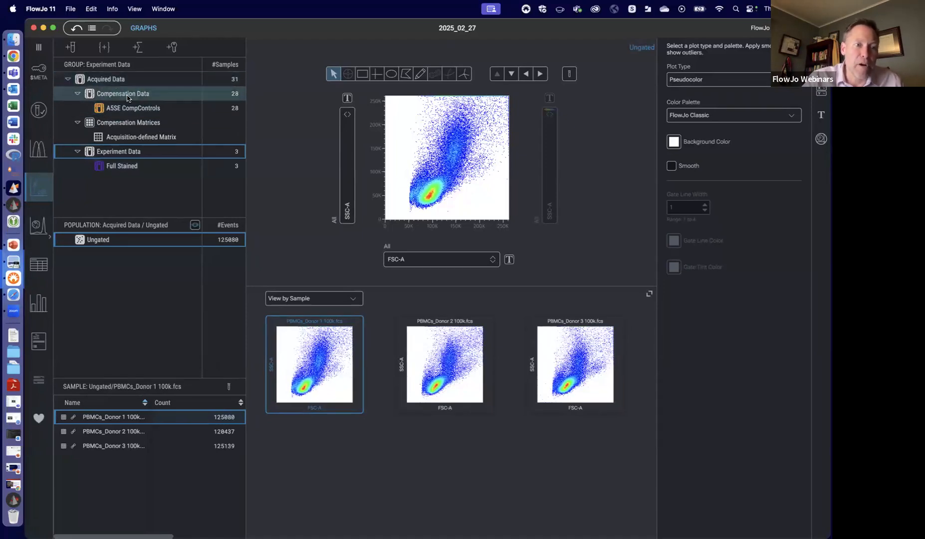
# - Start the Compensation Wizard on the A5SE CompControls group
pyautogui.click(143, 110)
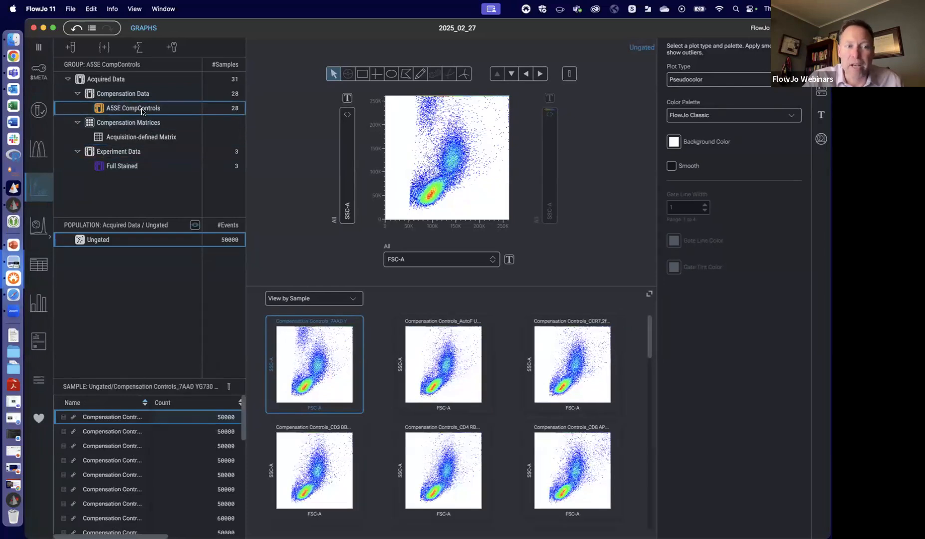
pyautogui.click(42, 155)
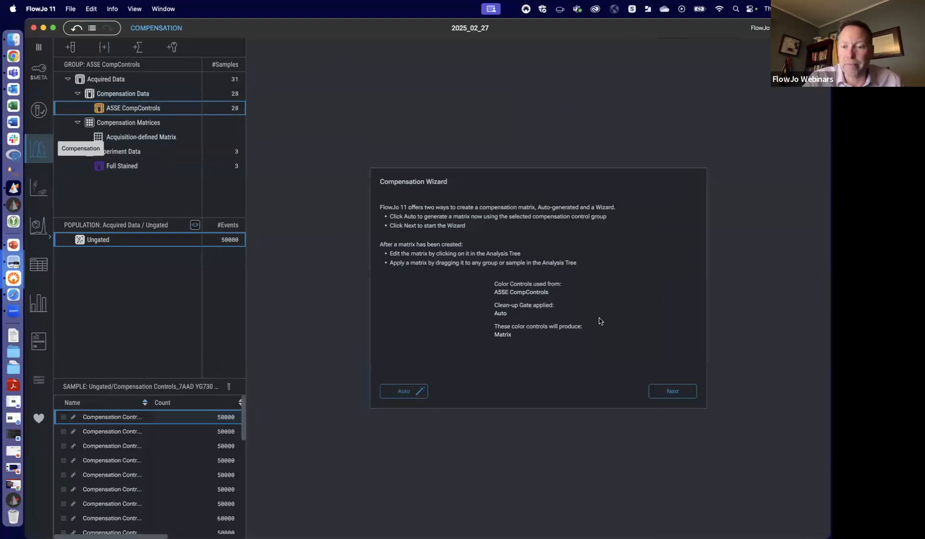
pyautogui.click(674, 392)
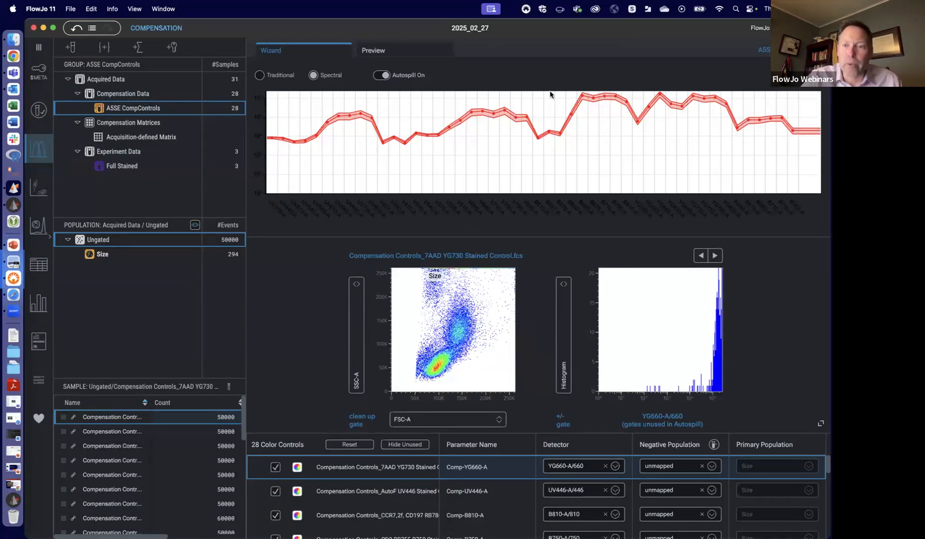
# - View the spectra and gates of the AutoF UV446 and CCR7 CD197 RB780 controls, and briefly expand the color controls table
pyautogui.click(365, 495)
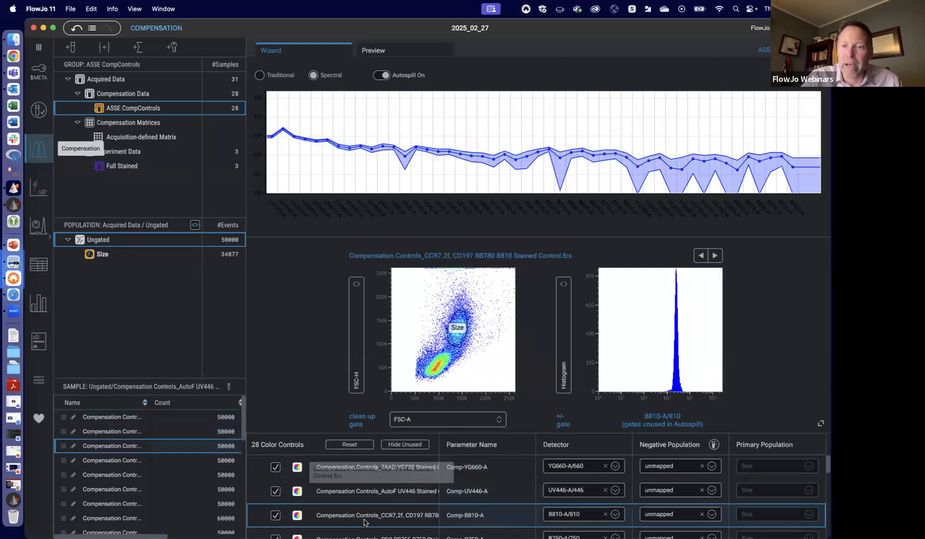
pyautogui.click(366, 518)
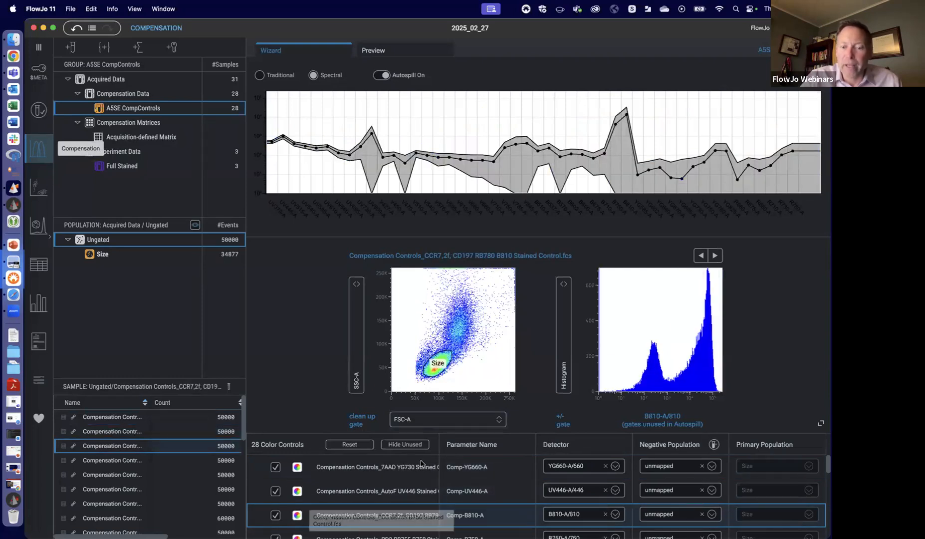
pyautogui.moveTo(751, 433); pyautogui.dragTo(750, 35)
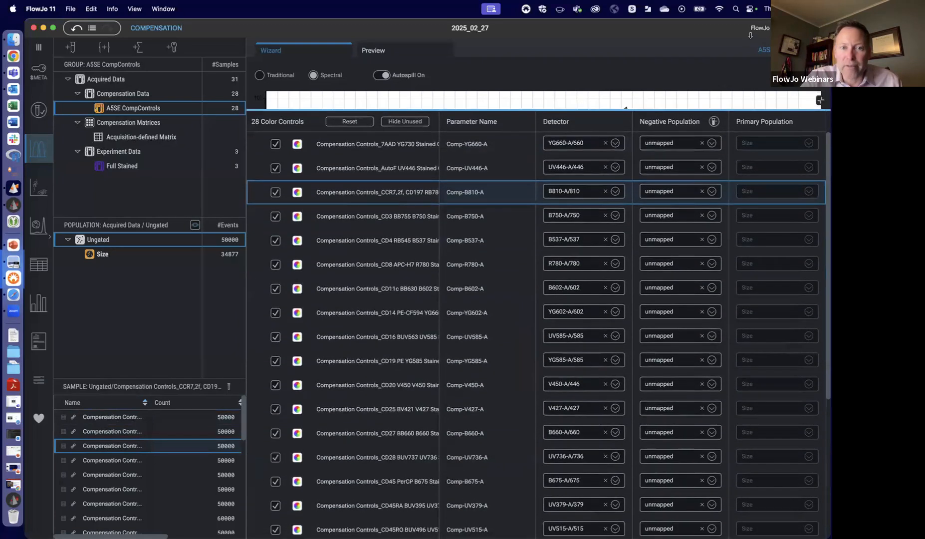
pyautogui.moveTo(752, 104); pyautogui.dragTo(739, 439)
# - Step through the controls from CD3 BB755 to IgD R718, checking each one's spectrum, clean-up gate and histogram
pyautogui.click(720, 256)
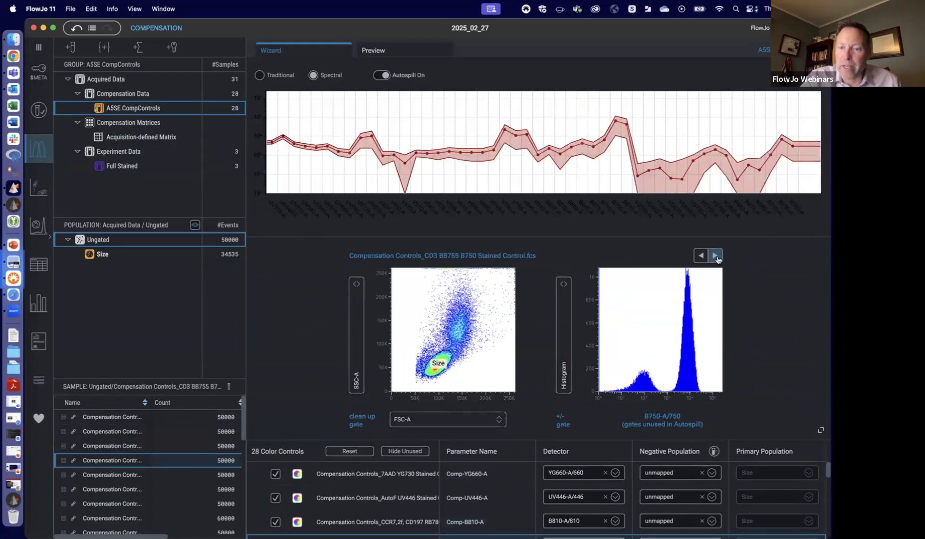
pyautogui.click(715, 256)
pyautogui.click(716, 256)
pyautogui.click(715, 256)
pyautogui.click(715, 256)
pyautogui.click(716, 256)
pyautogui.click(715, 256)
pyautogui.click(715, 256)
pyautogui.click(716, 257)
pyautogui.click(715, 256)
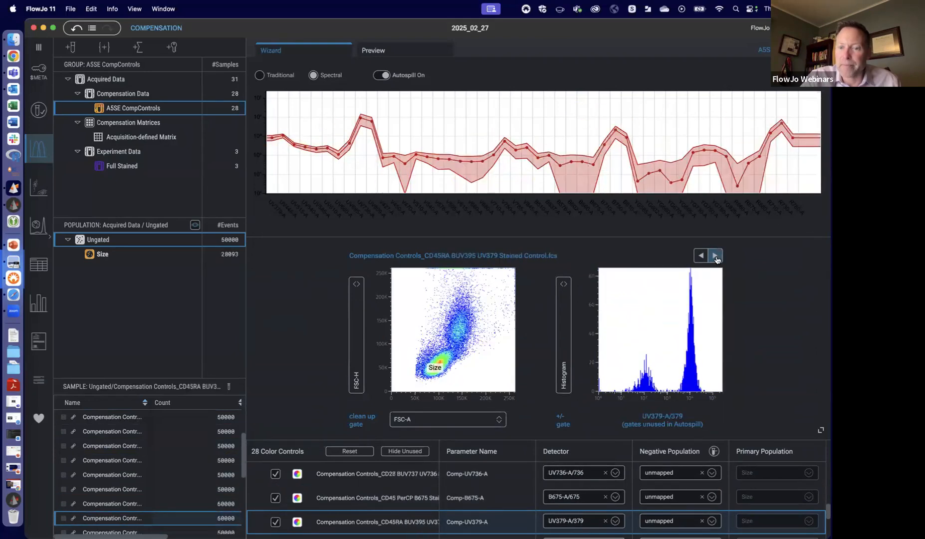
pyautogui.click(716, 256)
pyautogui.click(715, 256)
pyautogui.click(715, 256)
pyautogui.click(715, 256)
pyautogui.click(715, 255)
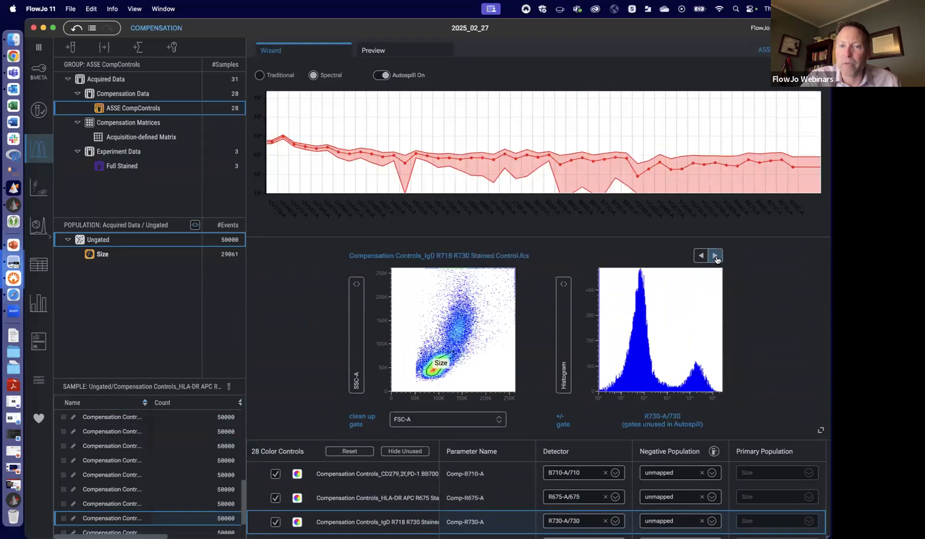
pyautogui.click(716, 256)
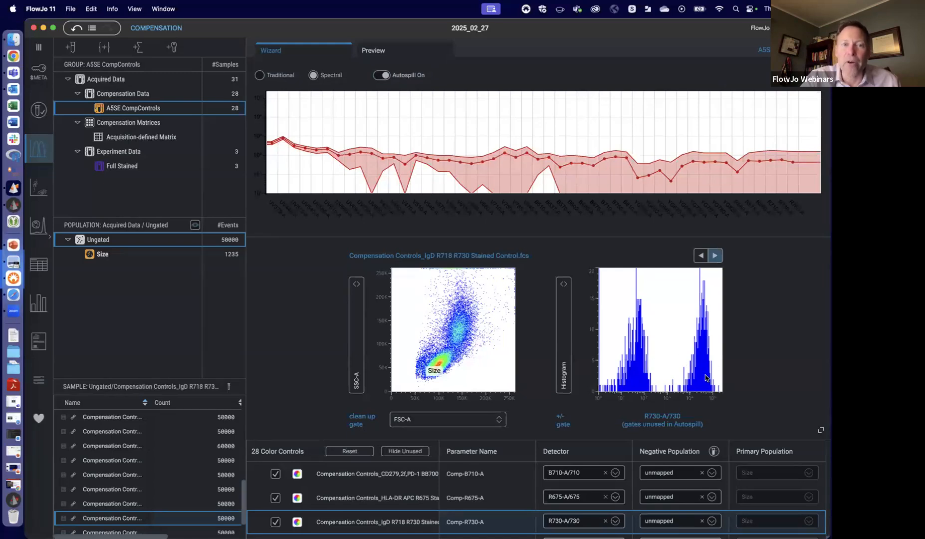
# - Enlarge the color controls table and review the detector assigned to each control from the end of the list to the start
pyautogui.moveTo(719, 26); pyautogui.dragTo(713, 24)
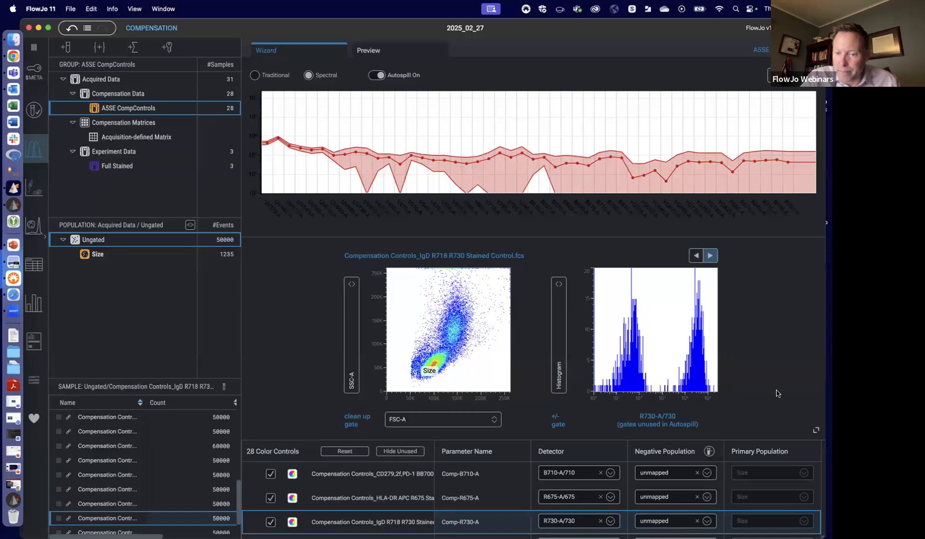
pyautogui.moveTo(752, 439); pyautogui.dragTo(755, 233)
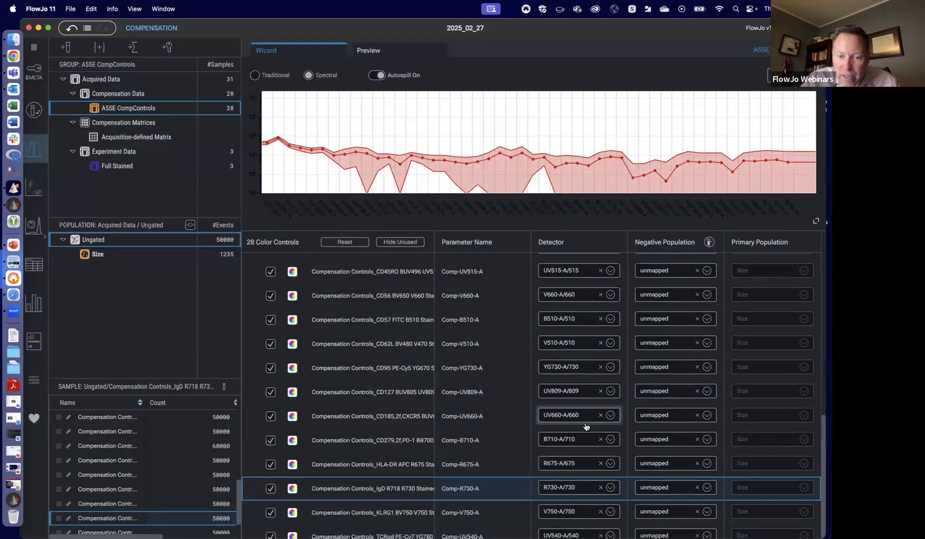
pyautogui.scroll(-1, 583, 452)
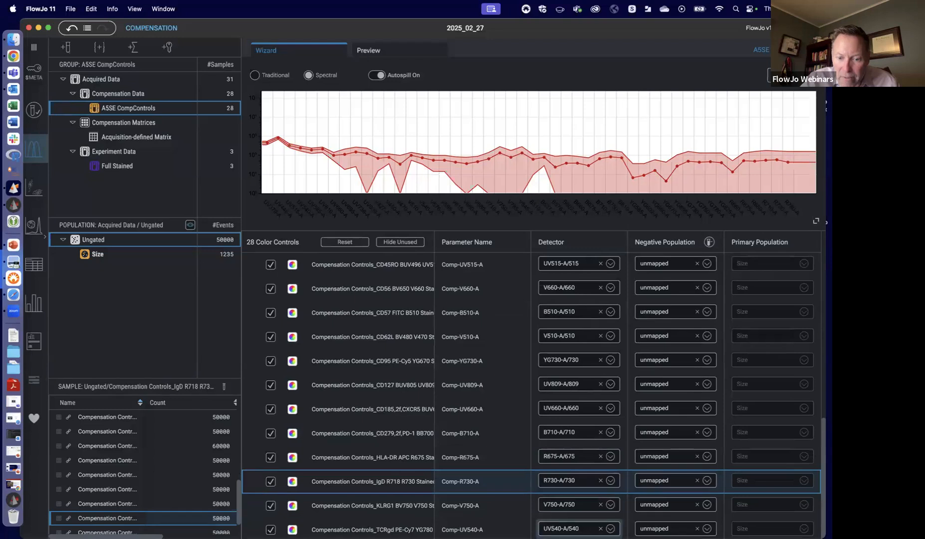
pyautogui.scroll(5, 579, 529)
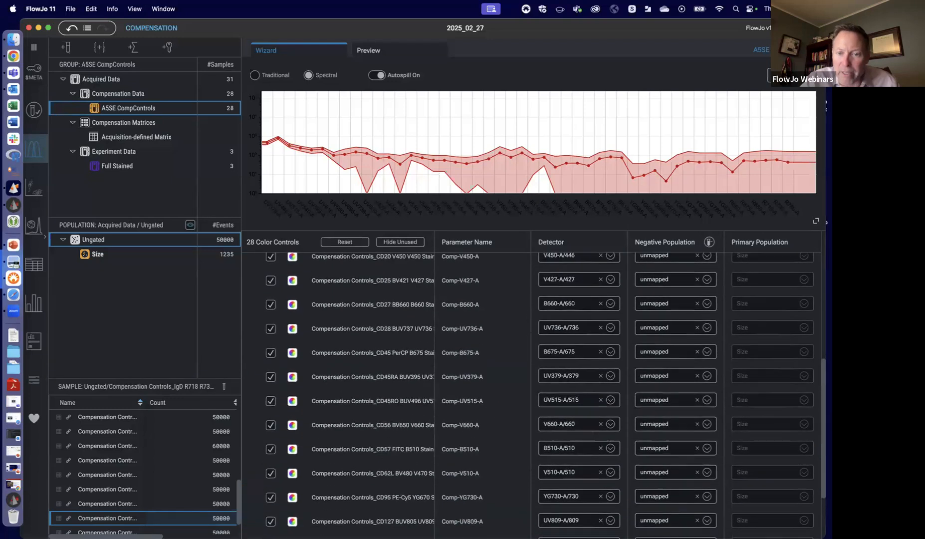
pyautogui.scroll(5, 579, 529)
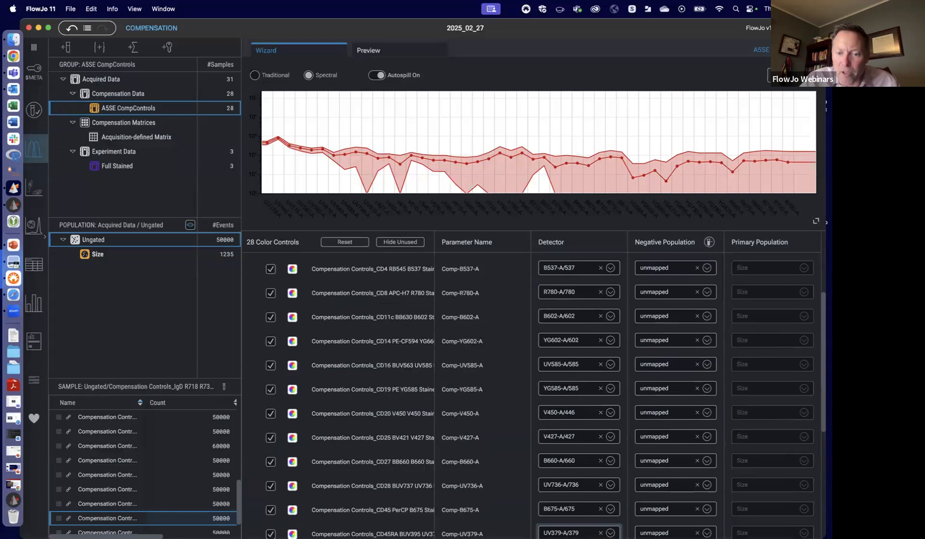
pyautogui.scroll(2, 572, 473)
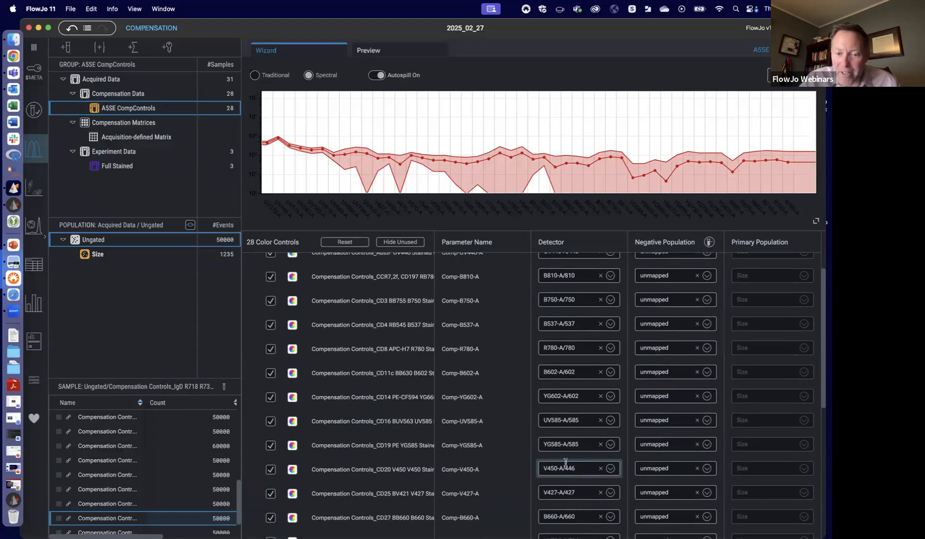
pyautogui.scroll(2, 508, 413)
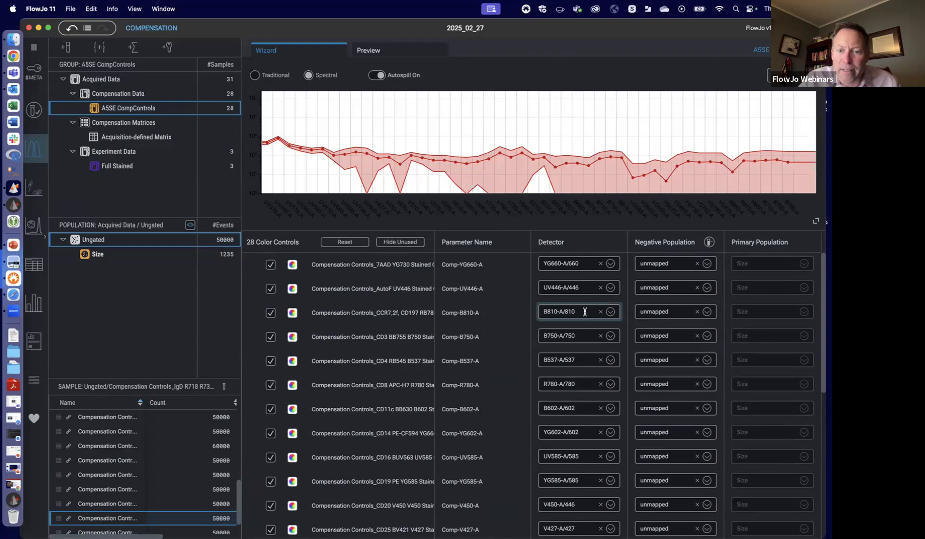
# - Look at the detector choices for the 7AAD YG730 control and close the list without picking another one
pyautogui.click(612, 264)
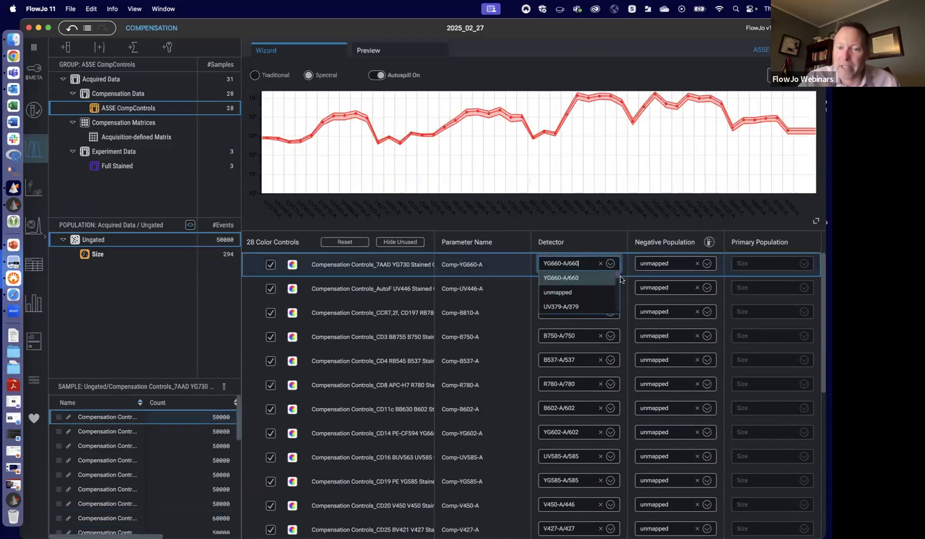
pyautogui.moveTo(619, 278)
pyautogui.mouseDown()
pyautogui.moveTo(617, 312)
pyautogui.moveTo(616, 272)
pyautogui.mouseUp()
pyautogui.click(594, 215)
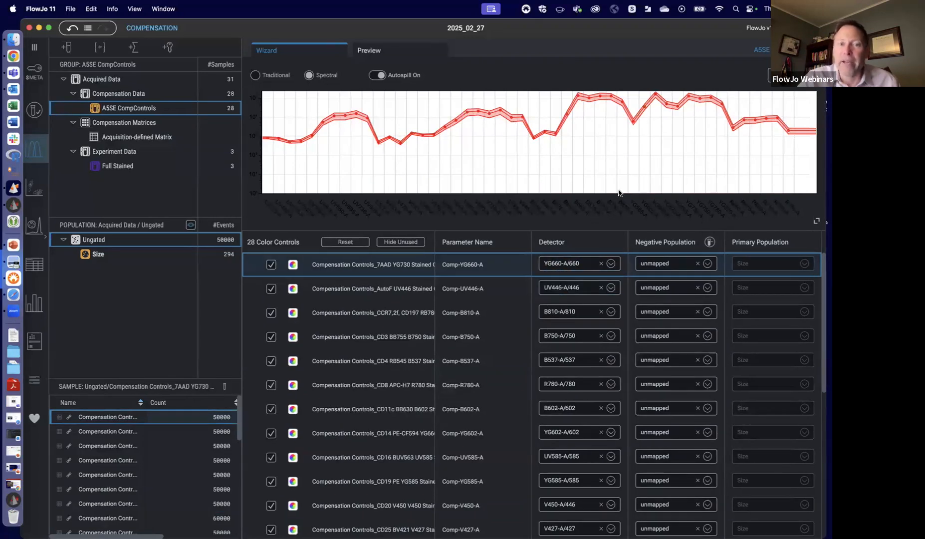
# - Shrink the color controls table to uncover the gating plots and open the compensation preview
pyautogui.moveTo(563, 231); pyautogui.dragTo(557, 410)
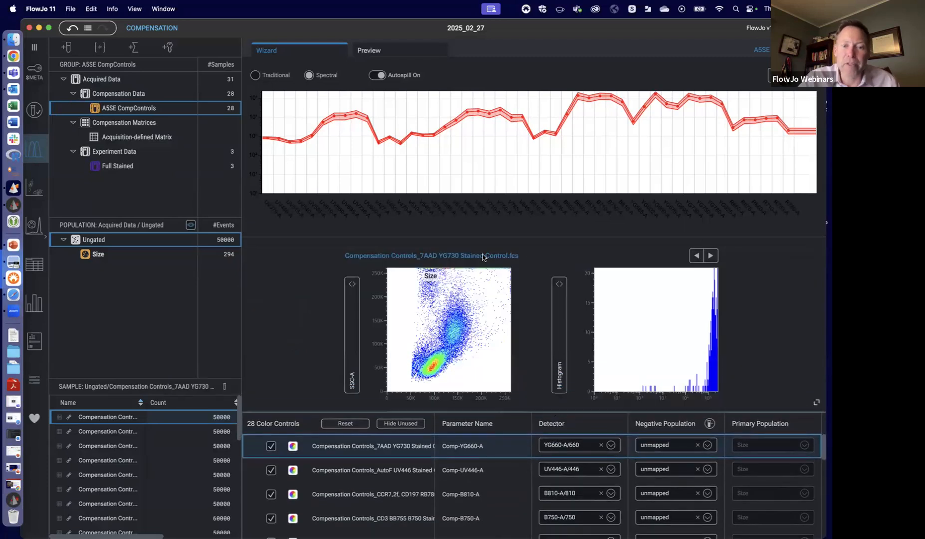
pyautogui.click(403, 54)
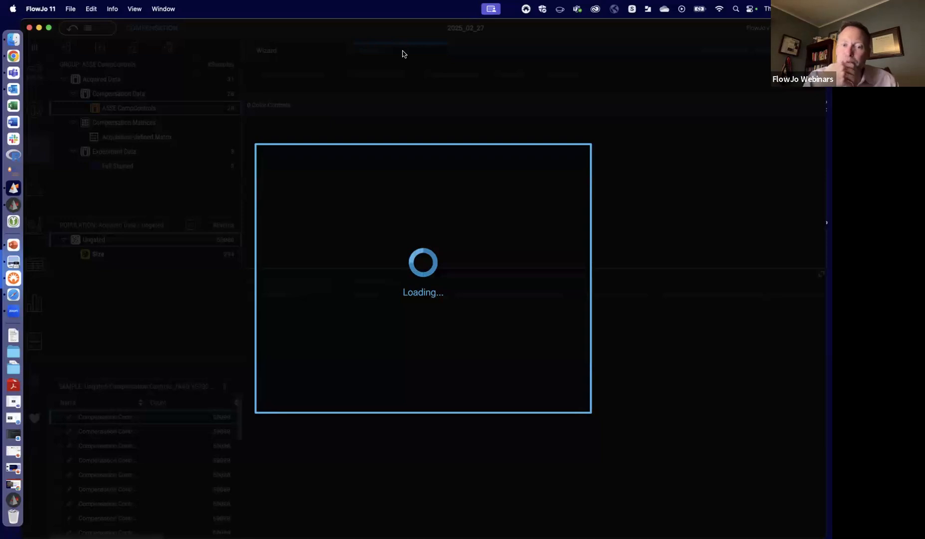
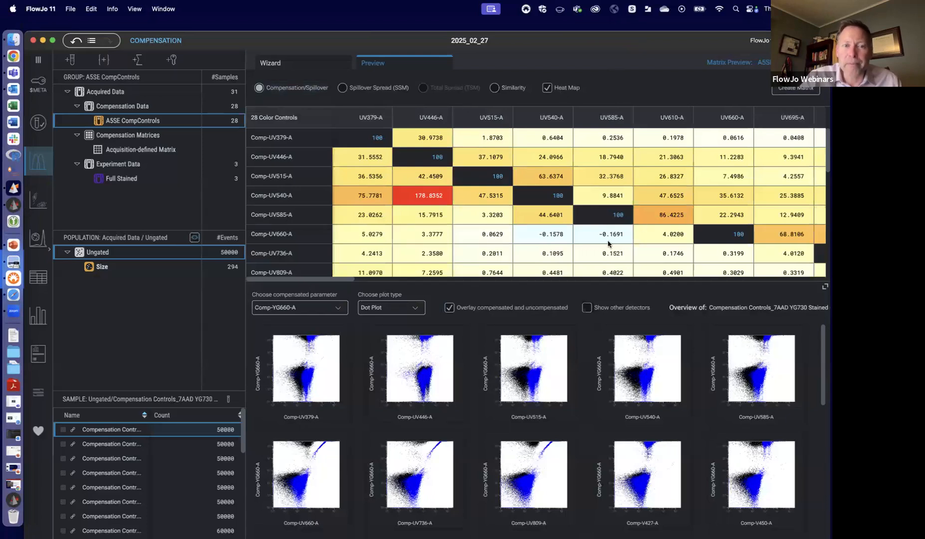
# - View the previewed matrix as Spillover Spread (SSM) and as Similarity
pyautogui.click(350, 88)
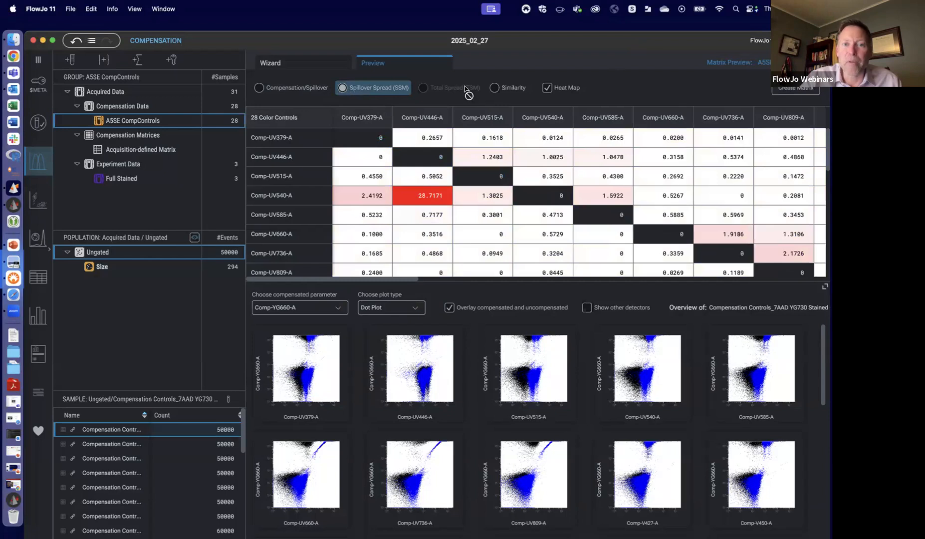
pyautogui.click(492, 87)
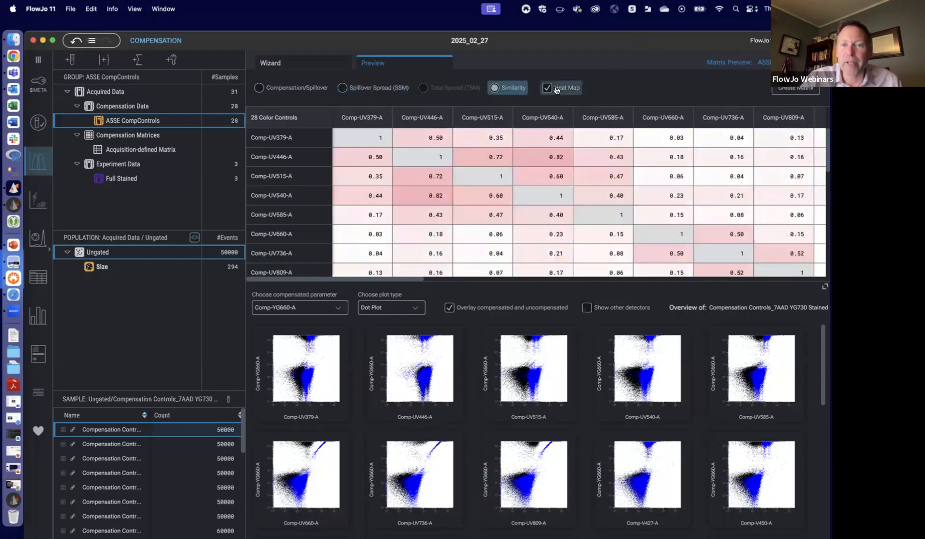
# - Show Comp-UV736-A against the other parameters as contour plots without the compensated and uncompensated overlay
pyautogui.click(331, 308)
pyautogui.scroll(-5, 287, 335)
pyautogui.click(287, 336)
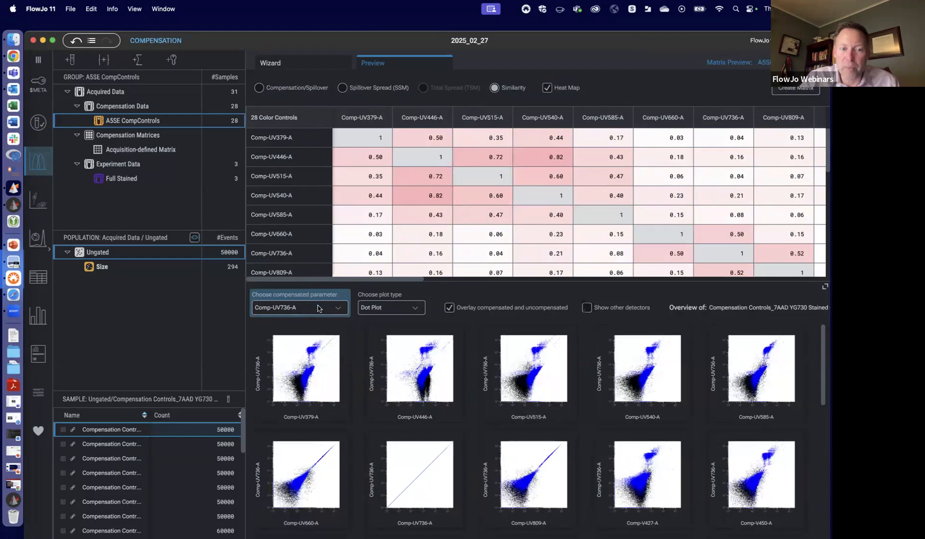
pyautogui.click(416, 308)
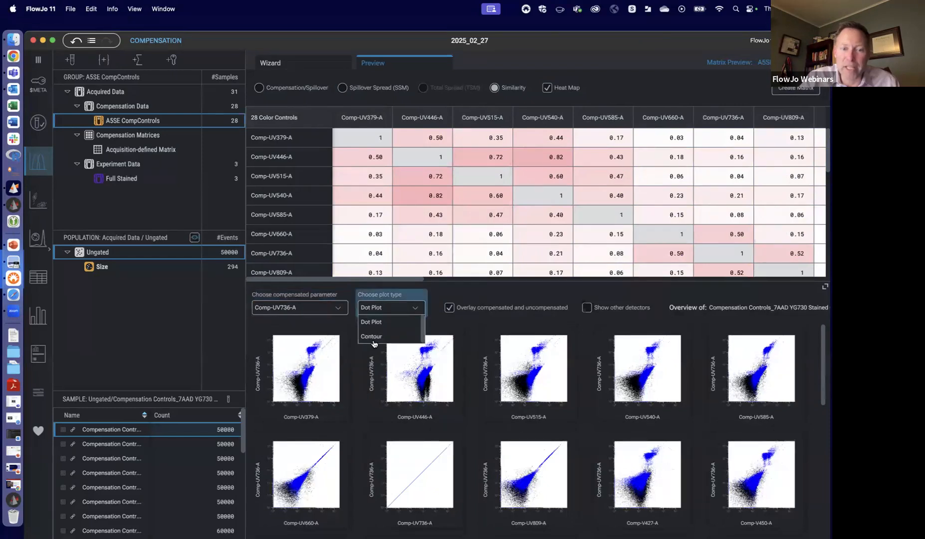
pyautogui.click(378, 337)
pyautogui.click(450, 308)
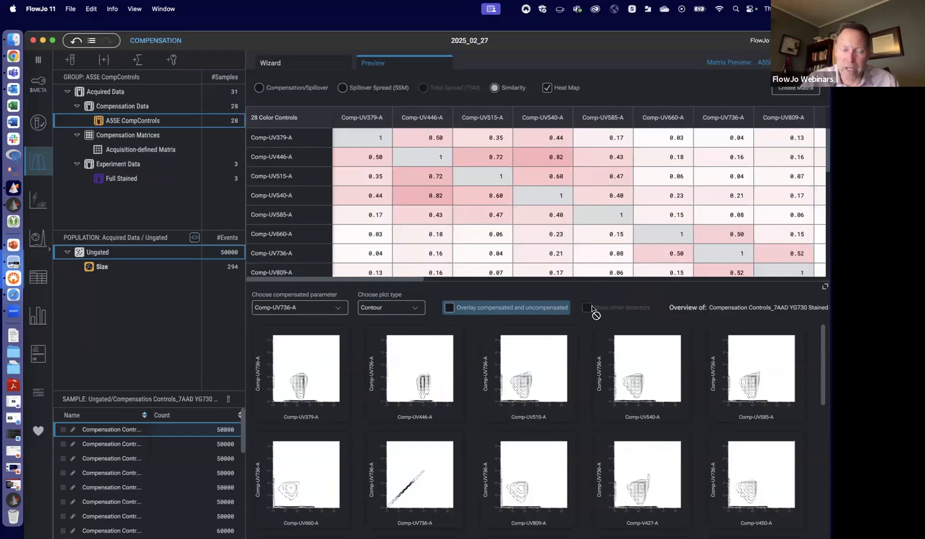
# - Restrict the preview plots to the Size population and set the compensated parameter to Comp-UV515-A
pyautogui.click(105, 269)
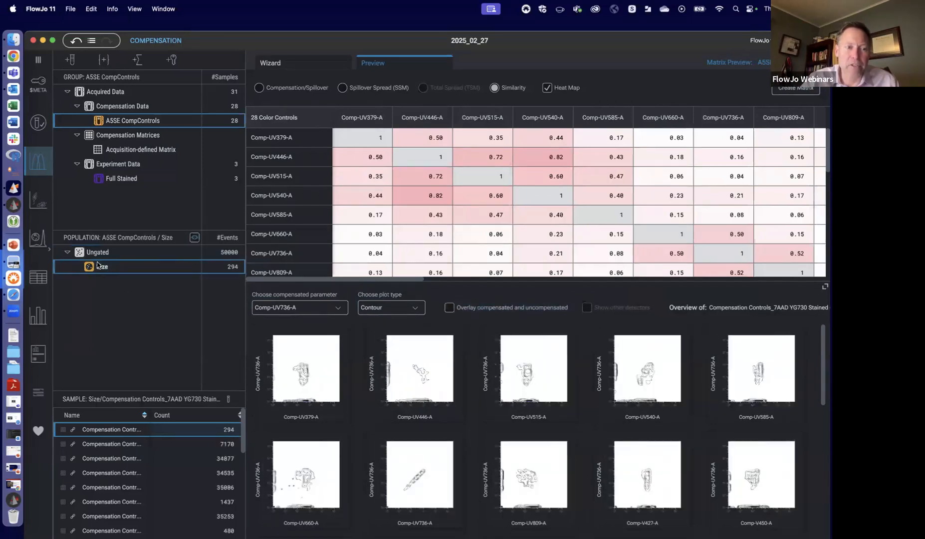
pyautogui.click(292, 307)
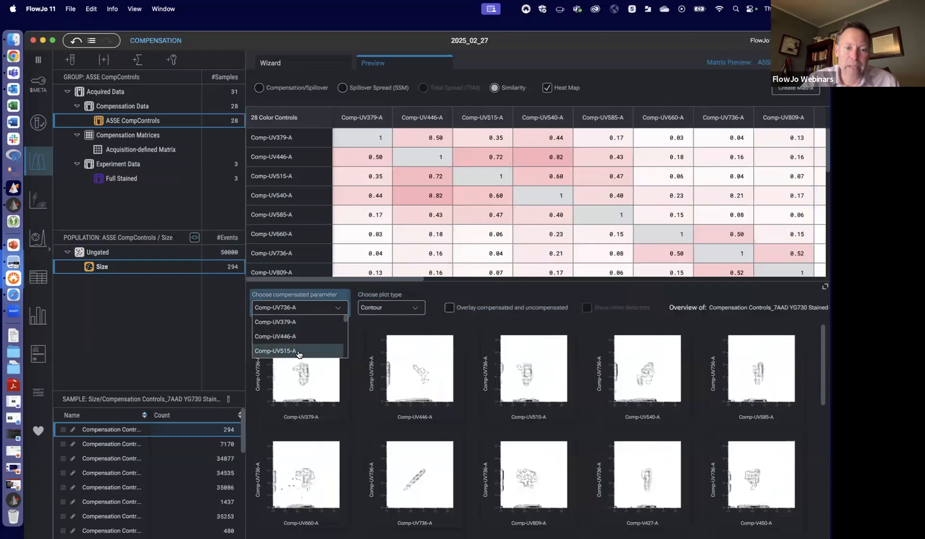
pyautogui.click(299, 352)
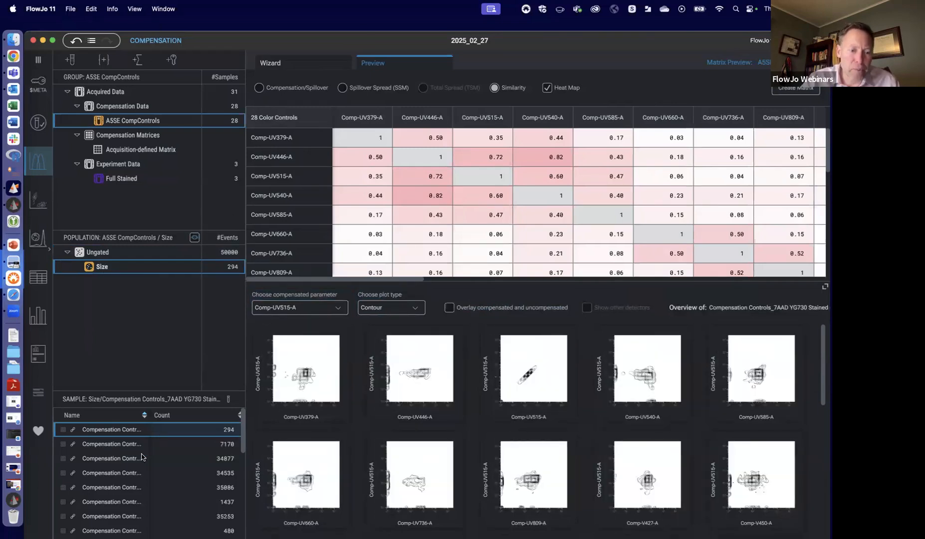
# - Check the compensated plots for the CCR7 CD197, CD11c BB630 and CD4 RB545 control samples
pyautogui.click(107, 459)
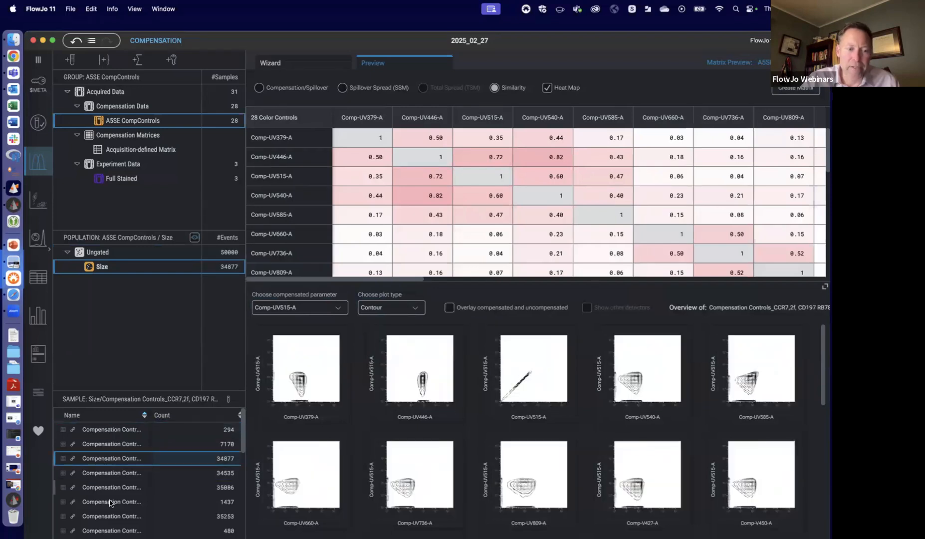
pyautogui.click(110, 516)
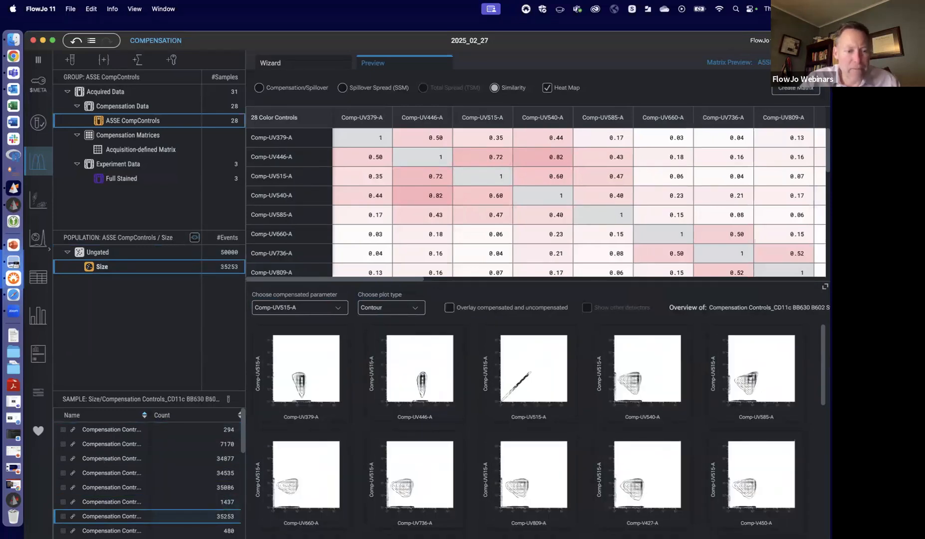
pyautogui.click(109, 487)
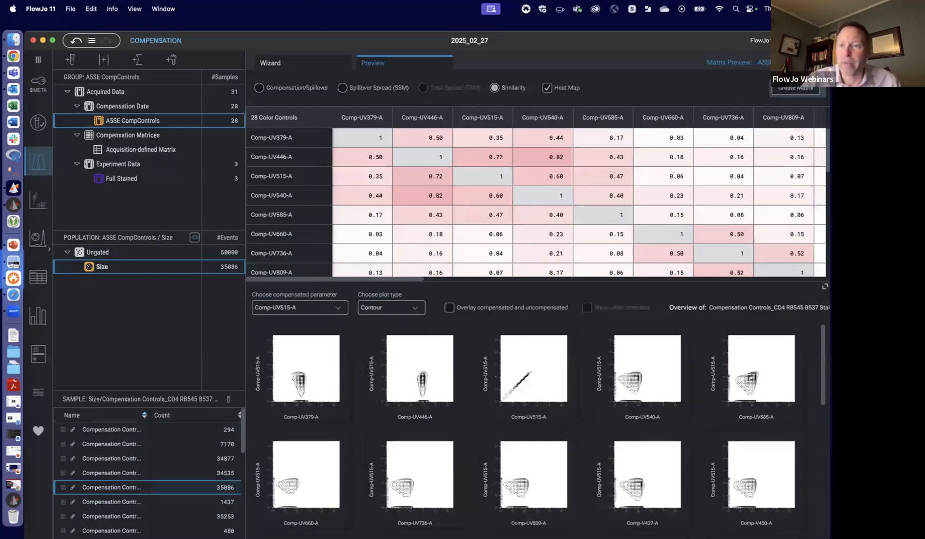
# - Create the compensation matrix from the preview and apply it to the 7AAD YG730 control sample
pyautogui.click(796, 88)
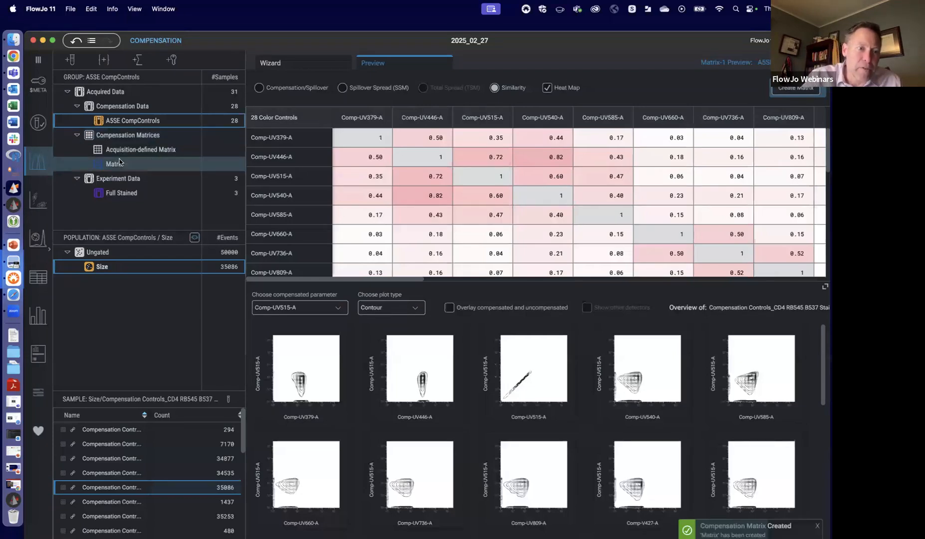
pyautogui.moveTo(118, 162); pyautogui.dragTo(108, 431)
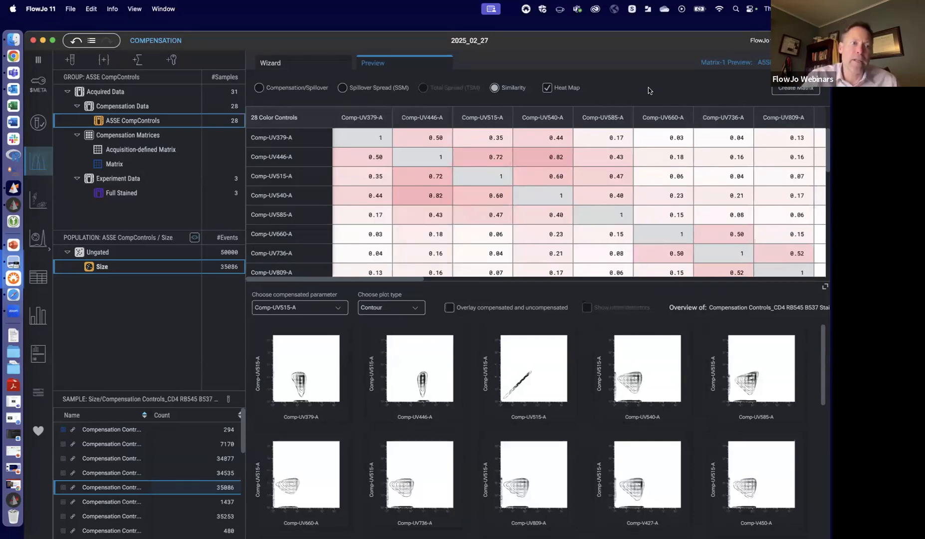
# - Switch to Chrome and review the featured, upcoming and previously recorded webinars on the FlowJo webinars page
pyautogui.click(14, 56)
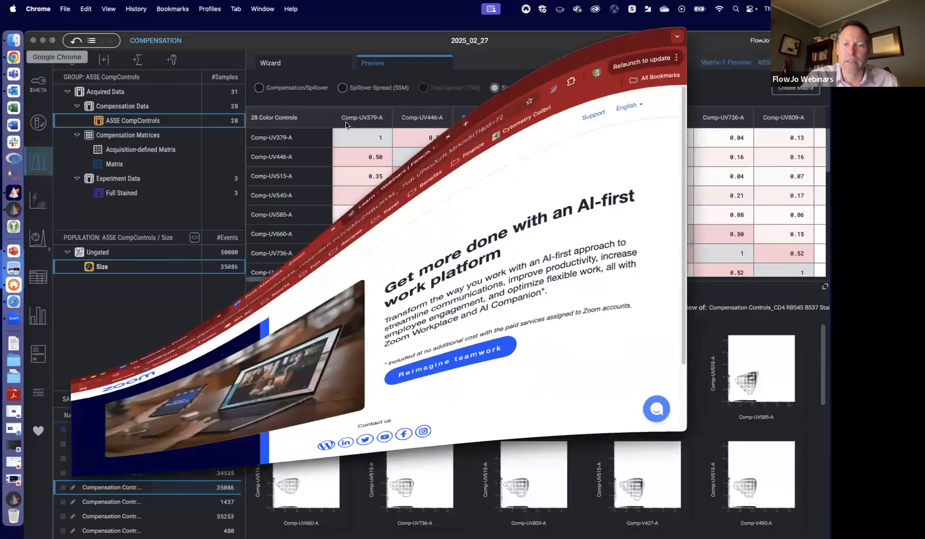
pyautogui.click(397, 40)
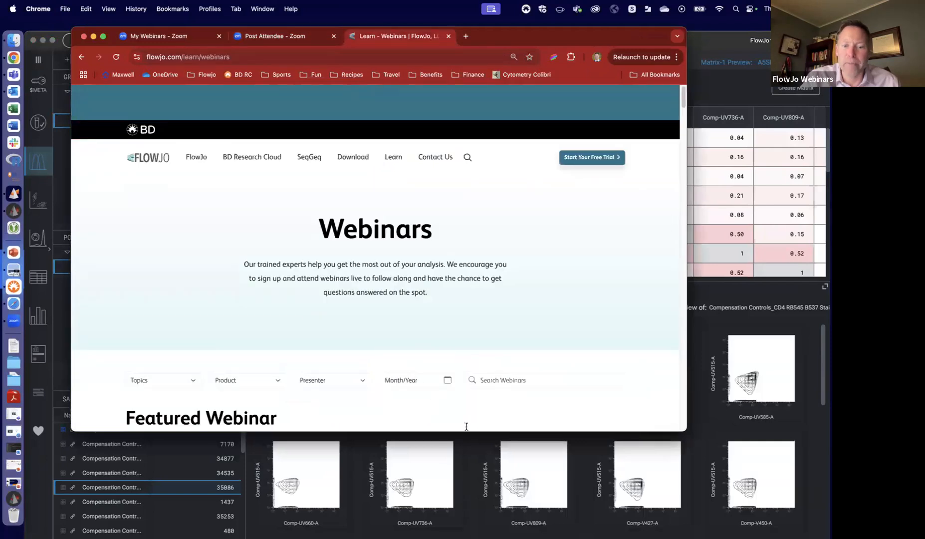
pyautogui.scroll(-3, 539, 283)
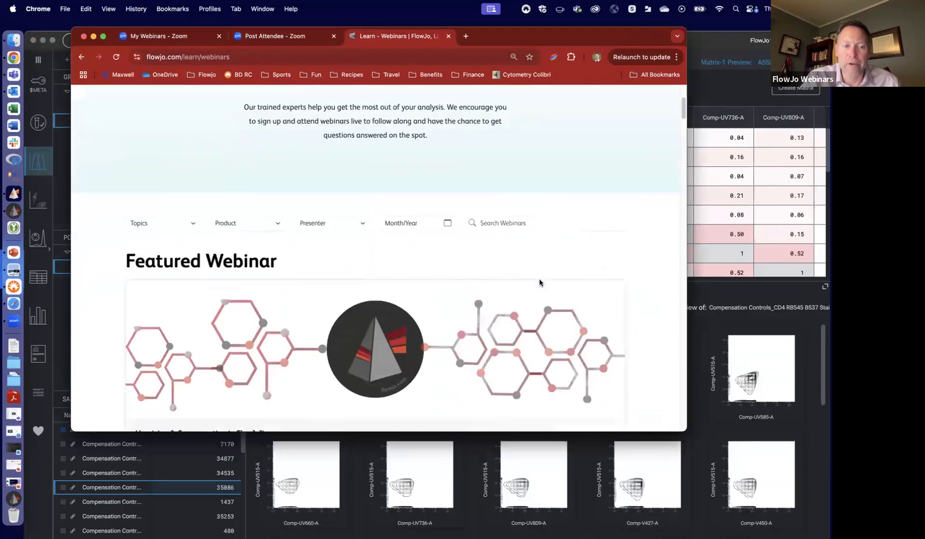
pyautogui.scroll(-1, 539, 282)
pyautogui.scroll(-1, 540, 282)
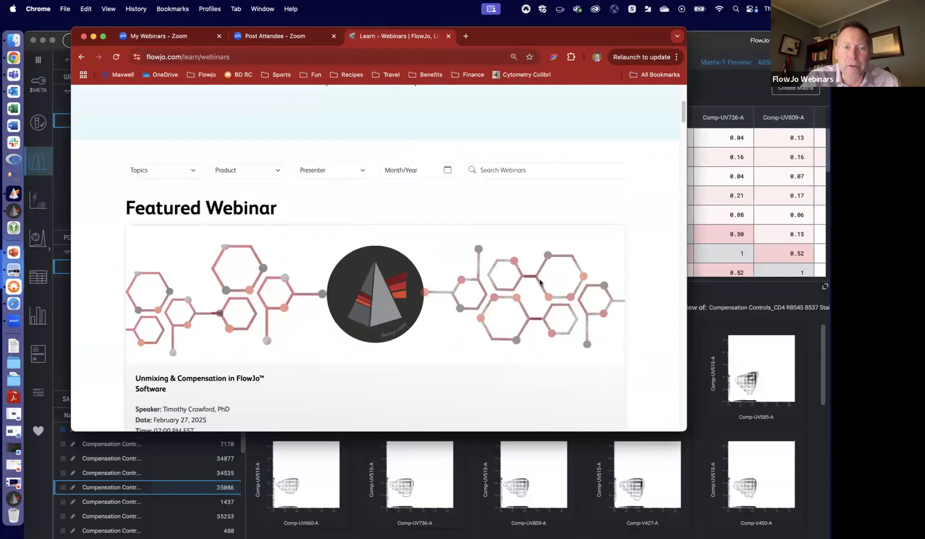
pyautogui.scroll(-6, 540, 282)
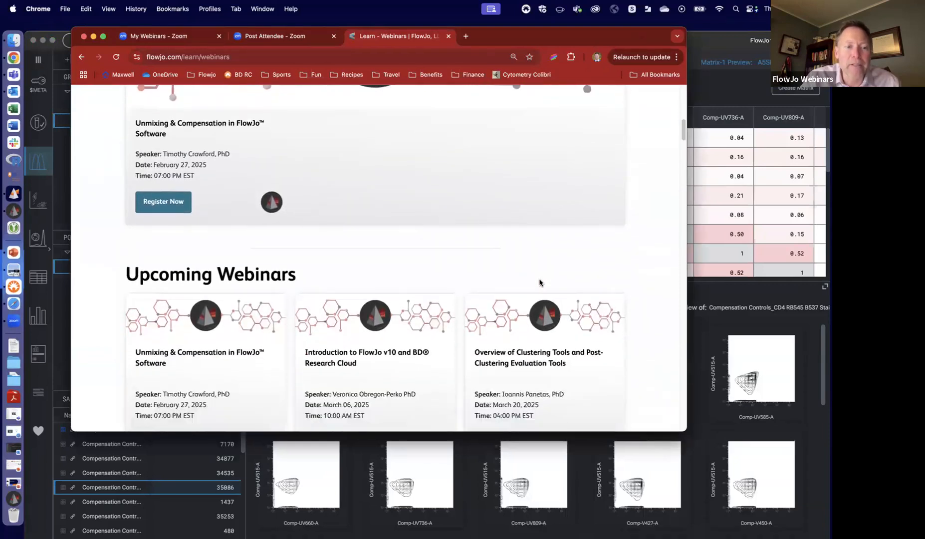
pyautogui.scroll(-2, 539, 283)
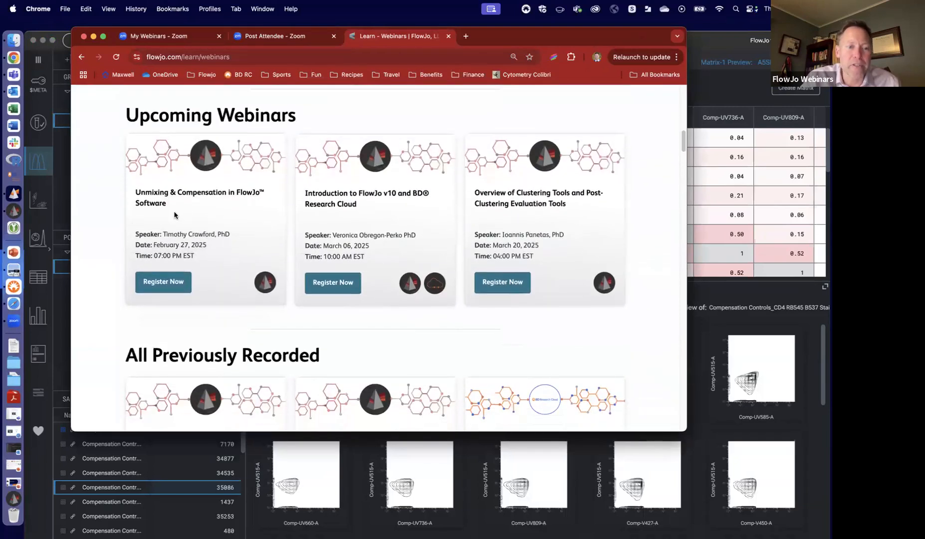
pyautogui.scroll(-4, 252, 222)
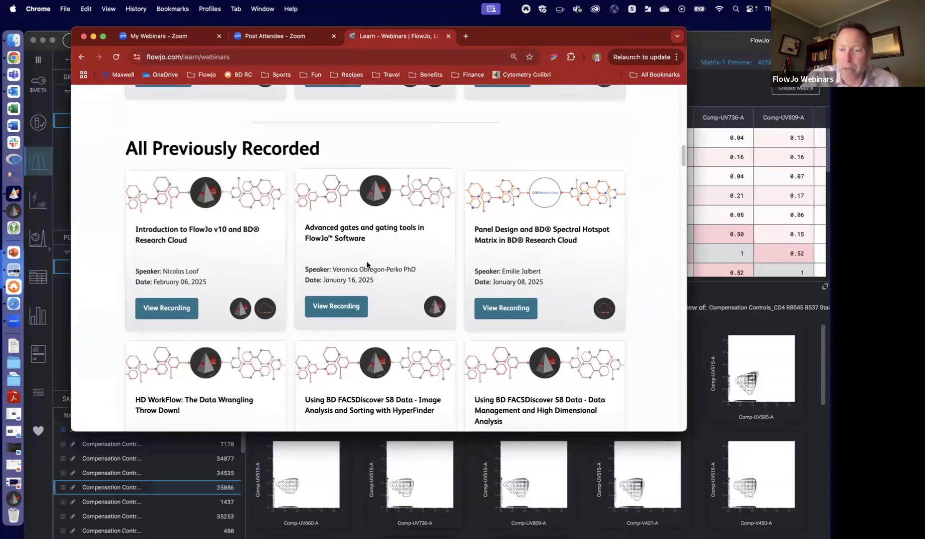
pyautogui.scroll(-9, 367, 265)
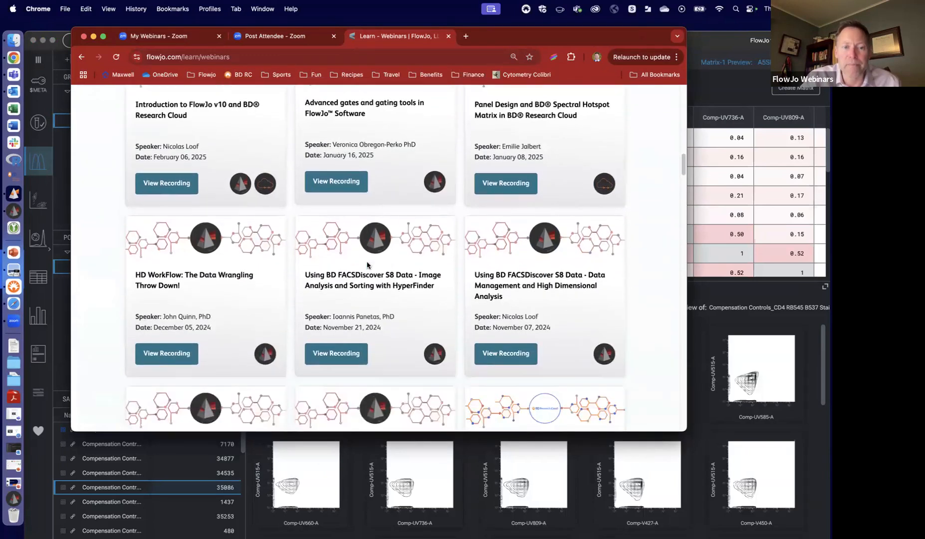
pyautogui.scroll(10, 367, 264)
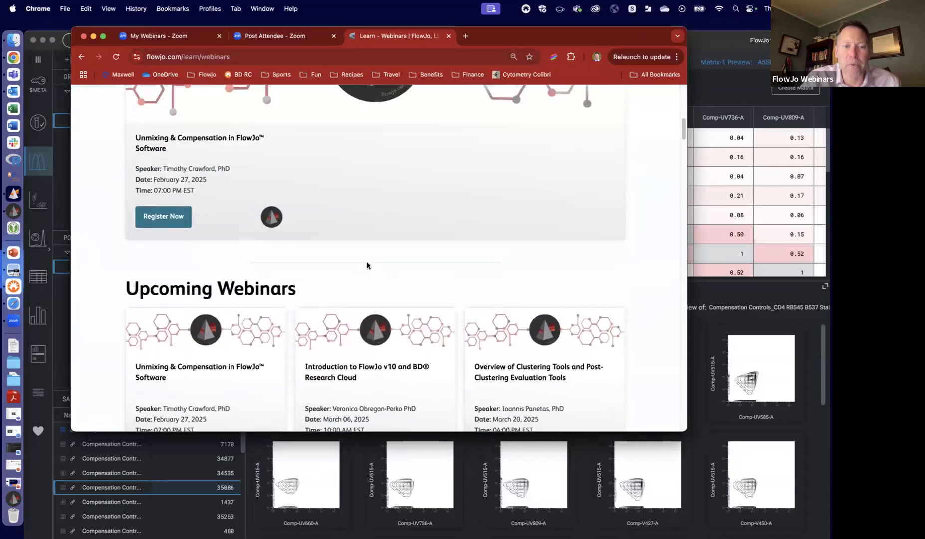
pyautogui.scroll(-2, 368, 264)
pyautogui.scroll(8, 367, 265)
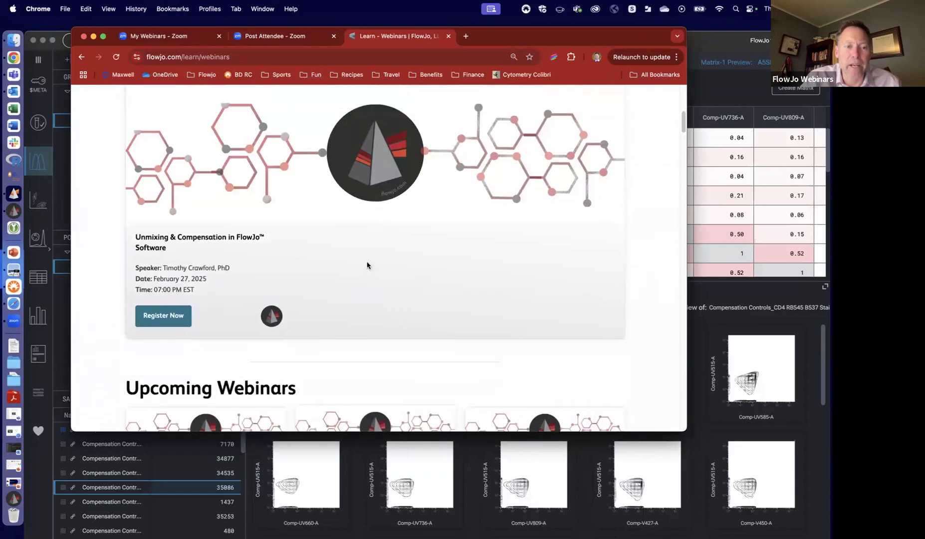
pyautogui.scroll(2, 367, 264)
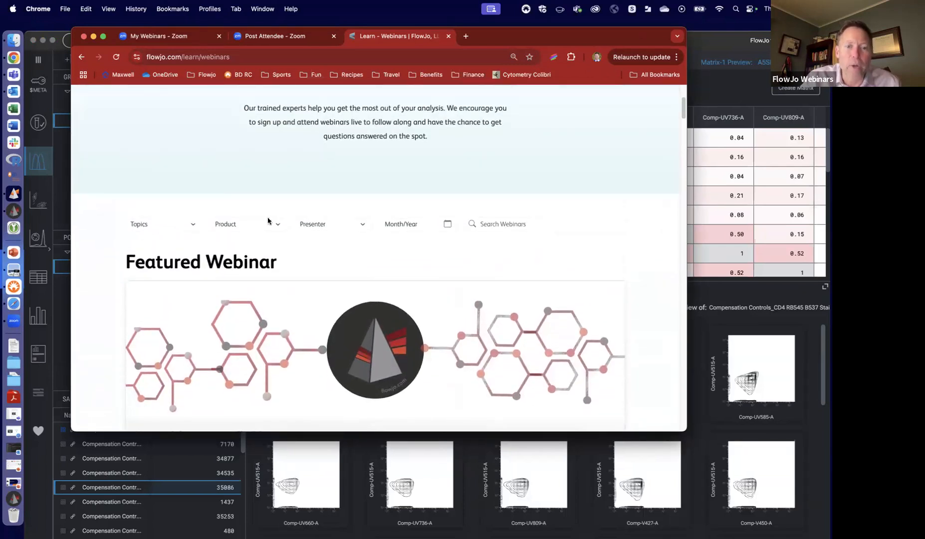
# - Look at the webinar topic filter choices without picking one, and minimize the browser to return to FlowJo 11
pyautogui.click(194, 227)
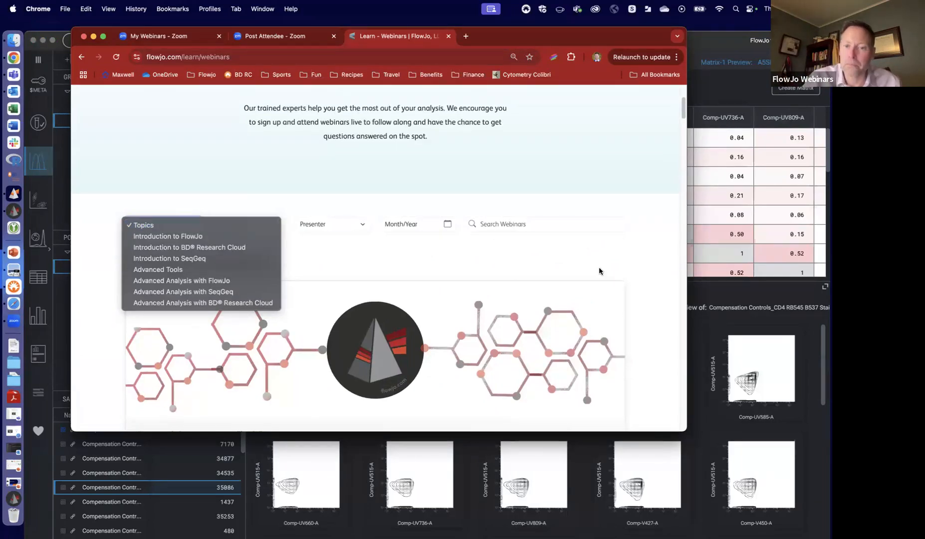
pyautogui.click(461, 174)
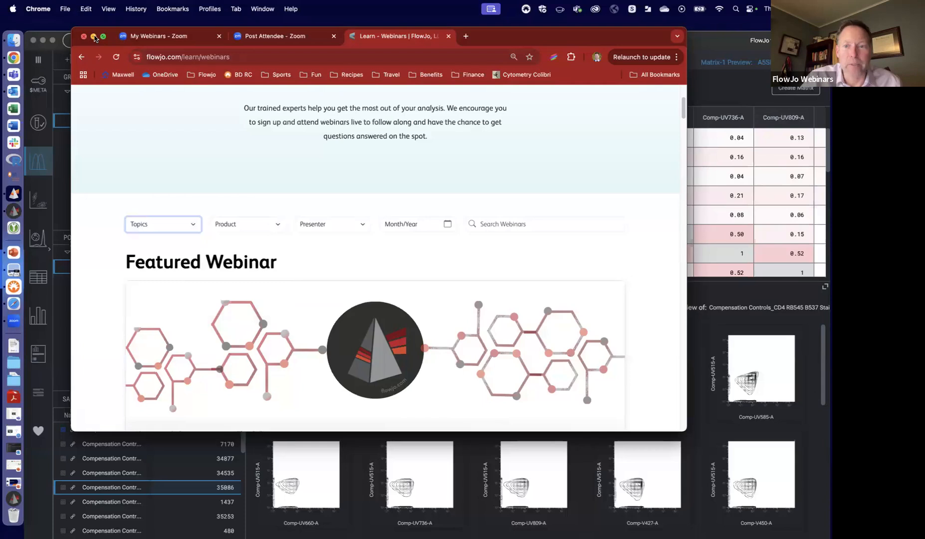
pyautogui.click(94, 37)
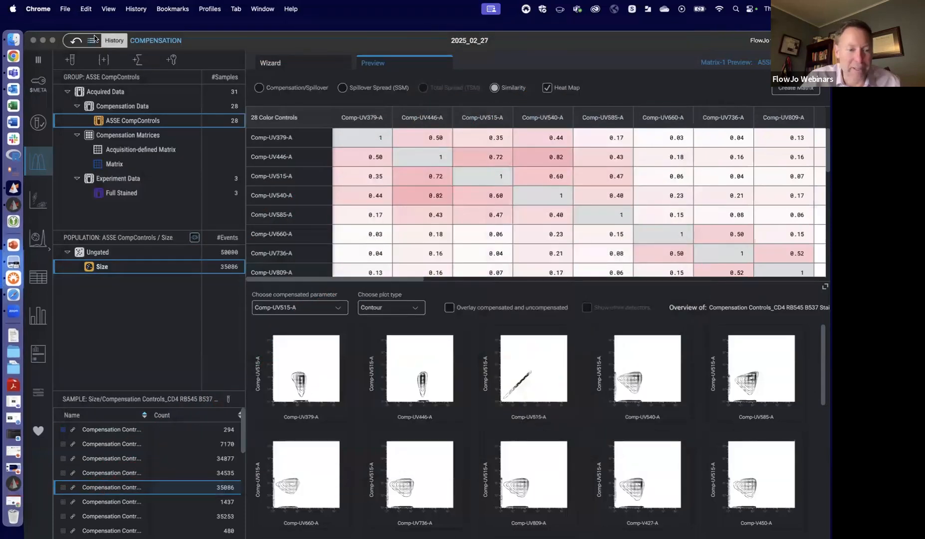